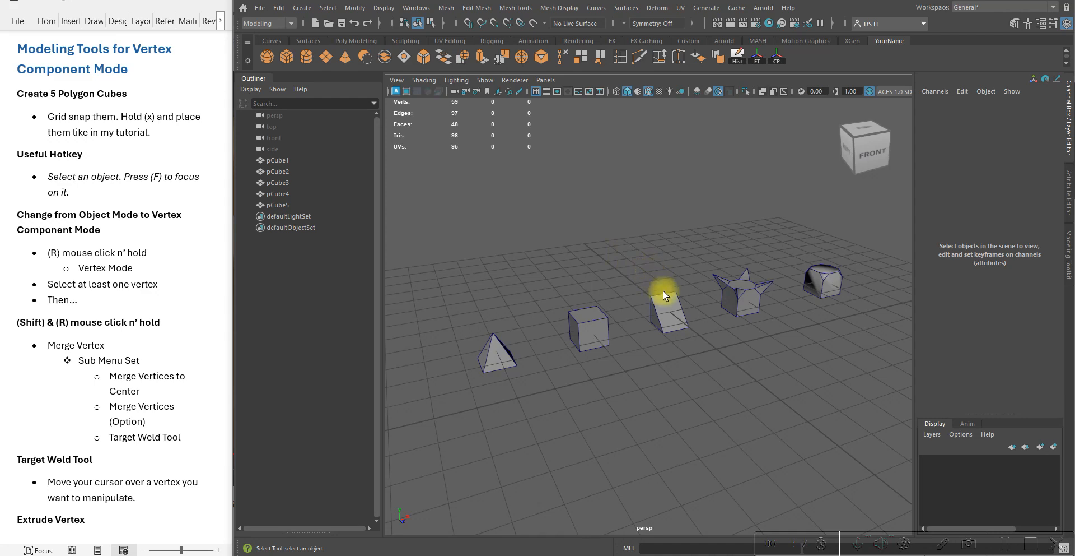
Step: Collapse the Channel Box and the Outliner to enlarge the perspective viewport around the five example shapes
{"action": "left_click_drag", "start_coordinate": [658, 291], "coordinate": [648, 294], "text": "alt"}
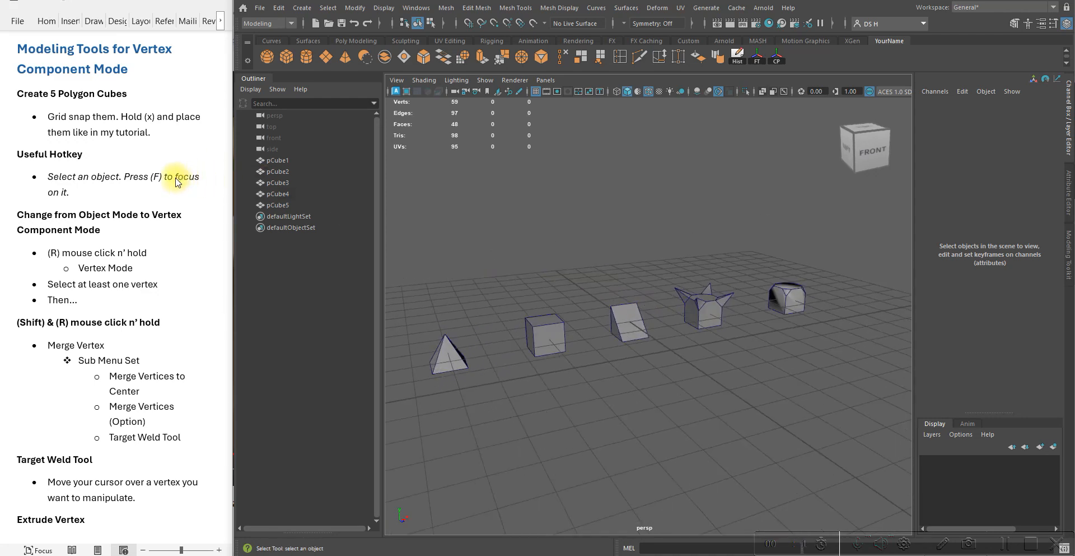
{"action": "left_click_drag", "start_coordinate": [554, 302], "coordinate": [927, 202], "text": "alt"}
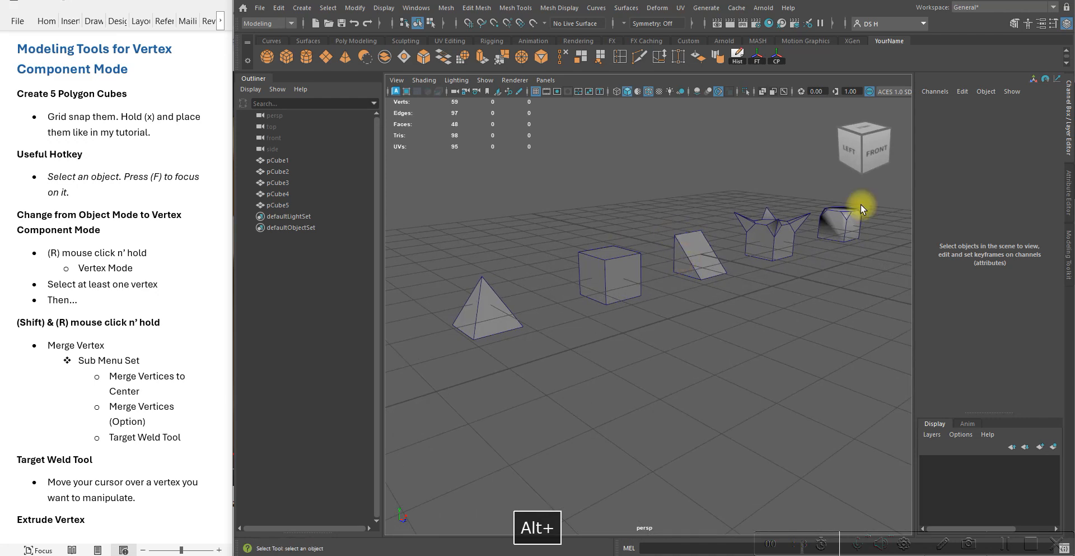
{"action": "left_click", "coordinate": [1070, 96]}
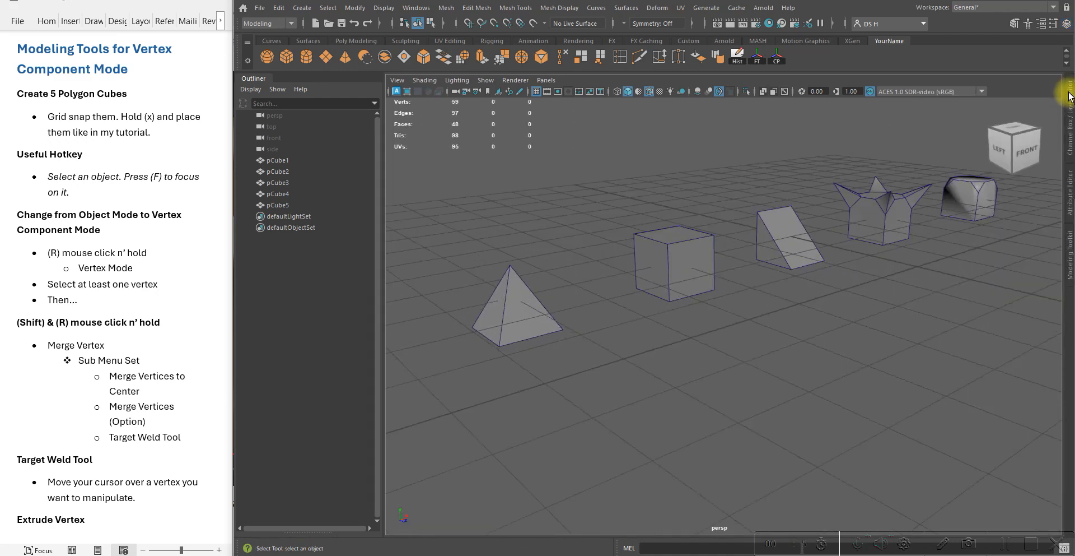
{"action": "left_click", "coordinate": [255, 79]}
{"action": "scroll", "coordinate": [628, 224], "scroll_direction": "down", "scroll_amount": 2}
{"action": "middle_click_drag", "start_coordinate": [655, 230], "coordinate": [621, 266], "text": "alt"}
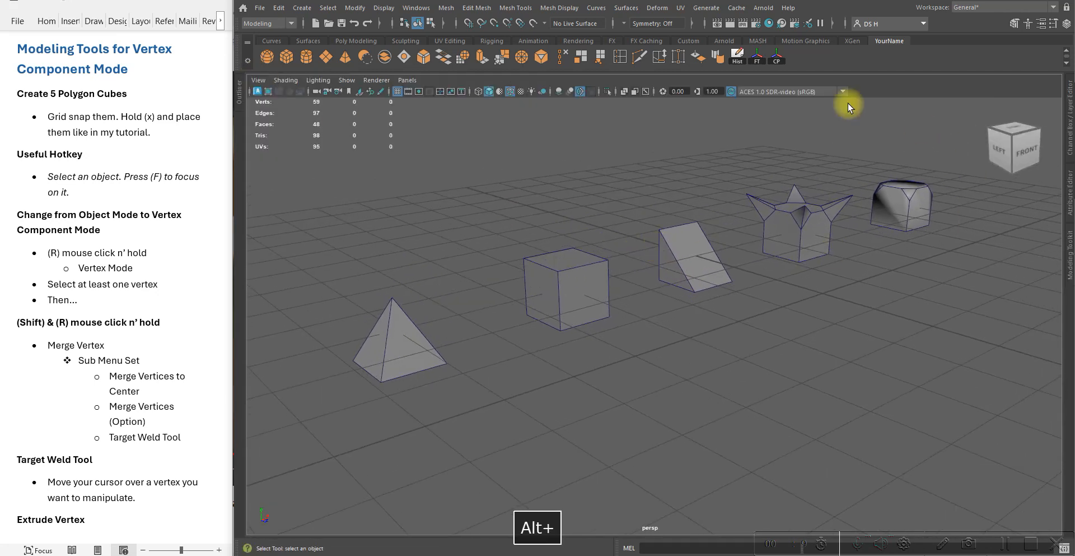
Step: Examine the row of example shapes from above and from the side, focusing on the pyramid and the reshaped cube beside it
{"action": "left_click_drag", "start_coordinate": [893, 420], "coordinate": [585, 374], "text": "alt"}
{"action": "left_click_drag", "start_coordinate": [669, 350], "coordinate": [523, 322], "text": "alt"}
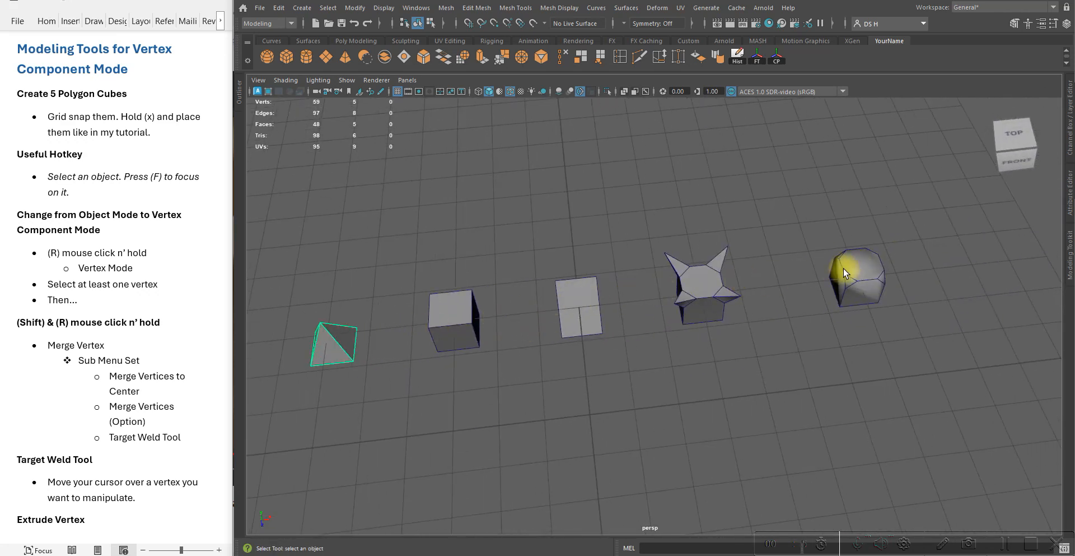
{"action": "left_click_drag", "start_coordinate": [810, 273], "coordinate": [713, 348], "text": "alt"}
{"action": "left_click", "coordinate": [580, 255]}
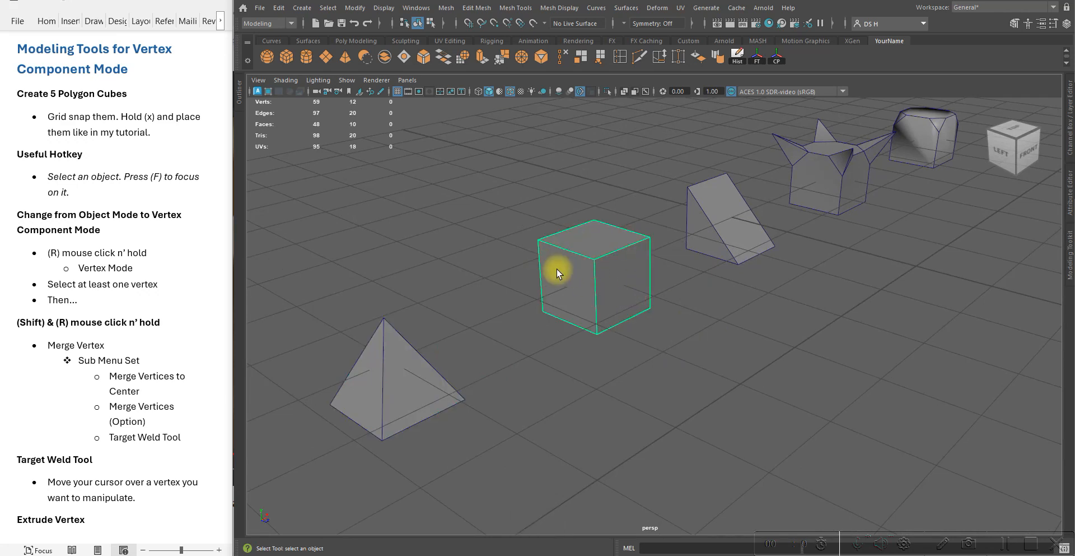
{"action": "left_click_drag", "start_coordinate": [656, 239], "coordinate": [627, 305], "text": "alt"}
{"action": "left_click", "coordinate": [544, 319]}
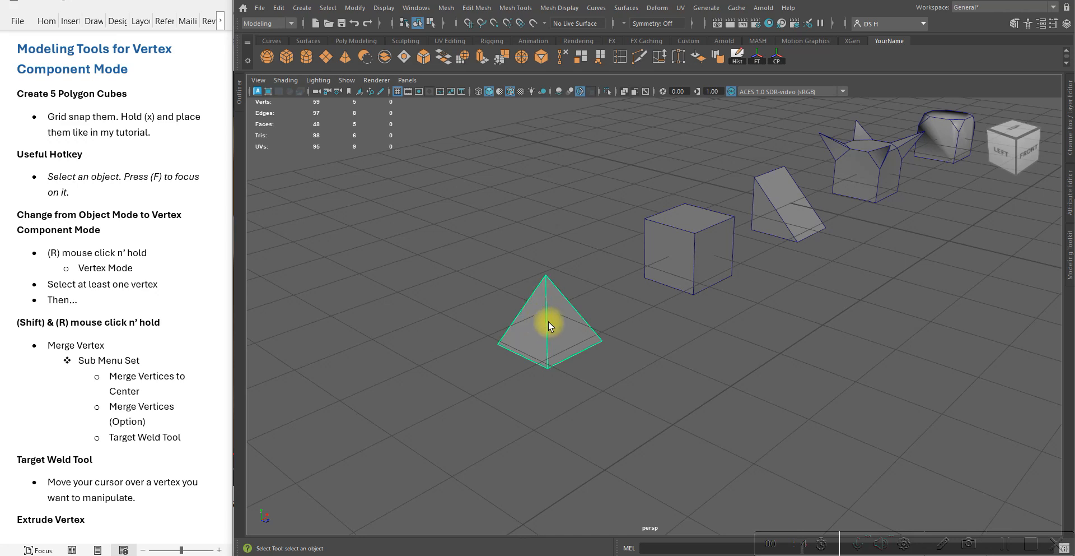
{"action": "left_click_drag", "start_coordinate": [679, 306], "coordinate": [735, 295], "text": "alt"}
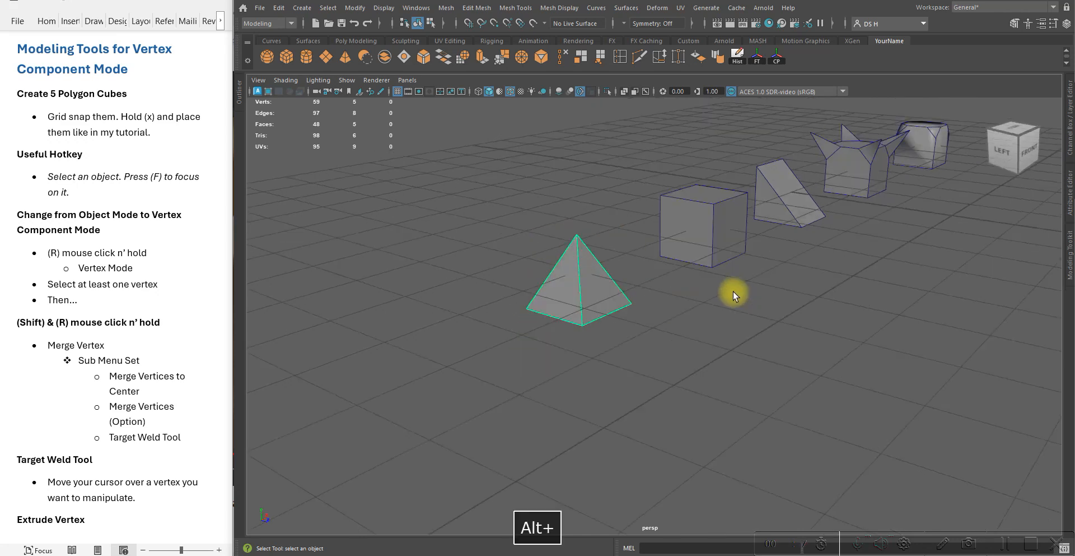
{"action": "middle_click_drag", "start_coordinate": [692, 252], "coordinate": [667, 300], "text": "alt"}
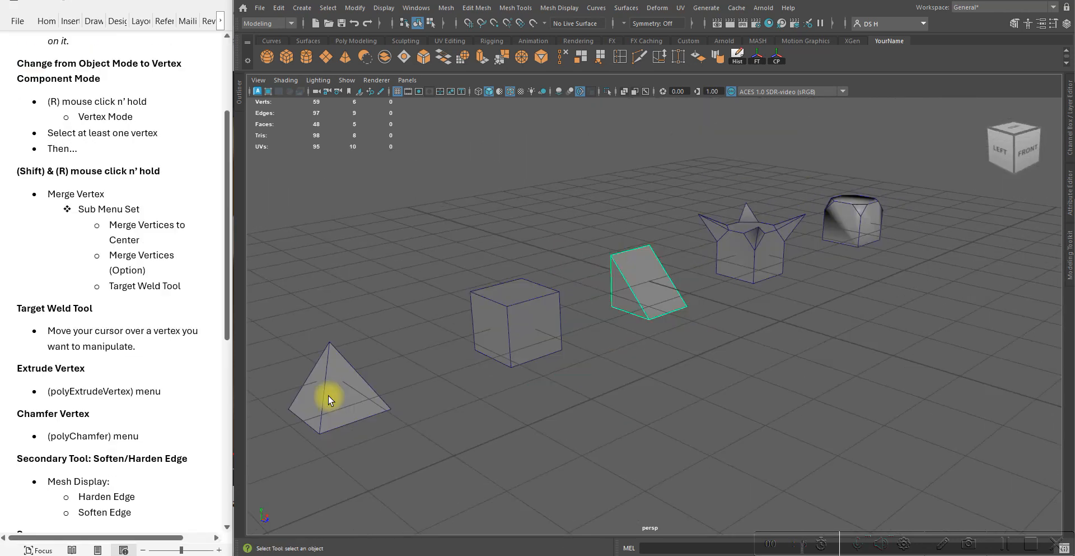
Step: Compare the example shapes by selecting each in turn, from the pyramid through the cube, wedge and spiked cube to the chamfered cube
{"action": "left_click", "coordinate": [331, 396]}
{"action": "middle_click_drag", "start_coordinate": [350, 356], "coordinate": [459, 307], "text": "alt"}
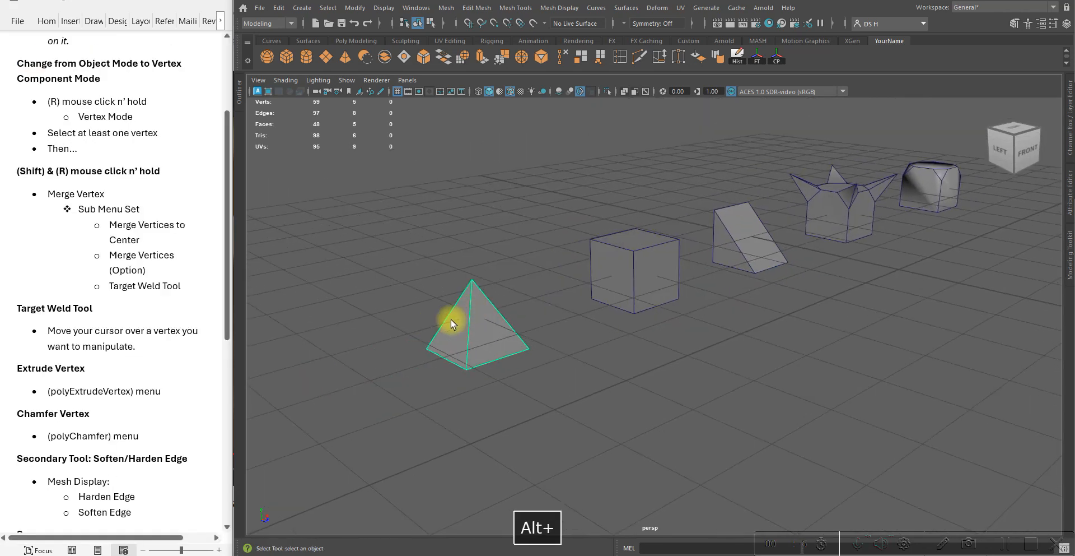
{"action": "middle_click_drag", "start_coordinate": [670, 306], "coordinate": [598, 333], "text": "alt"}
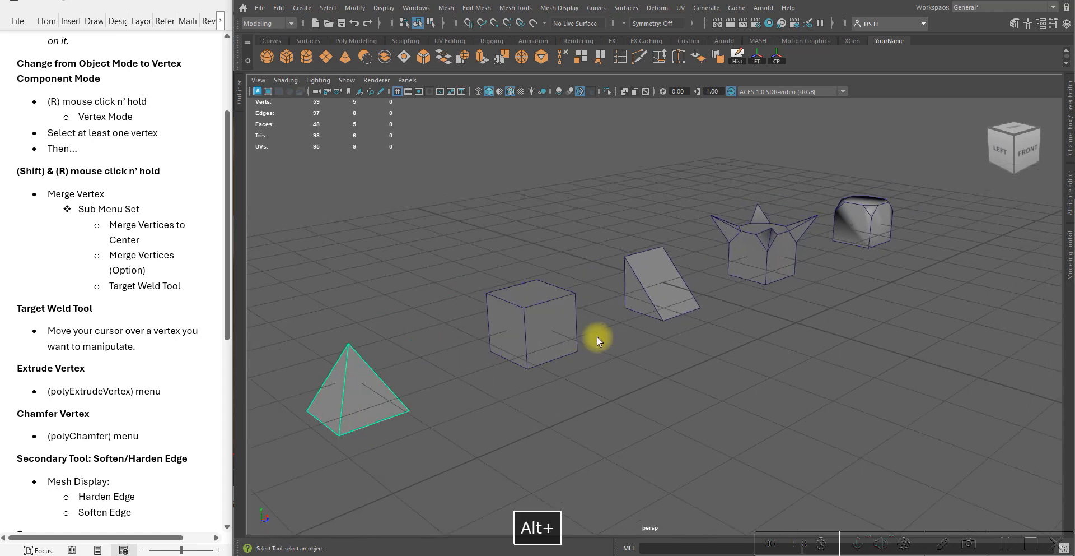
{"action": "left_click", "coordinate": [556, 324]}
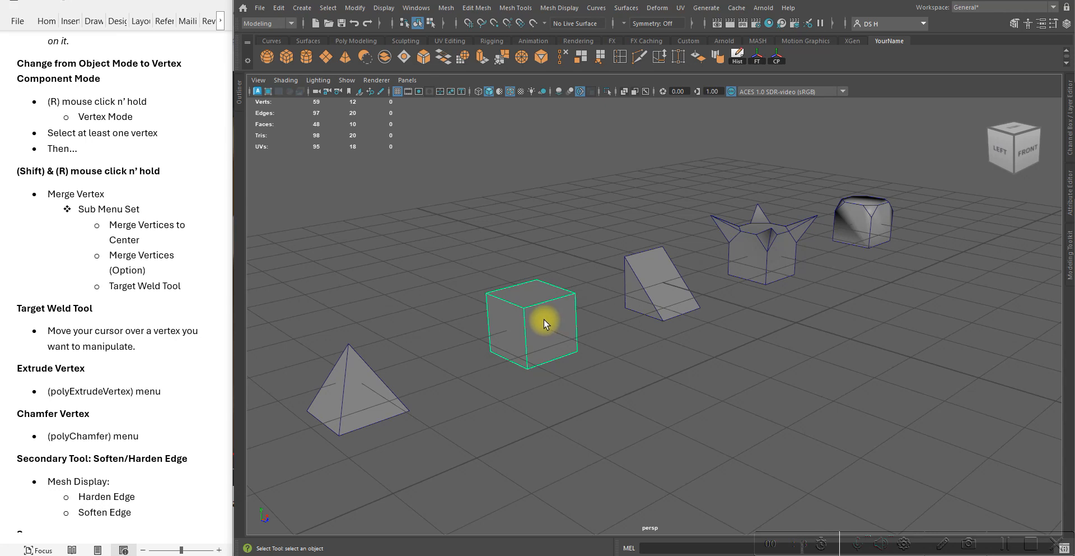
{"action": "left_click_drag", "start_coordinate": [641, 329], "coordinate": [643, 294], "text": "alt"}
{"action": "left_click", "coordinate": [621, 300]}
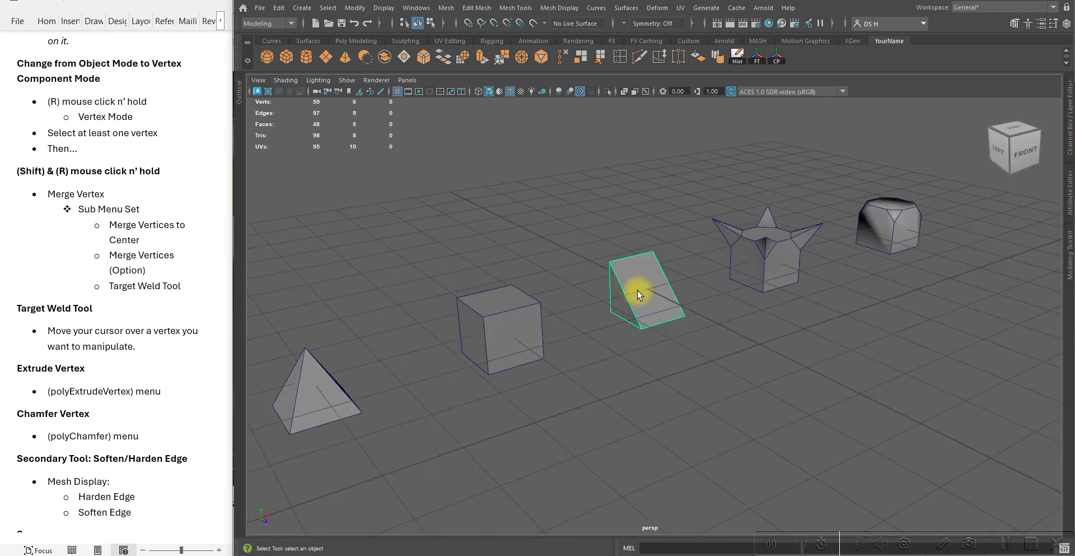
{"action": "left_click_drag", "start_coordinate": [647, 291], "coordinate": [639, 271], "text": "alt"}
{"action": "left_click", "coordinate": [639, 271]}
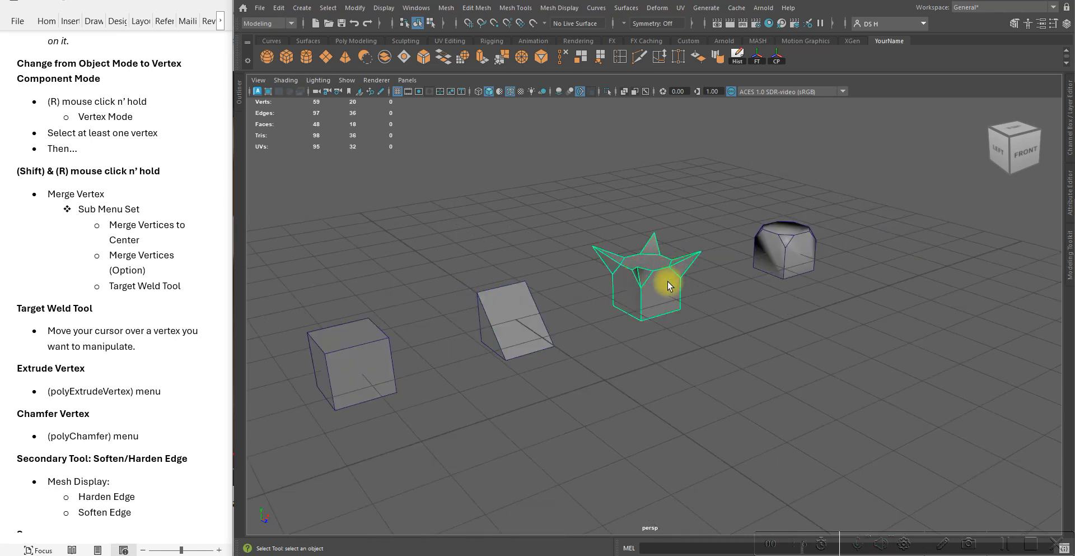
{"action": "left_click", "coordinate": [834, 234]}
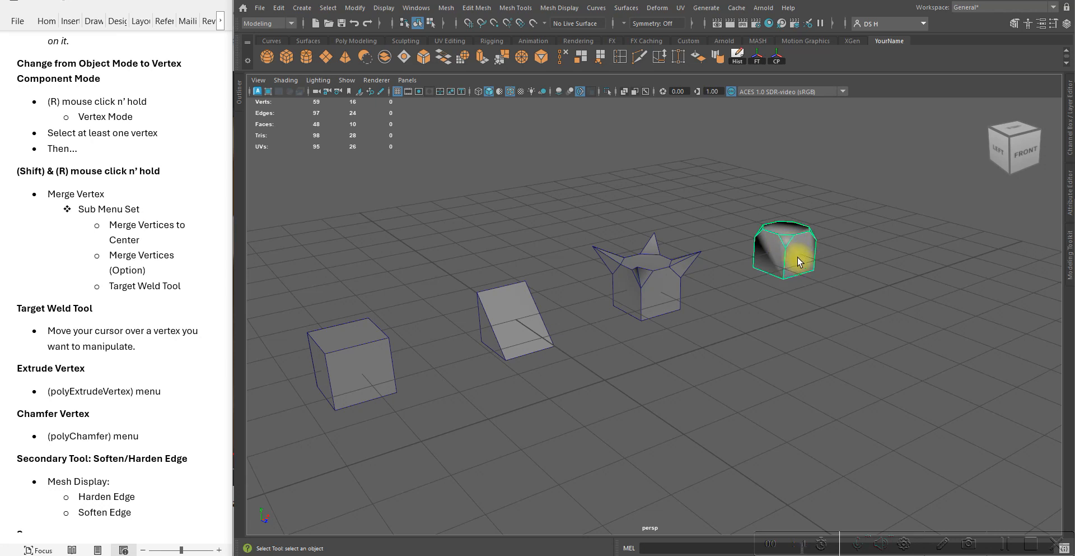
{"action": "left_click", "coordinate": [860, 321]}
{"action": "left_click_drag", "start_coordinate": [860, 321], "coordinate": [801, 271], "text": "alt"}
{"action": "right_click_drag", "start_coordinate": [801, 271], "coordinate": [749, 282], "text": "alt"}
{"action": "scroll", "coordinate": [42, 97], "scroll_direction": "up", "scroll_amount": 5}
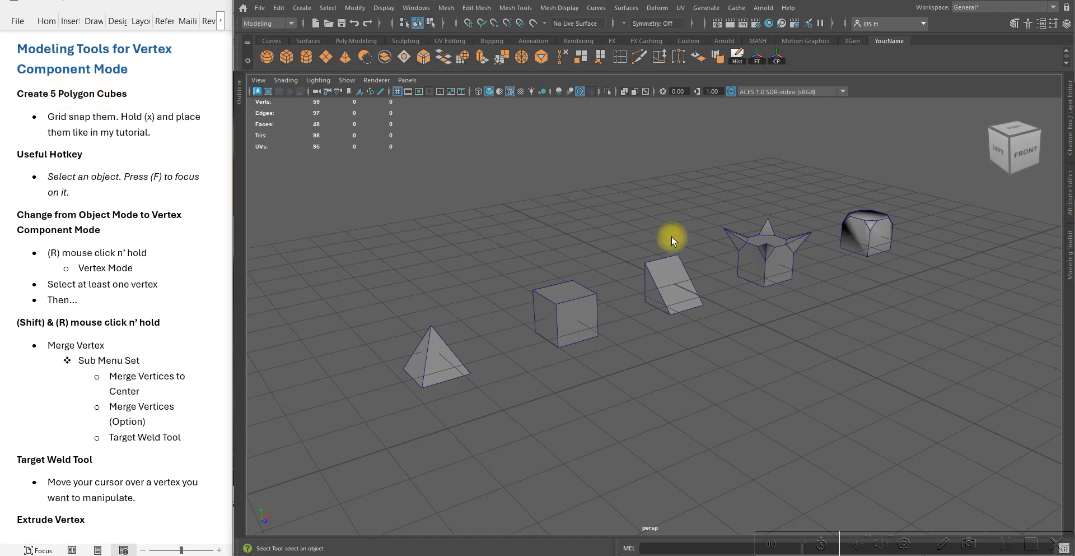
Step: Create two polygon cubes and grid-snap them along X to -6 and -3, in front of the pyramid and the shape beside it
{"action": "left_click_drag", "start_coordinate": [713, 278], "coordinate": [705, 247], "text": "alt"}
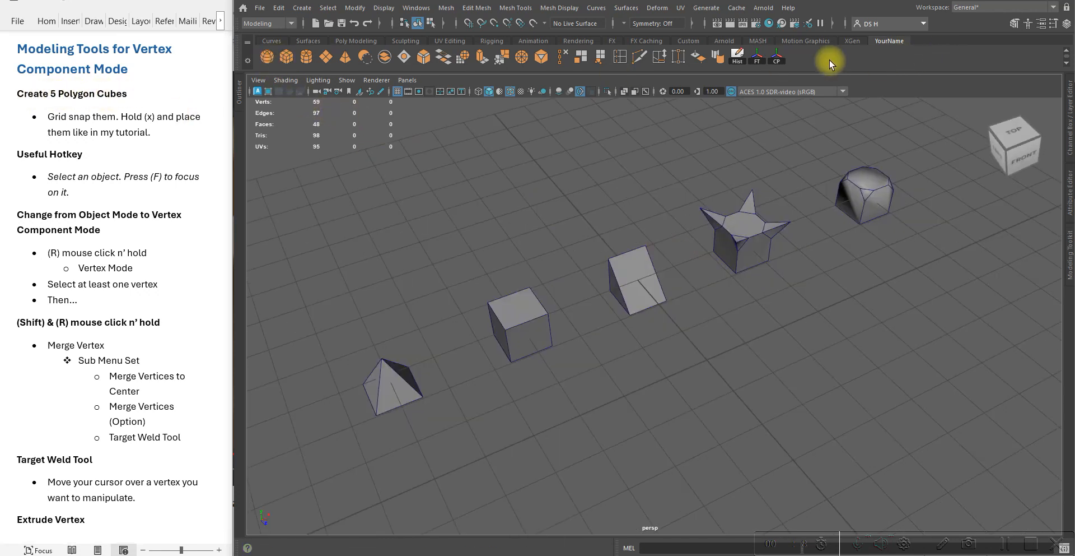
{"action": "left_click", "coordinate": [286, 58]}
{"action": "left_click_drag", "start_coordinate": [719, 373], "coordinate": [766, 333], "text": "alt"}
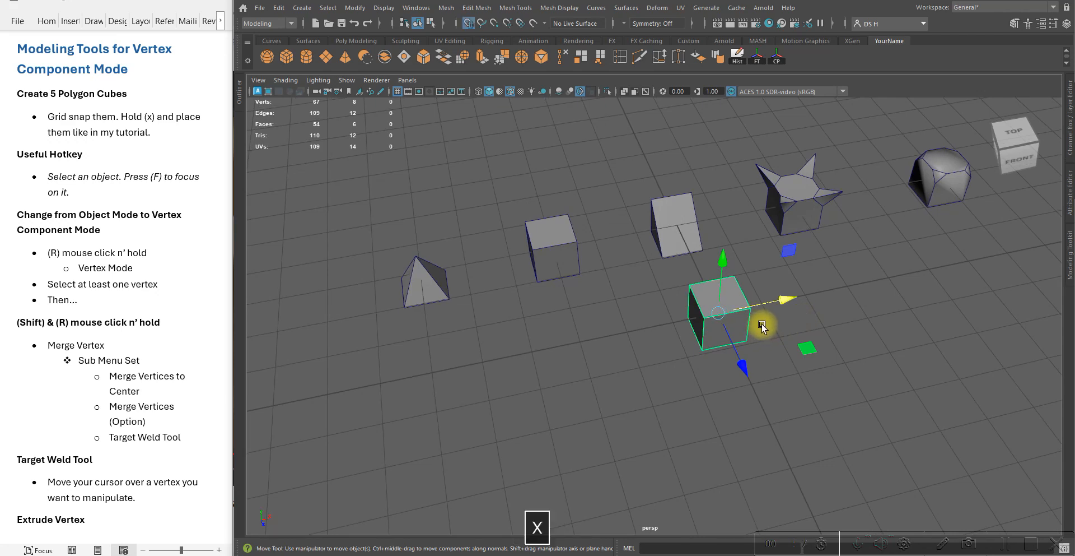
{"action": "left_click_drag", "start_coordinate": [799, 313], "coordinate": [427, 340]}
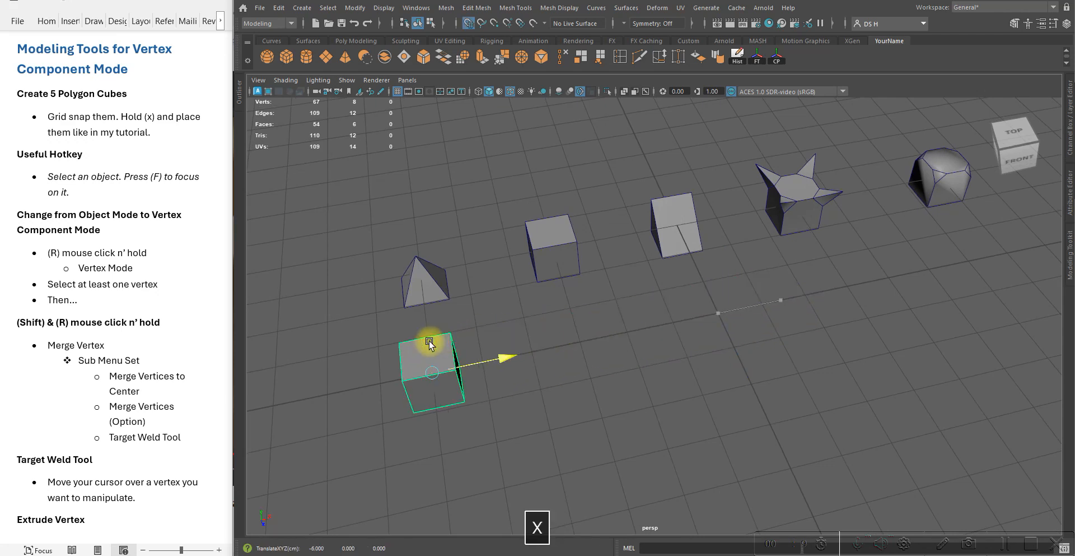
{"action": "left_click", "coordinate": [286, 55]}
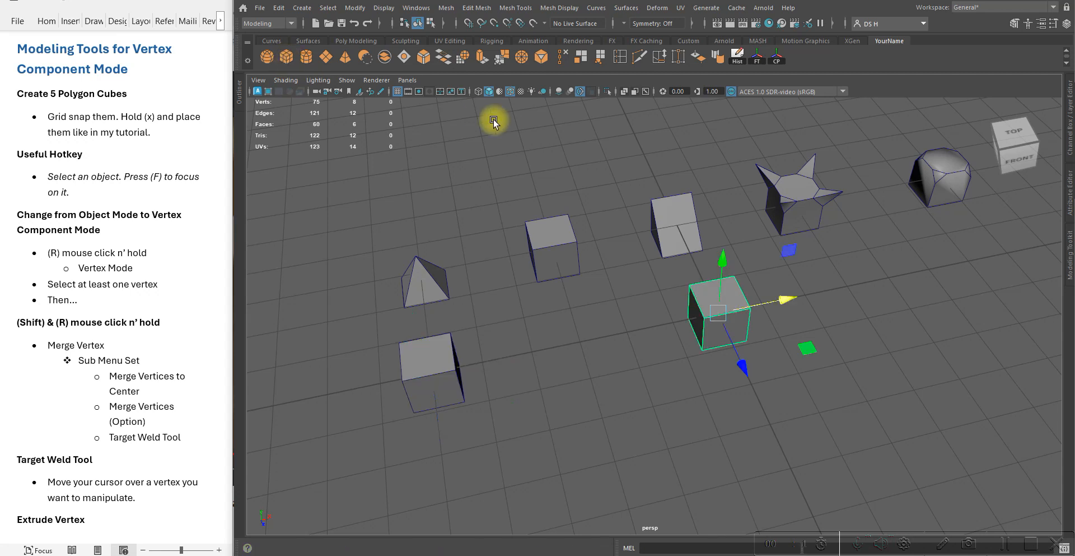
{"action": "key", "text": "x"}
{"action": "left_click_drag", "start_coordinate": [796, 301], "coordinate": [579, 327]}
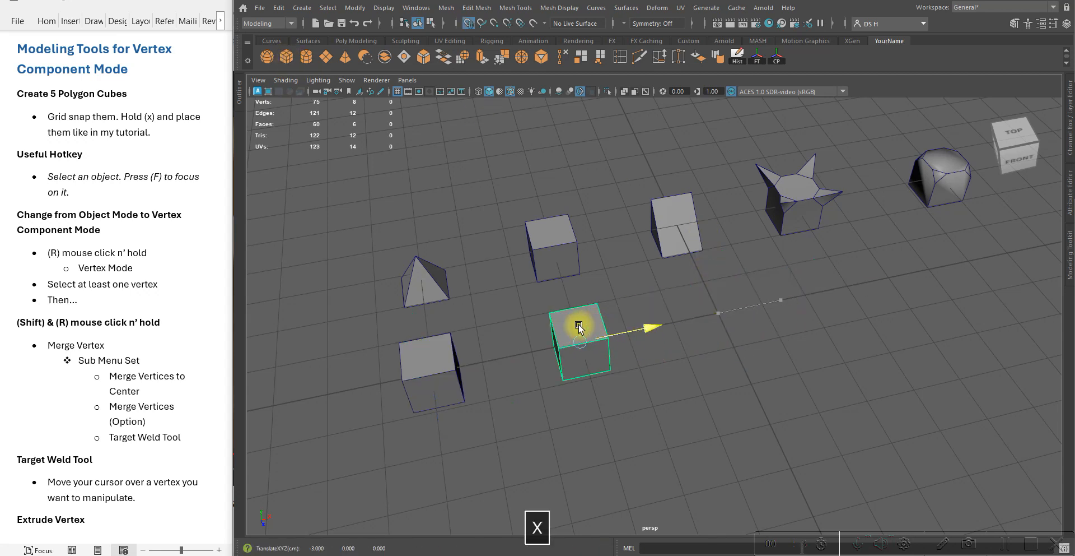
Step: Create a third polygon cube at the origin and a fourth one grid-snapped along X in front of the spiked cube
{"action": "left_click", "coordinate": [286, 55]}
{"action": "mouse_move", "coordinate": [734, 288]}
{"action": "left_mouse_down", "text": "alt"}
{"action": "mouse_move", "coordinate": [775, 332]}
{"action": "mouse_move", "coordinate": [745, 307]}
{"action": "mouse_move", "coordinate": [746, 293]}
{"action": "left_mouse_up", "text": "alt"}
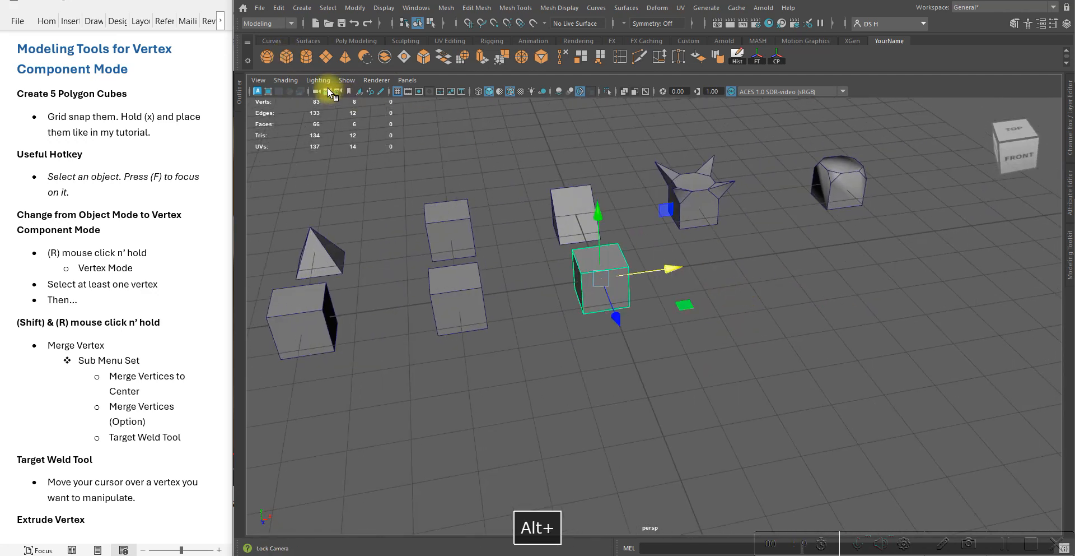
{"action": "left_click", "coordinate": [286, 56]}
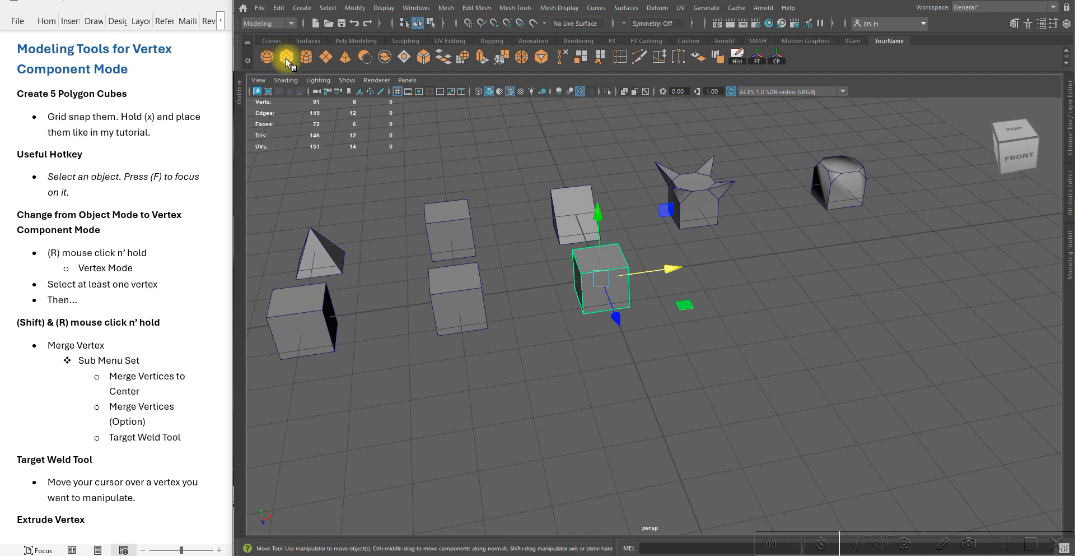
{"action": "left_click_drag", "start_coordinate": [663, 233], "coordinate": [811, 369], "text": "alt"}
{"action": "left_click", "coordinate": [816, 366]}
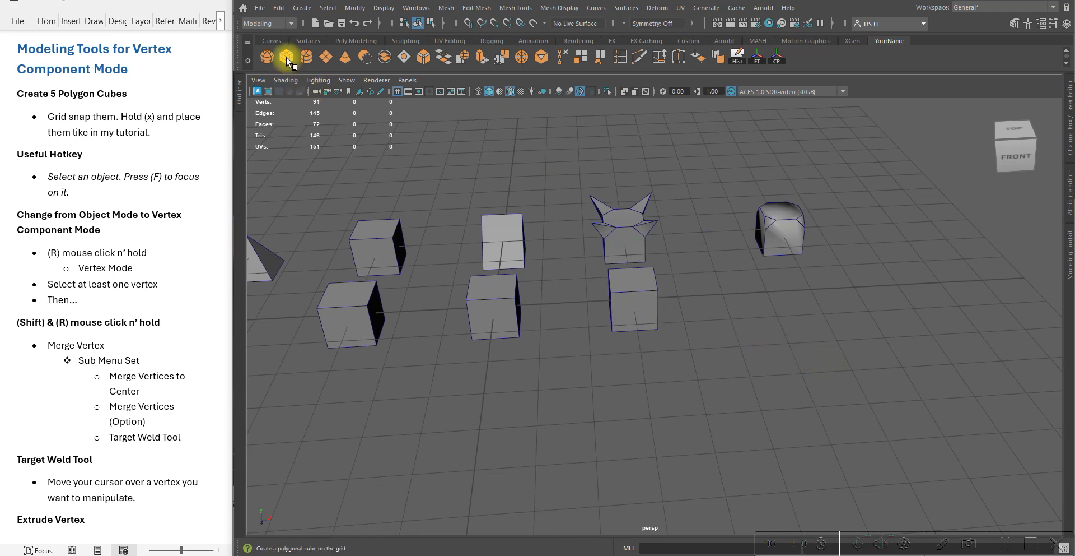
Step: Create a fifth polygon cube, grid-snap it along X in front of the chamfered cube, and expand the Outliner
{"action": "left_click", "coordinate": [287, 56]}
{"action": "left_click_drag", "start_coordinate": [482, 240], "coordinate": [802, 314], "text": "alt"}
{"action": "left_click", "coordinate": [873, 400]}
{"action": "left_click_drag", "start_coordinate": [888, 377], "coordinate": [223, 91], "text": "alt"}
{"action": "left_click", "coordinate": [238, 92]}
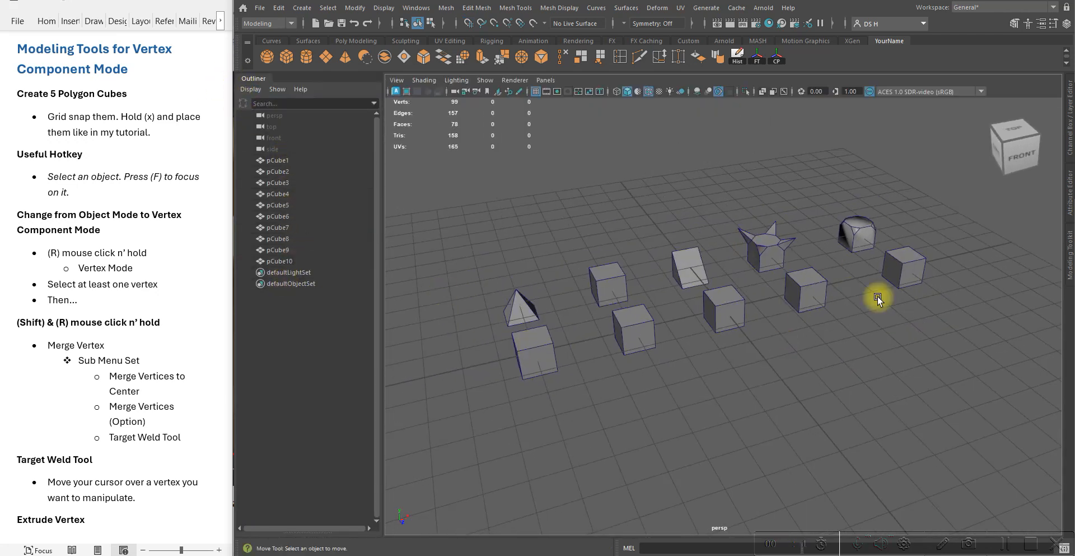
{"action": "left_click_drag", "start_coordinate": [607, 257], "coordinate": [728, 305], "text": "alt"}
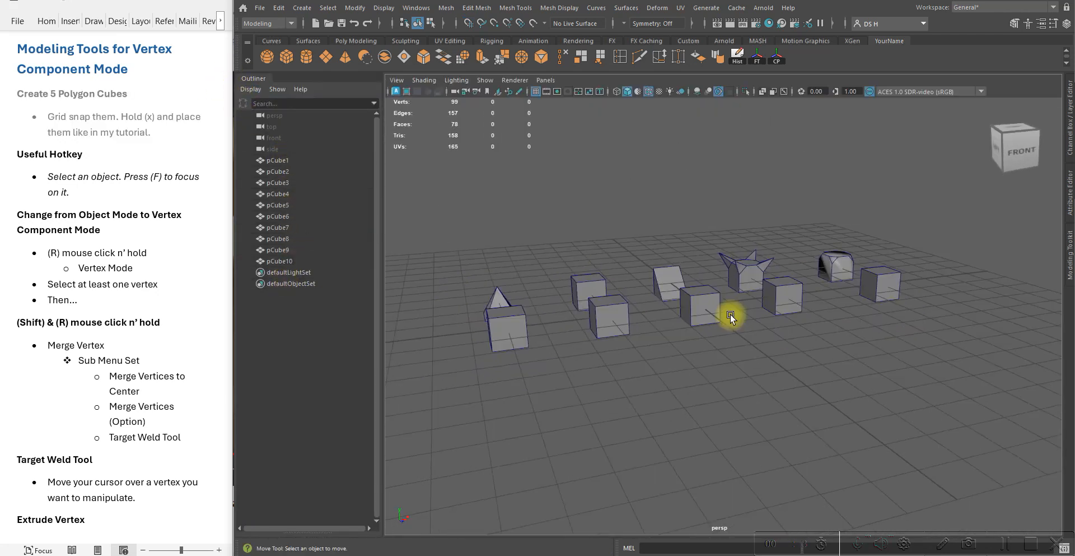
{"action": "left_click", "coordinate": [87, 208]}
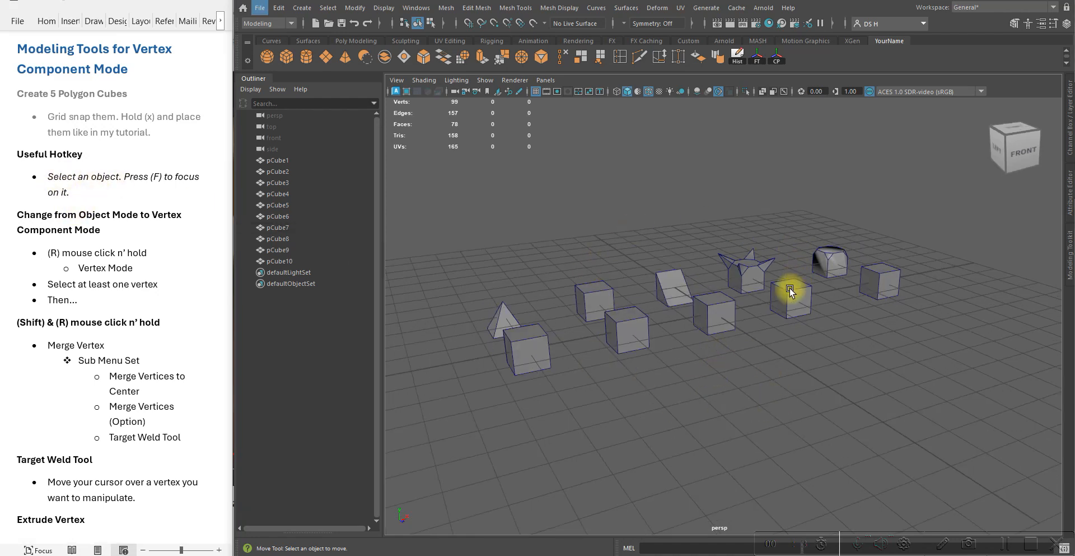
Step: Select the chamfered cube, frame the view on it, and examine it from all sides
{"action": "left_click_drag", "start_coordinate": [790, 290], "coordinate": [819, 263], "text": "alt"}
{"action": "left_click", "coordinate": [818, 264]}
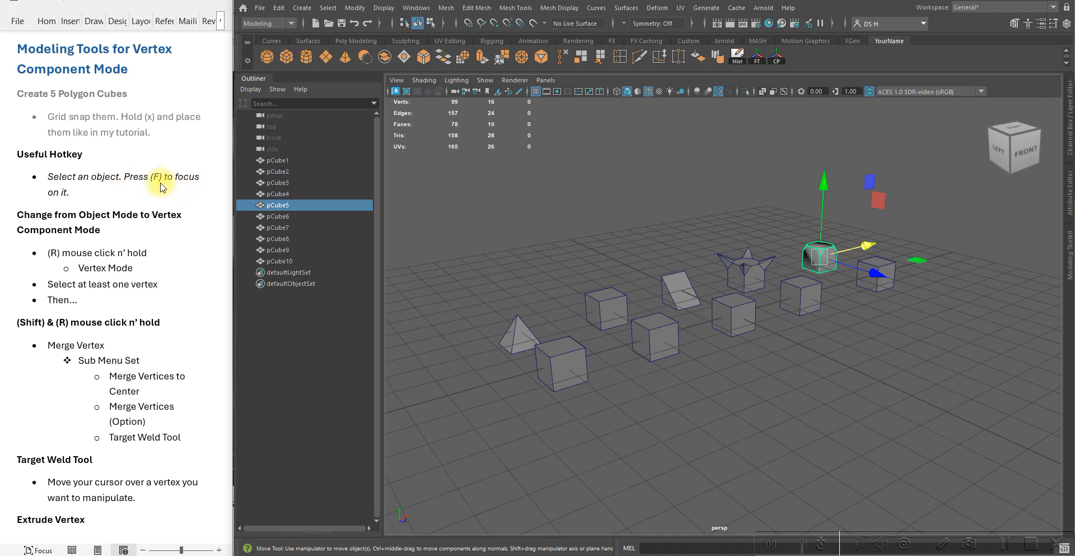
{"action": "left_click_drag", "start_coordinate": [864, 291], "coordinate": [680, 281], "text": "alt"}
{"action": "key", "text": "f"}
{"action": "middle_click_drag", "start_coordinate": [679, 281], "coordinate": [632, 257], "text": "alt"}
{"action": "left_click_drag", "start_coordinate": [631, 256], "coordinate": [660, 180], "text": "alt"}
{"action": "right_click_drag", "start_coordinate": [660, 180], "coordinate": [773, 263], "text": "alt"}
{"action": "left_click_drag", "start_coordinate": [773, 263], "coordinate": [714, 205], "text": "alt"}
{"action": "right_click_drag", "start_coordinate": [827, 325], "coordinate": [694, 306], "text": "alt"}
{"action": "left_click_drag", "start_coordinate": [695, 305], "coordinate": [662, 294], "text": "alt"}
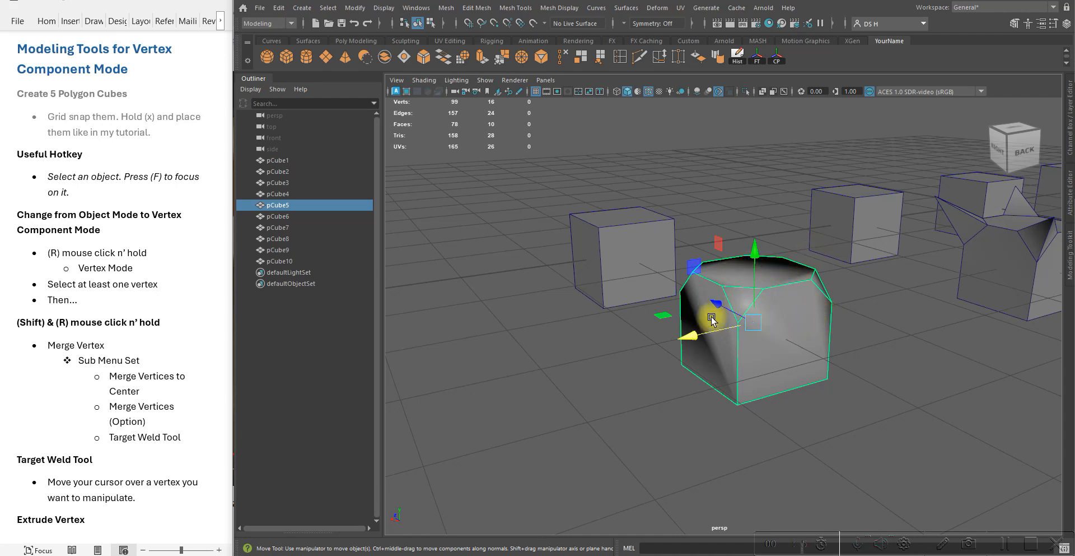
{"action": "left_click_drag", "start_coordinate": [701, 306], "coordinate": [821, 309], "text": "alt"}
{"action": "right_click_drag", "start_coordinate": [821, 309], "coordinate": [744, 317], "text": "alt"}
{"action": "left_click_drag", "start_coordinate": [744, 317], "coordinate": [772, 317], "text": "alt"}
{"action": "right_click_drag", "start_coordinate": [765, 301], "coordinate": [663, 276], "text": "alt"}
{"action": "right_click_drag", "start_coordinate": [593, 288], "coordinate": [617, 245], "text": "alt"}
{"action": "middle_click_drag", "start_coordinate": [617, 245], "coordinate": [742, 205], "text": "alt"}
{"action": "left_click_drag", "start_coordinate": [807, 241], "coordinate": [742, 311], "text": "alt"}
{"action": "middle_click_drag", "start_coordinate": [742, 311], "coordinate": [667, 387], "text": "alt"}
{"action": "left_click_drag", "start_coordinate": [667, 387], "coordinate": [713, 334], "text": "alt"}
{"action": "middle_click_drag", "start_coordinate": [714, 334], "coordinate": [849, 322], "text": "alt"}
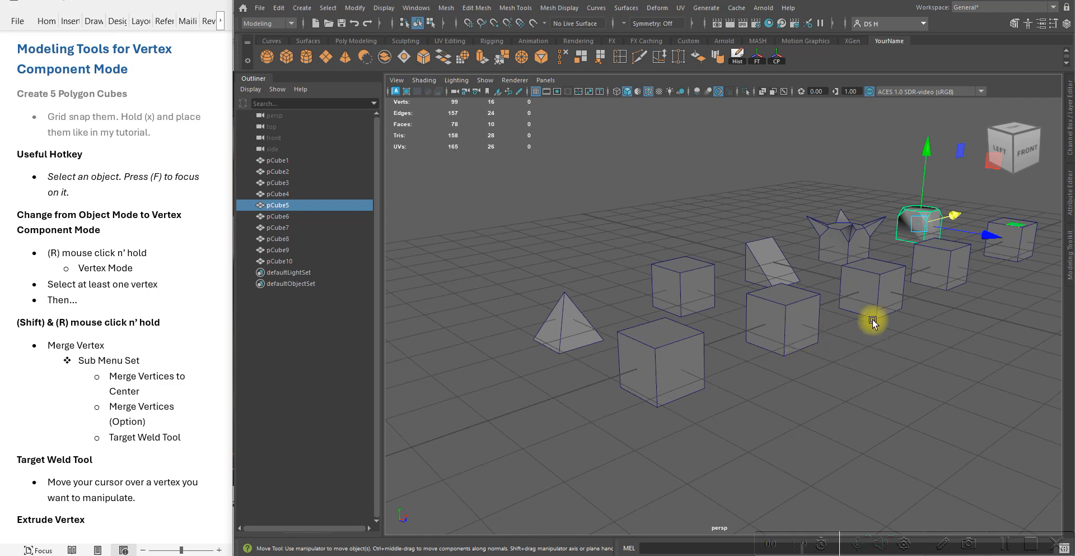
Step: Frame the spiked cube to view it up close, then clear the selection and return to an overview of all shapes
{"action": "left_click", "coordinate": [864, 215]}
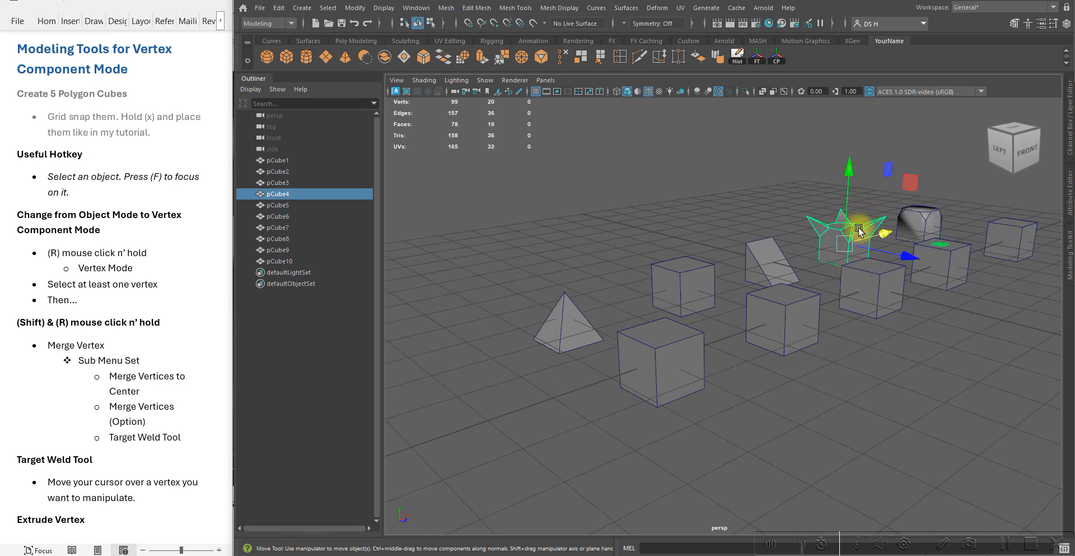
{"action": "key", "text": "f"}
{"action": "right_click_drag", "start_coordinate": [846, 268], "coordinate": [580, 277], "text": "alt"}
{"action": "left_click", "coordinate": [632, 217]}
{"action": "left_click_drag", "start_coordinate": [773, 329], "coordinate": [637, 357], "text": "alt"}
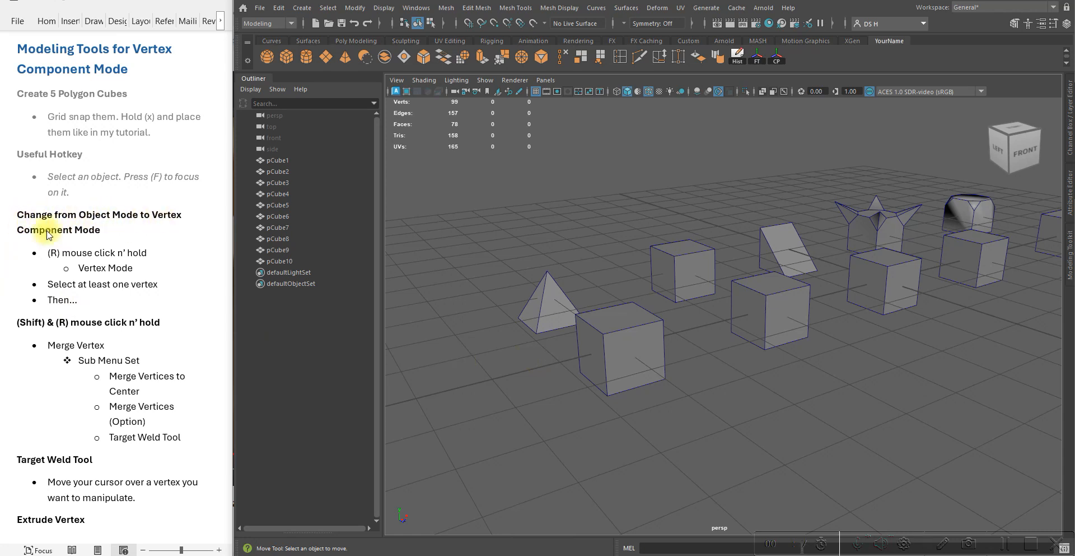
Step: Switch the front-row cube pCube6, in front of the pyramid, to Vertex component mode
{"action": "left_click", "coordinate": [623, 376]}
{"action": "middle_click_drag", "start_coordinate": [623, 376], "coordinate": [722, 347], "text": "alt"}
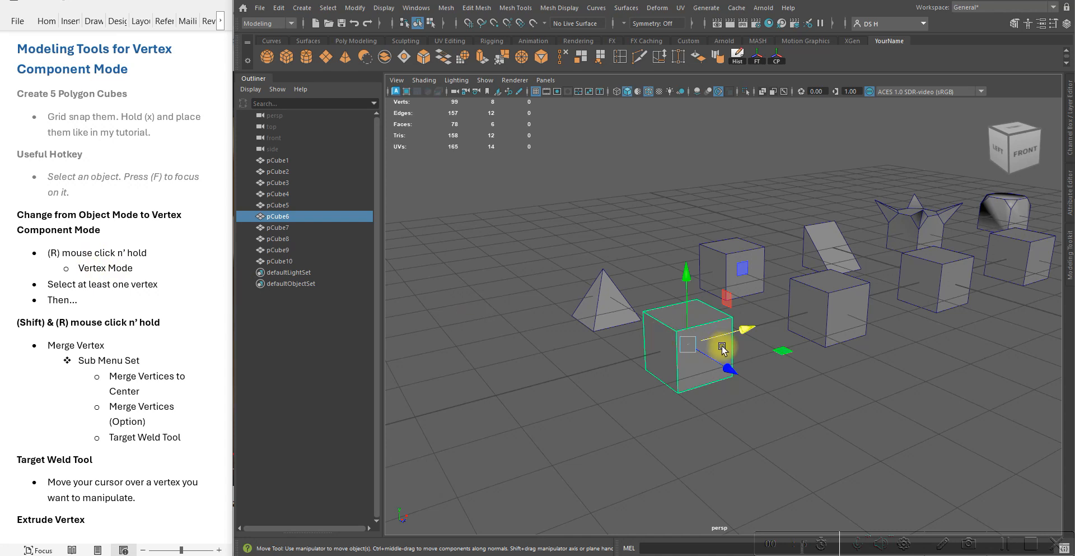
{"action": "right_click", "coordinate": [781, 300]}
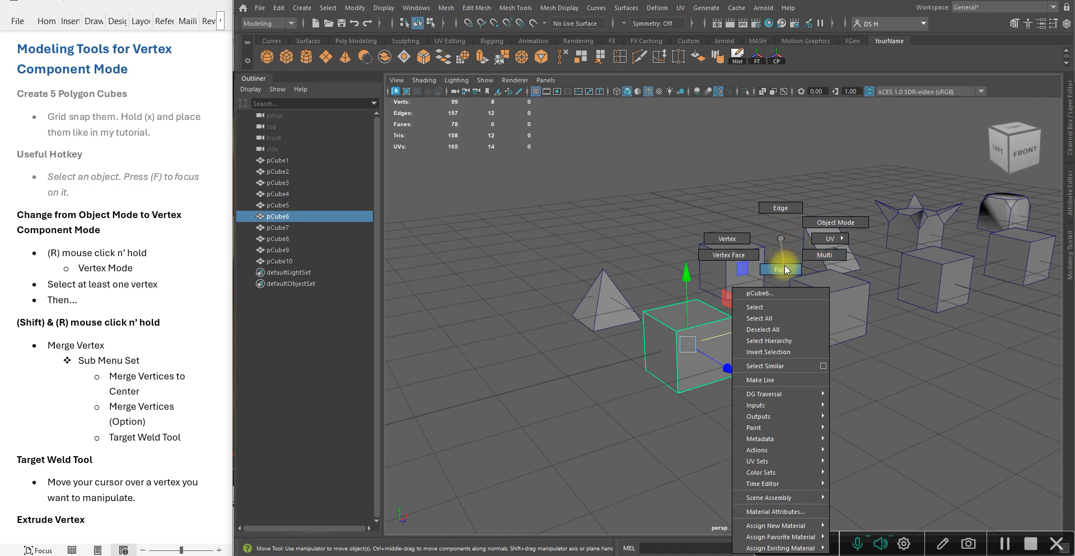
{"action": "left_click", "coordinate": [738, 239]}
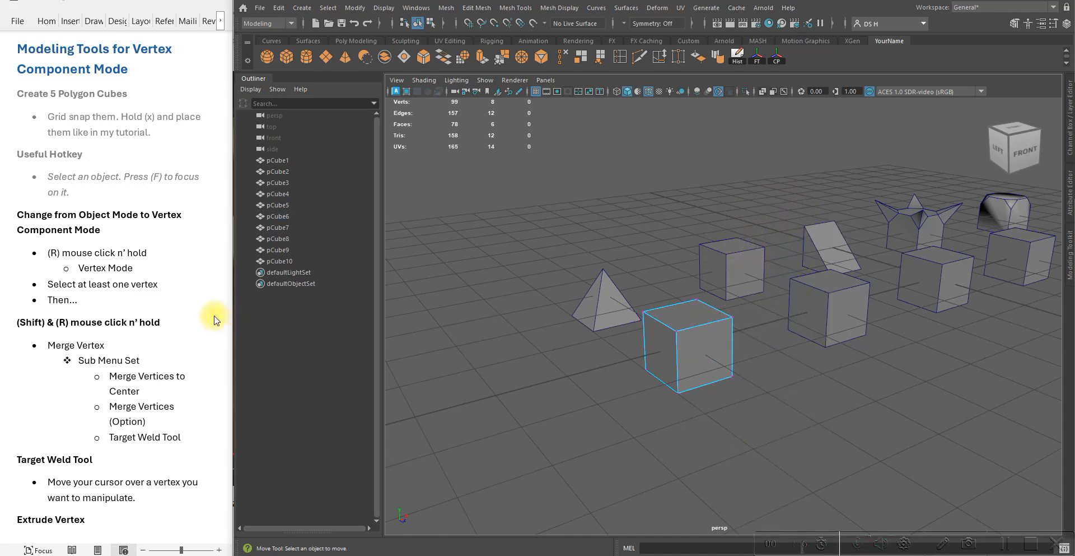
Step: Select the four top vertices of the front-row cube pCube6 and check the selection in wireframe before returning to shaded display
{"action": "left_click_drag", "start_coordinate": [725, 320], "coordinate": [648, 265], "text": "alt"}
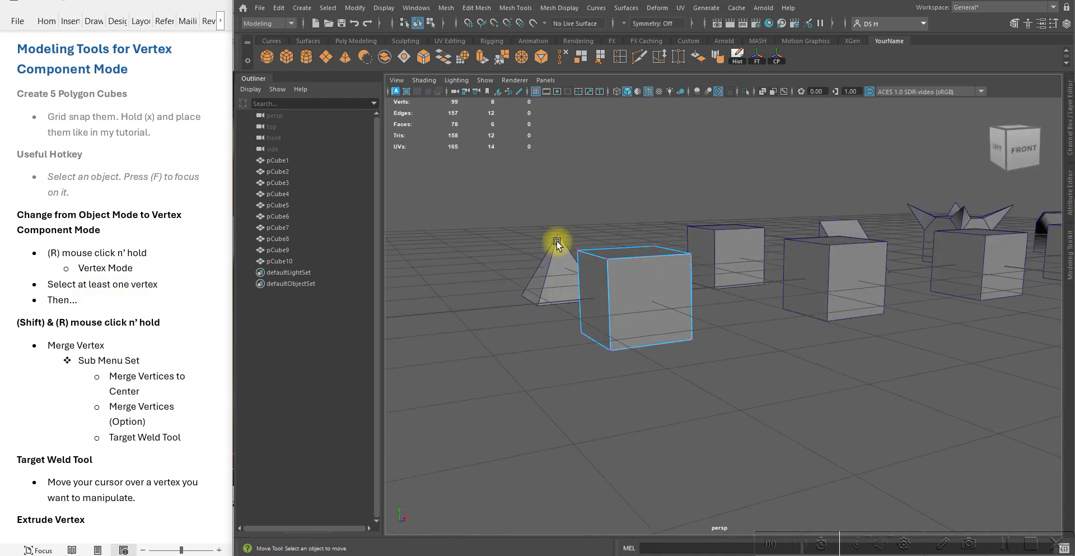
{"action": "left_click_drag", "start_coordinate": [600, 265], "coordinate": [593, 261], "text": "alt"}
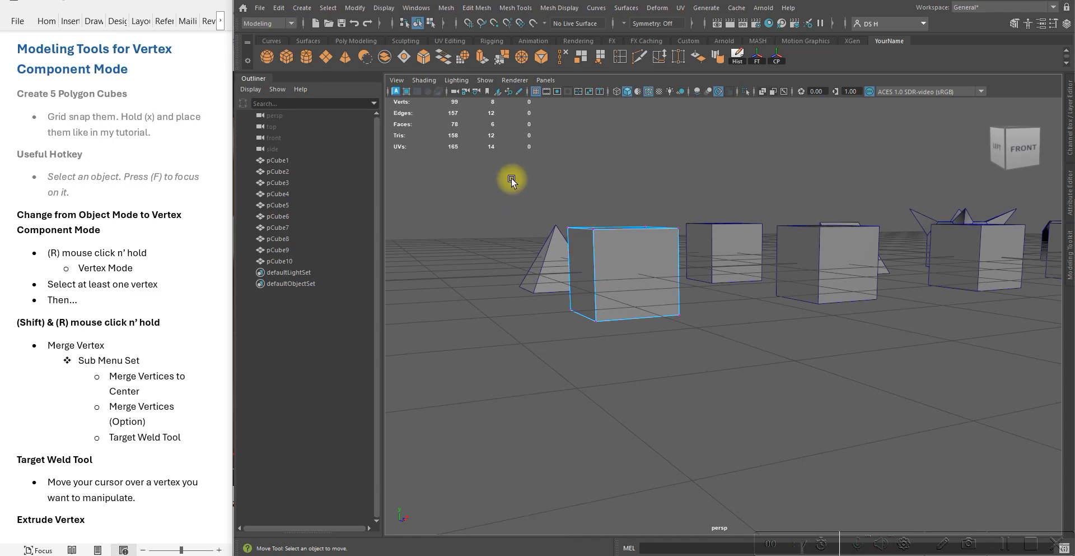
{"action": "left_click_drag", "start_coordinate": [512, 179], "coordinate": [744, 242]}
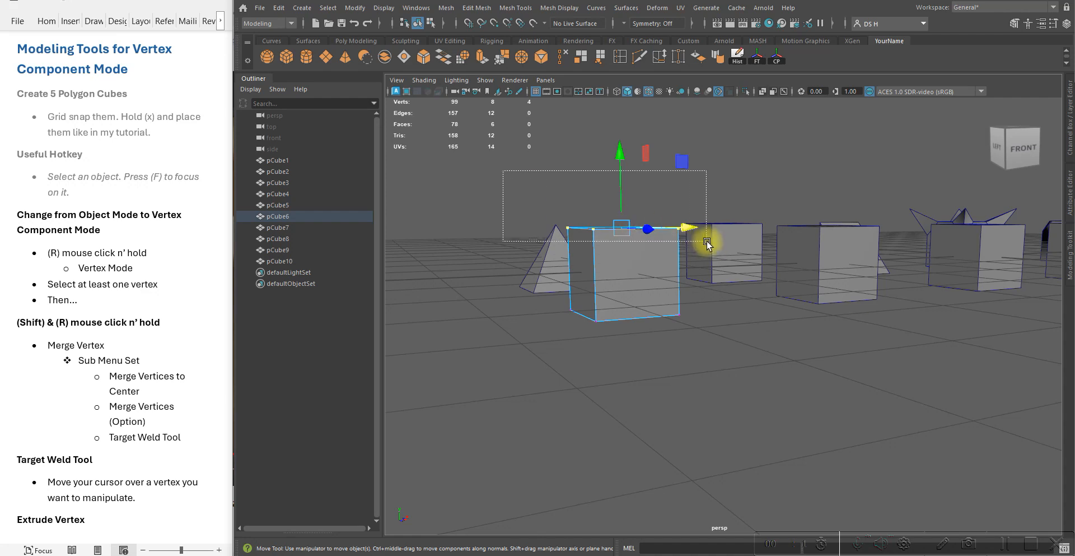
{"action": "left_click_drag", "start_coordinate": [747, 264], "coordinate": [710, 282], "text": "alt"}
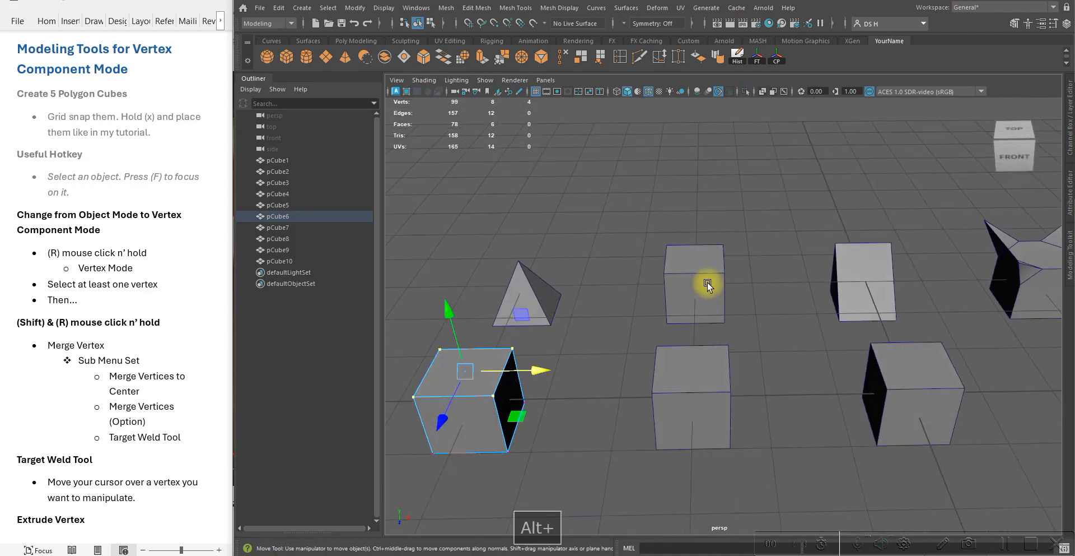
{"action": "middle_click_drag", "start_coordinate": [646, 291], "coordinate": [686, 268], "text": "alt"}
{"action": "left_click_drag", "start_coordinate": [685, 269], "coordinate": [677, 233], "text": "alt"}
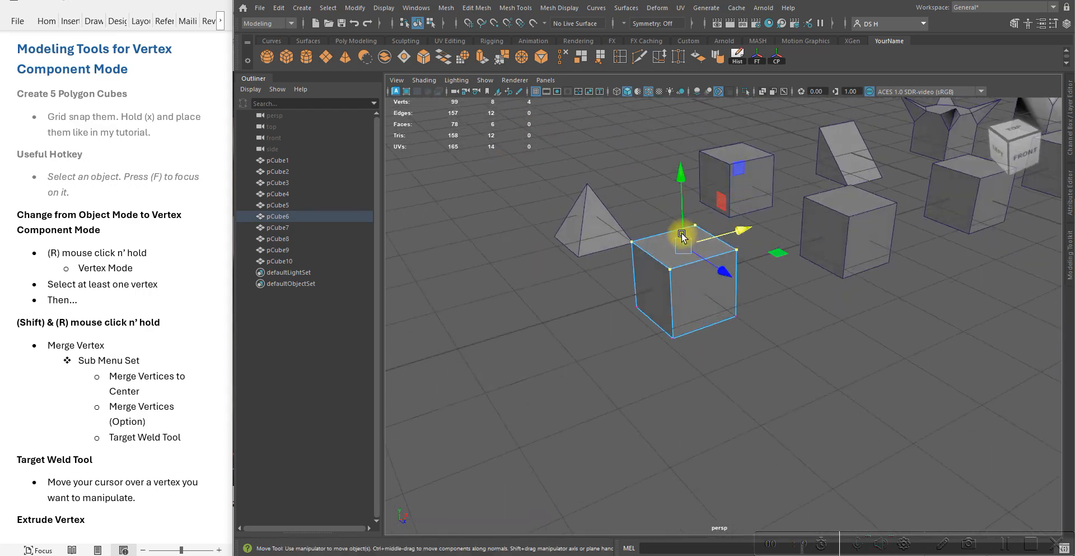
{"action": "key", "text": "4"}
{"action": "mouse_move", "coordinate": [888, 356]}
{"action": "left_mouse_down", "text": "alt"}
{"action": "mouse_move", "coordinate": [842, 334]}
{"action": "mouse_move", "coordinate": [893, 326]}
{"action": "mouse_move", "coordinate": [896, 339]}
{"action": "mouse_move", "coordinate": [779, 349]}
{"action": "mouse_move", "coordinate": [773, 313]}
{"action": "mouse_move", "coordinate": [802, 368]}
{"action": "mouse_move", "coordinate": [672, 336]}
{"action": "left_mouse_up", "text": "alt"}
{"action": "key", "text": "5"}
Step: Merge the four selected top vertices of pCube6 to their center, using Merge Vertices To Center
{"action": "scroll", "coordinate": [77, 273], "scroll_direction": "down", "scroll_amount": 2}
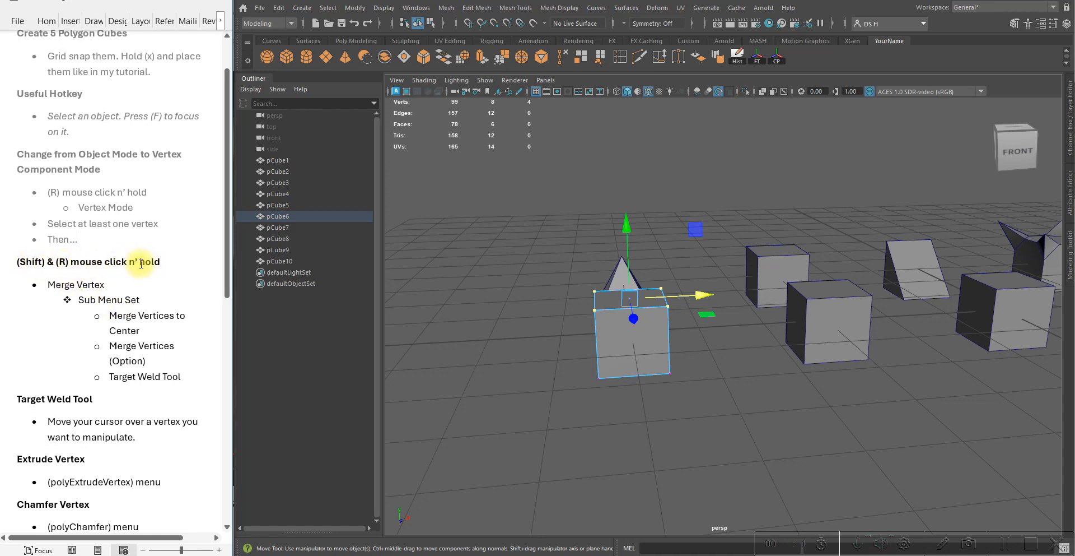
{"action": "right_click", "coordinate": [734, 175], "text": "shift"}
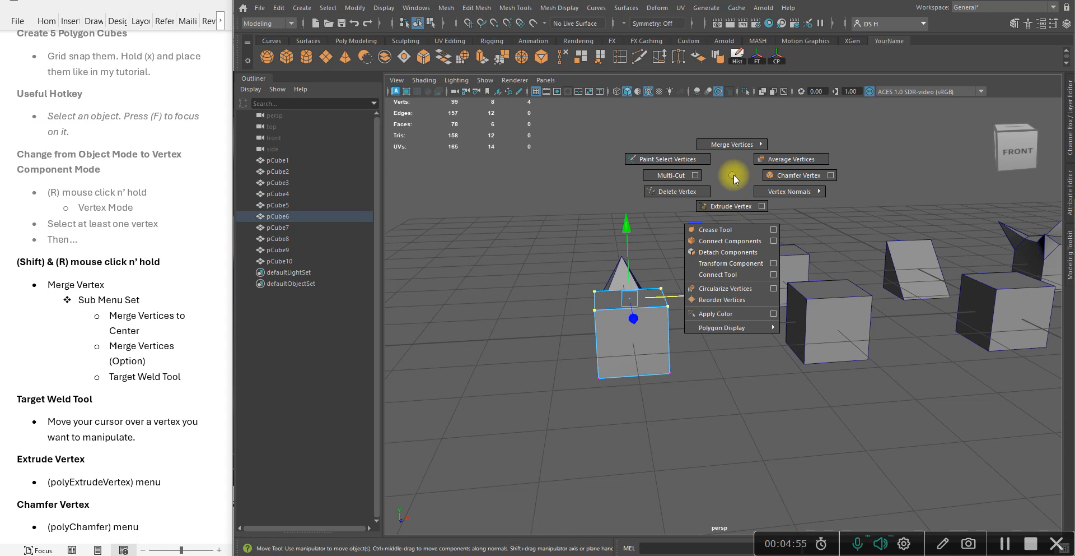
{"action": "right_click_drag", "start_coordinate": [734, 174], "coordinate": [87, 288], "text": "shift"}
{"action": "right_click_drag", "start_coordinate": [93, 282], "coordinate": [775, 128], "text": "shift"}
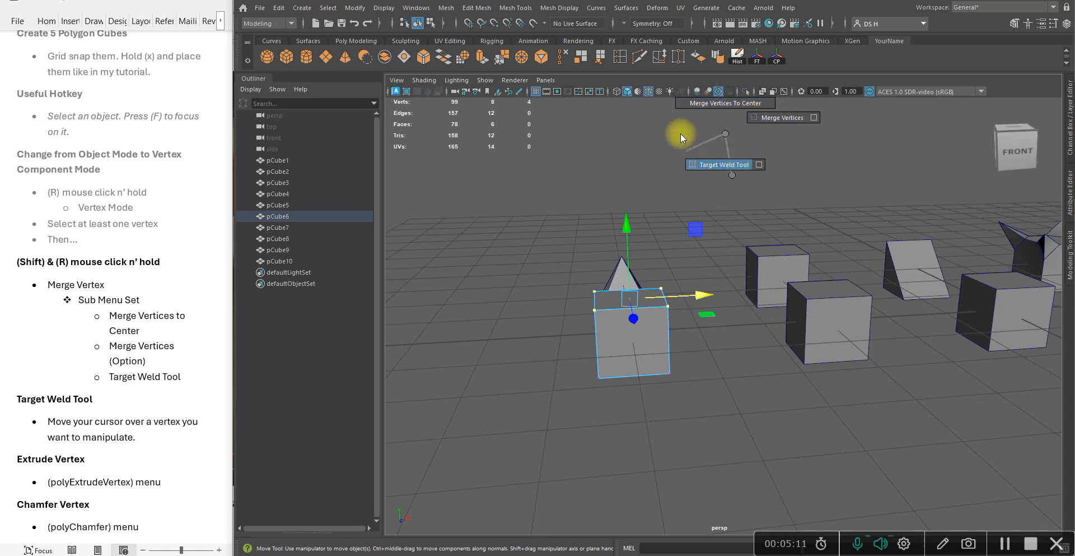
{"action": "right_click_drag", "start_coordinate": [705, 169], "coordinate": [752, 157], "text": "shift"}
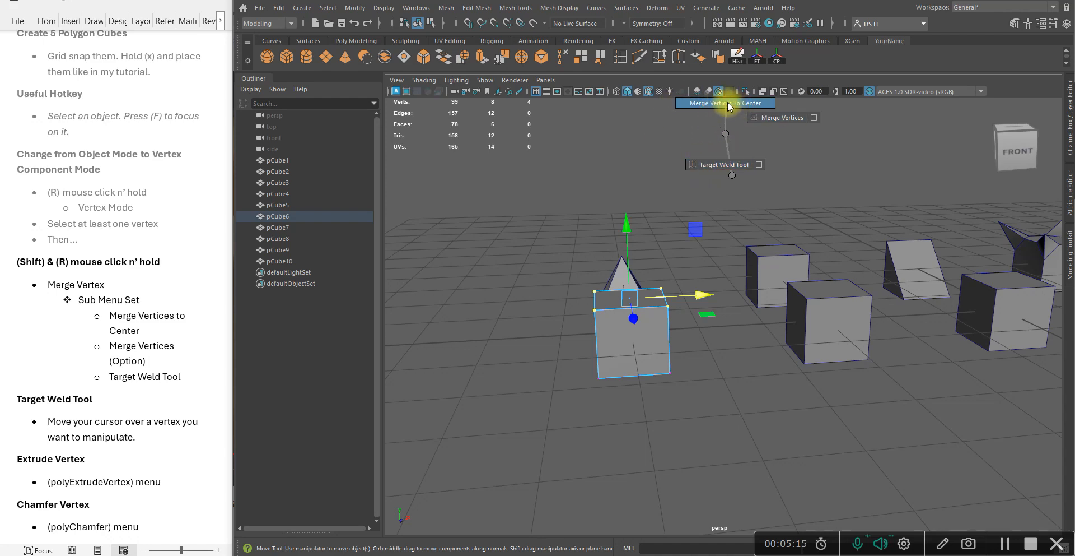
{"action": "right_click_drag", "start_coordinate": [727, 102], "coordinate": [728, 103], "text": "shift"}
{"action": "left_click_drag", "start_coordinate": [713, 354], "coordinate": [651, 341], "text": "alt"}
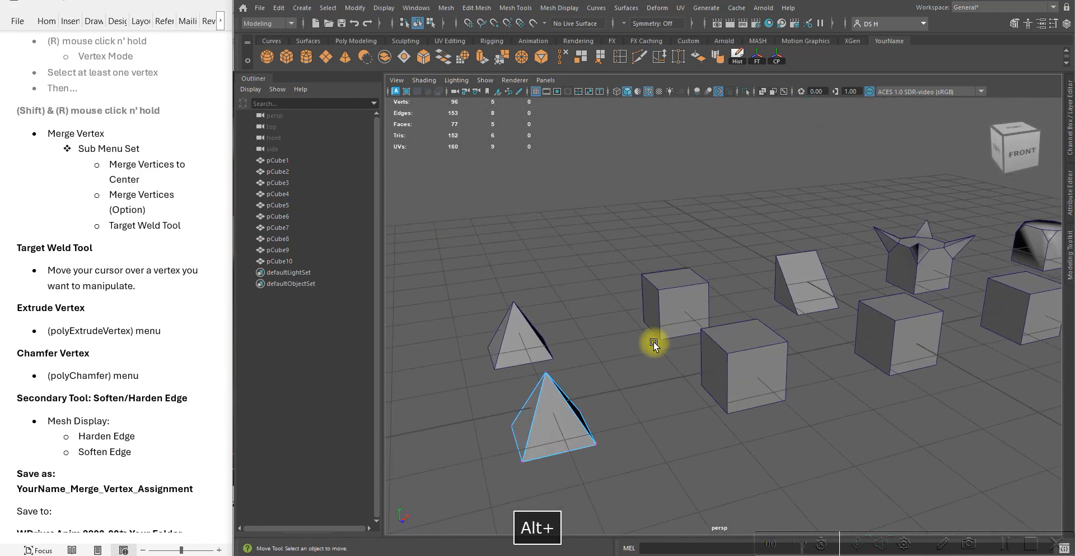
Step: Frame the back-row cube pCube2, switch it to Vertex mode, and marquee around one of its top corners to inspect it
{"action": "left_click", "coordinate": [689, 312]}
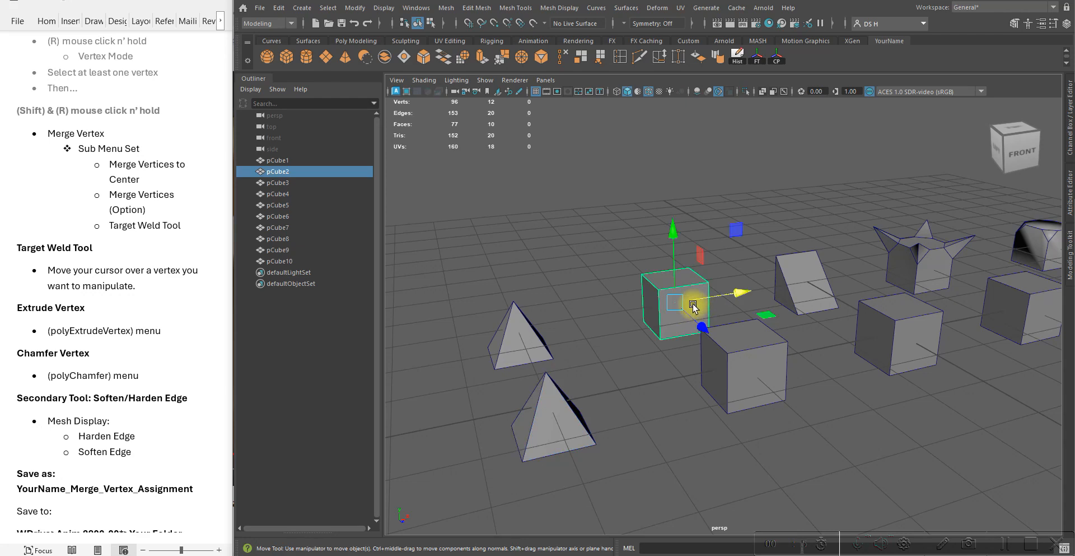
{"action": "key", "text": "f"}
{"action": "left_click_drag", "start_coordinate": [691, 305], "coordinate": [692, 255], "text": "alt"}
{"action": "right_click_drag", "start_coordinate": [701, 238], "coordinate": [638, 240]}
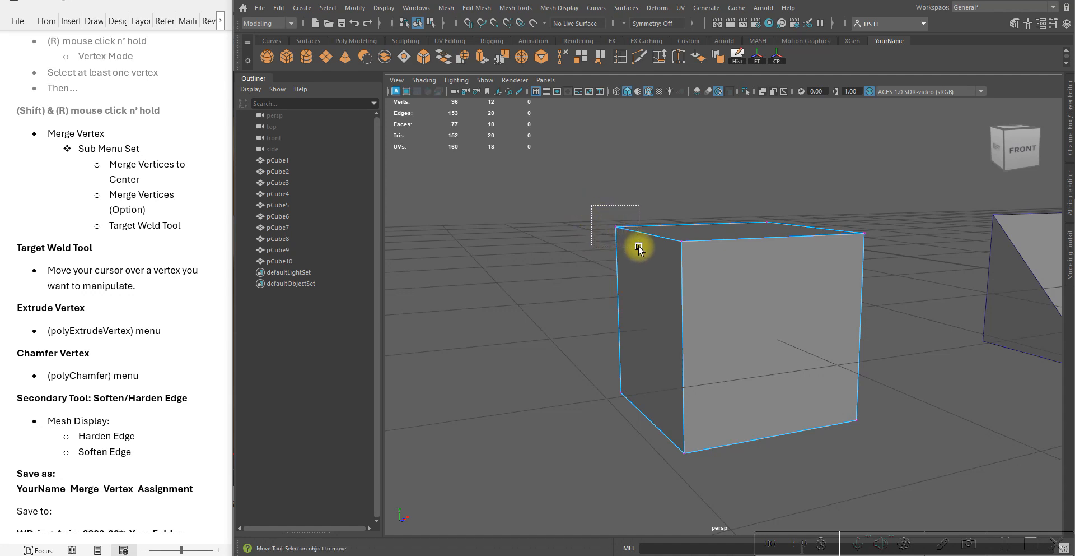
{"action": "mouse_move", "coordinate": [644, 248]}
{"action": "left_mouse_down"}
{"action": "mouse_move", "coordinate": [599, 221]}
{"action": "mouse_move", "coordinate": [645, 252]}
{"action": "left_mouse_up"}
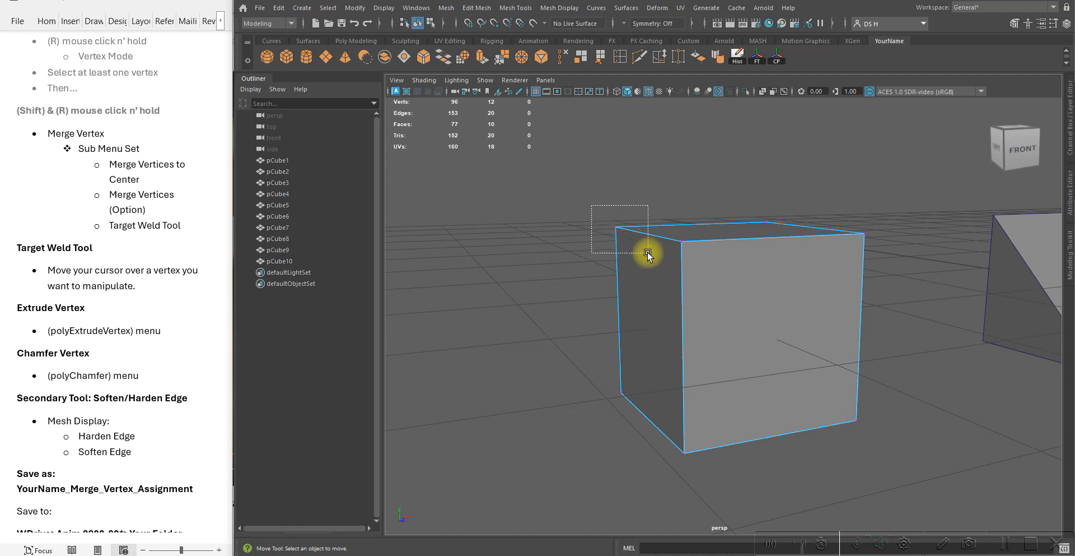
{"action": "left_click_drag", "start_coordinate": [640, 253], "coordinate": [638, 251]}
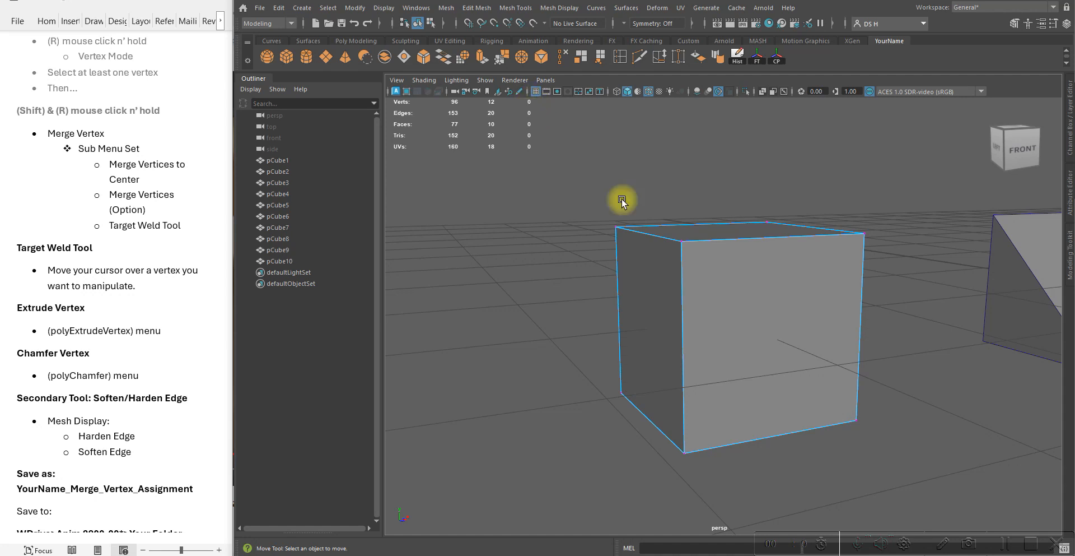
{"action": "left_click_drag", "start_coordinate": [605, 225], "coordinate": [664, 243], "text": "alt"}
Step: Select the apex of the back-row pyramid pCube1 in Vertex mode to check its vertex count
{"action": "left_click", "coordinate": [480, 280]}
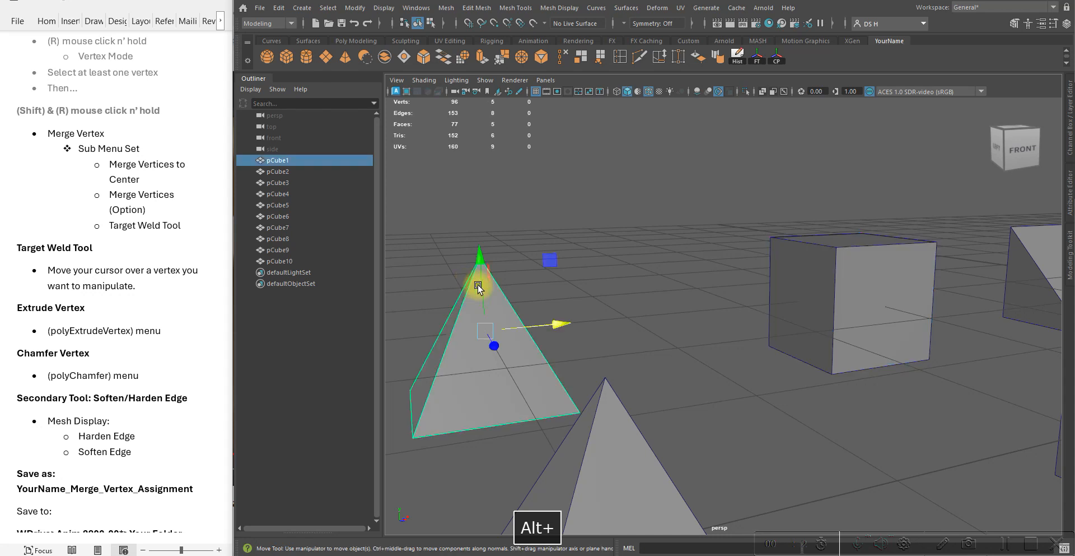
{"action": "right_click_drag", "start_coordinate": [482, 238], "coordinate": [358, 190]}
{"action": "left_click_drag", "start_coordinate": [424, 218], "coordinate": [506, 271]}
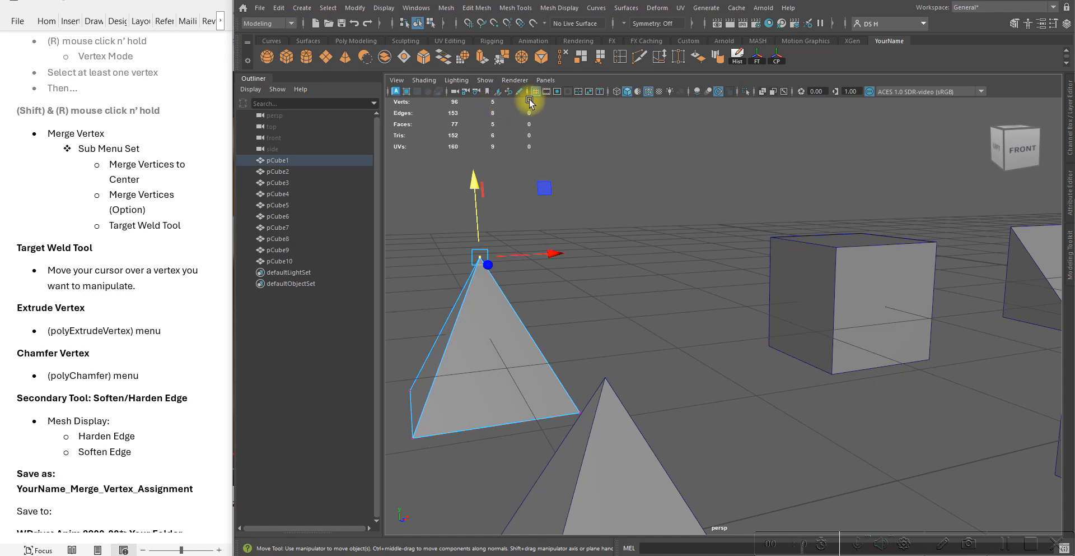
Step: Return to pCube2 in Vertex mode and marquee-select one top corner to check how many vertices it holds
{"action": "left_click", "coordinate": [876, 291]}
{"action": "middle_click_drag", "start_coordinate": [900, 283], "coordinate": [720, 276], "text": "alt"}
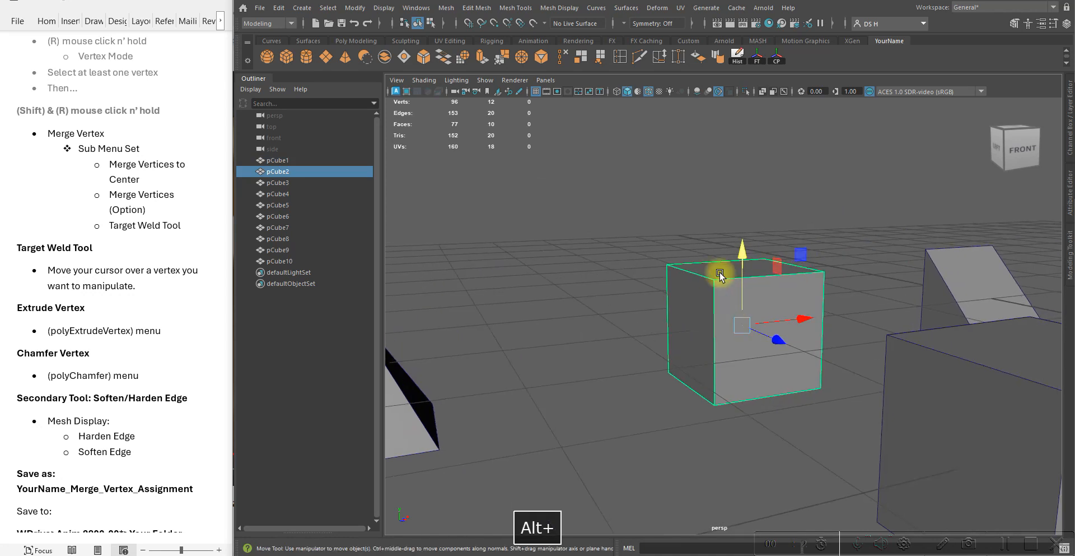
{"action": "right_click_drag", "start_coordinate": [720, 276], "coordinate": [852, 348], "text": "alt"}
{"action": "right_click_drag", "start_coordinate": [732, 264], "coordinate": [616, 229]}
{"action": "left_click_drag", "start_coordinate": [610, 213], "coordinate": [638, 233]}
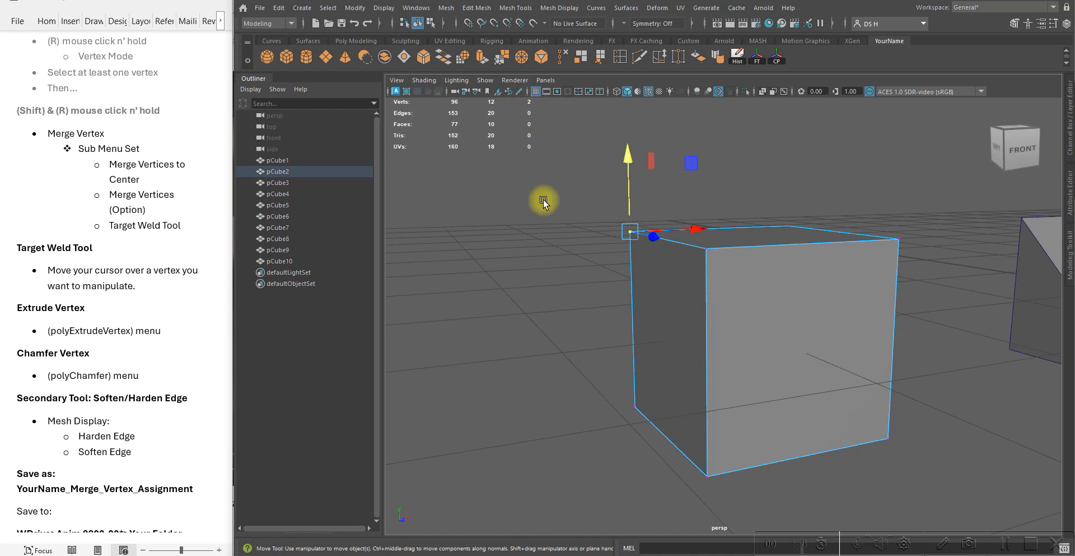
Step: Select all vertices of pCube2 to check its vertex count, and clear the selection
{"action": "left_click", "coordinate": [610, 287]}
{"action": "left_click_drag", "start_coordinate": [634, 293], "coordinate": [737, 302], "text": "alt"}
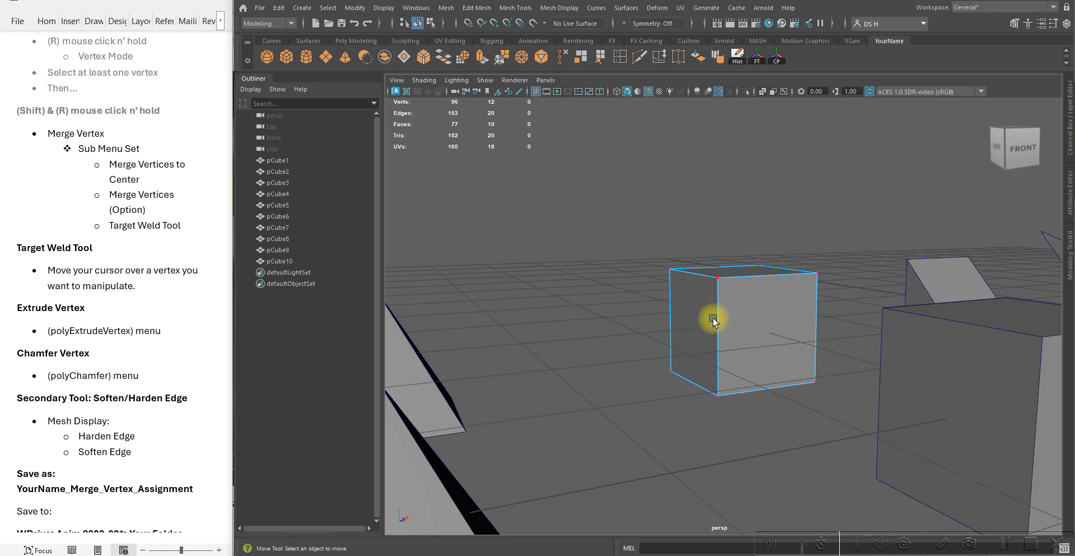
{"action": "left_click_drag", "start_coordinate": [603, 213], "coordinate": [857, 427]}
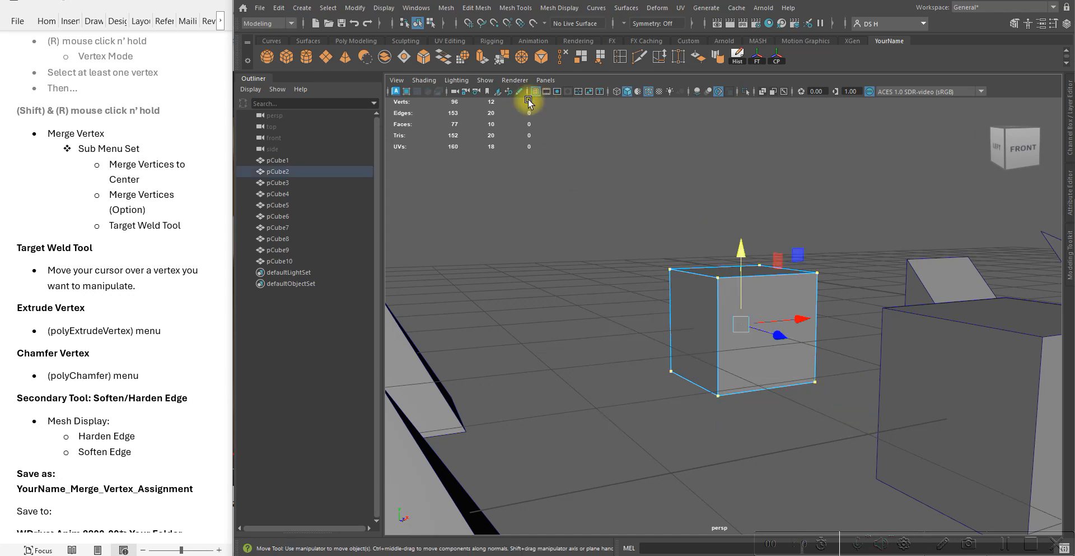
{"action": "left_click", "coordinate": [675, 174]}
Step: Move single vertices at a top corner of pCube2 to separate the overlapping ones, and undo the last move
{"action": "left_click_drag", "start_coordinate": [657, 295], "coordinate": [663, 296], "text": "alt"}
{"action": "right_click_drag", "start_coordinate": [662, 296], "coordinate": [788, 327], "text": "alt"}
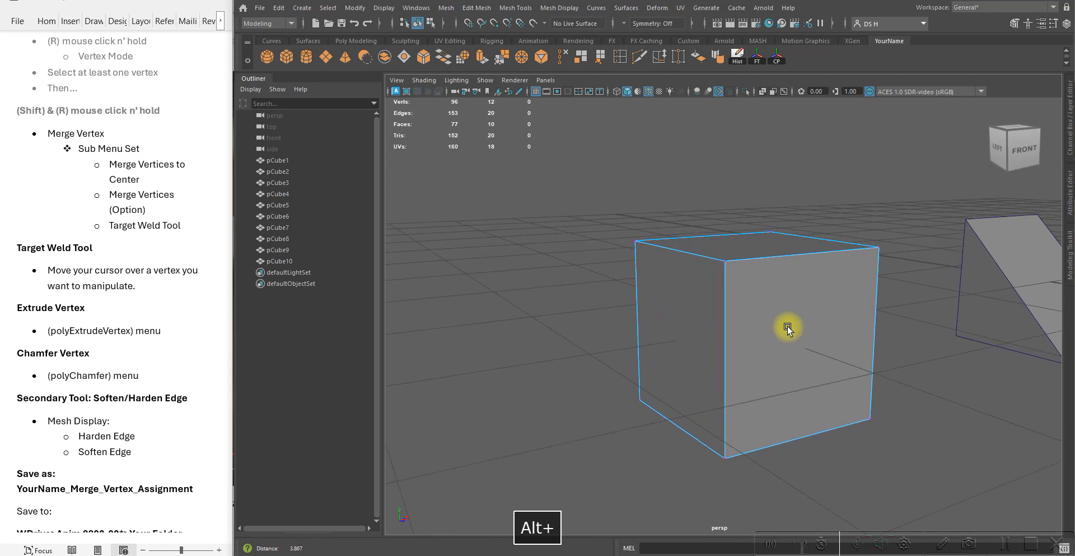
{"action": "left_click", "coordinate": [643, 260]}
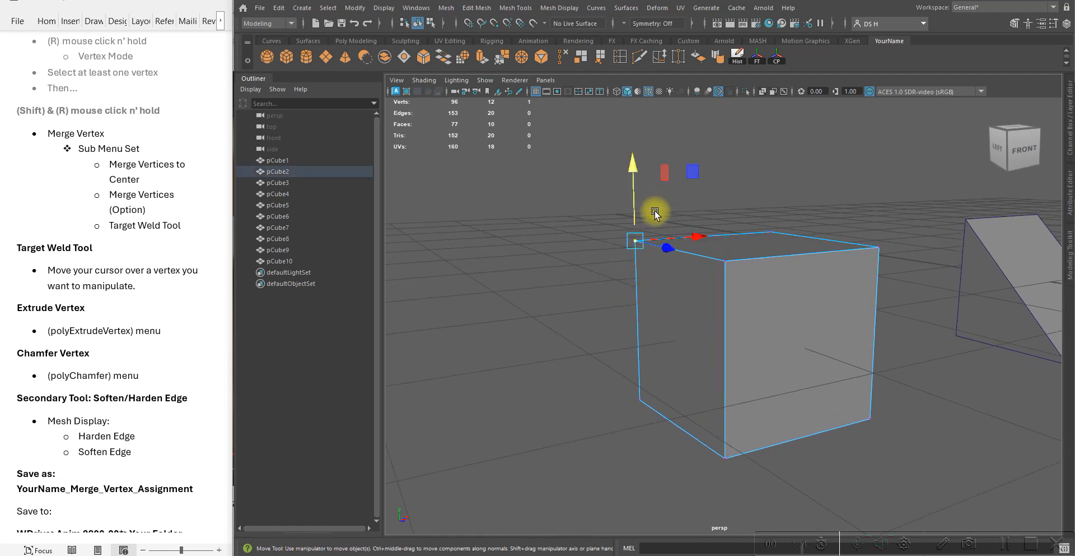
{"action": "left_click_drag", "start_coordinate": [633, 162], "coordinate": [641, 212]}
{"action": "left_click_drag", "start_coordinate": [712, 237], "coordinate": [798, 241], "text": "alt"}
{"action": "left_click", "coordinate": [910, 341]}
{"action": "left_click_drag", "start_coordinate": [723, 312], "coordinate": [771, 311], "text": "alt"}
{"action": "left_click", "coordinate": [679, 263]}
{"action": "left_click_drag", "start_coordinate": [689, 255], "coordinate": [679, 223]}
{"action": "left_click_drag", "start_coordinate": [709, 171], "coordinate": [773, 176], "text": "alt"}
{"action": "key", "text": "z"}
Step: Pull one overlapping top-corner vertex of pCube2 upward to expose the vertex beneath it, and undo all the vertex moves
{"action": "left_click_drag", "start_coordinate": [804, 241], "coordinate": [783, 292], "text": "alt"}
{"action": "left_click", "coordinate": [845, 273]}
{"action": "left_click_drag", "start_coordinate": [847, 225], "coordinate": [713, 238], "text": "alt"}
{"action": "left_click", "coordinate": [709, 237]}
{"action": "left_click_drag", "start_coordinate": [712, 195], "coordinate": [724, 123]}
{"action": "key", "text": "z"}
{"action": "left_click_drag", "start_coordinate": [707, 166], "coordinate": [718, 116]}
{"action": "left_click_drag", "start_coordinate": [672, 250], "coordinate": [782, 326], "text": "alt"}
{"action": "key", "text": "z"}
{"action": "key", "text": "z"}
{"action": "key", "text": "z"}
Step: Switch the front-row cube pCube7 to Face mode and extrude its top face
{"action": "left_click", "coordinate": [857, 397]}
{"action": "left_click_drag", "start_coordinate": [874, 395], "coordinate": [767, 374], "text": "alt"}
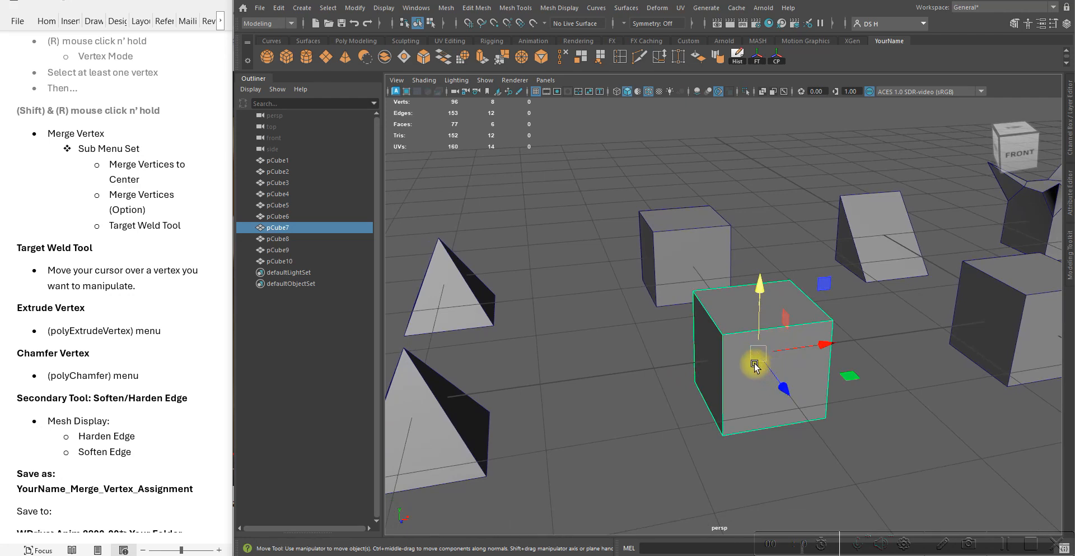
{"action": "left_click_drag", "start_coordinate": [788, 332], "coordinate": [739, 310], "text": "alt"}
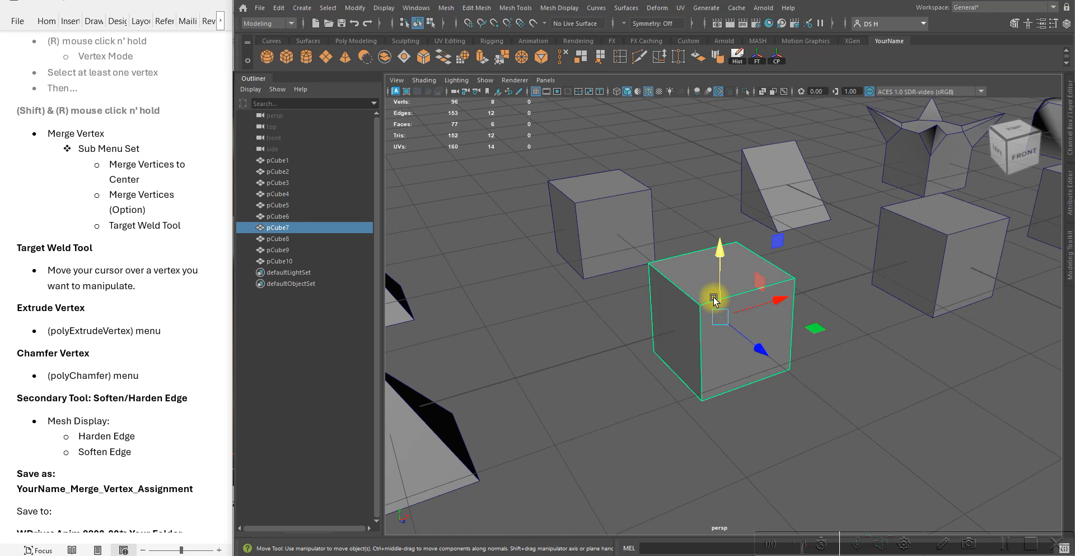
{"action": "right_click", "coordinate": [855, 239]}
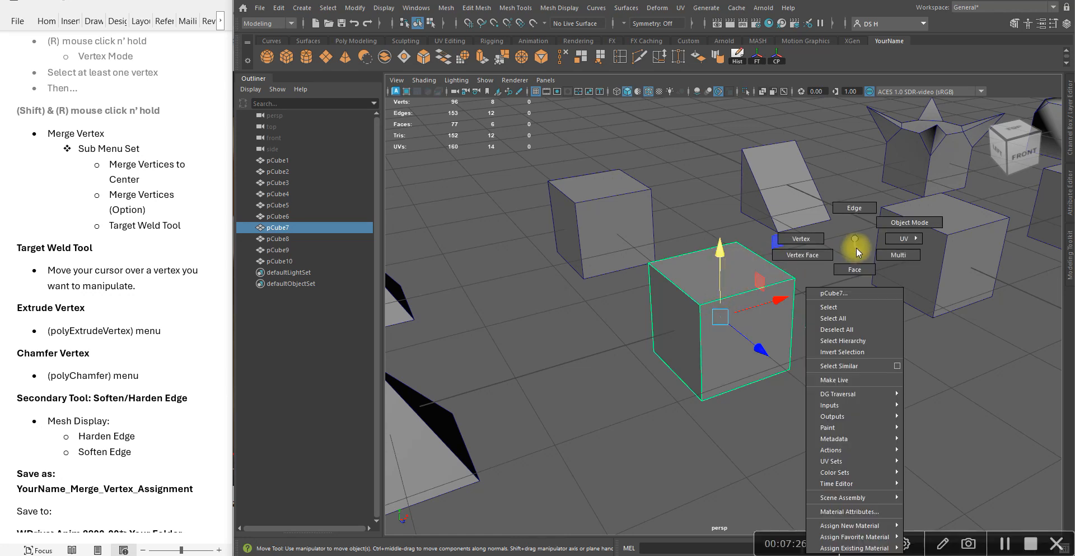
{"action": "right_click_drag", "start_coordinate": [862, 267], "coordinate": [860, 267]}
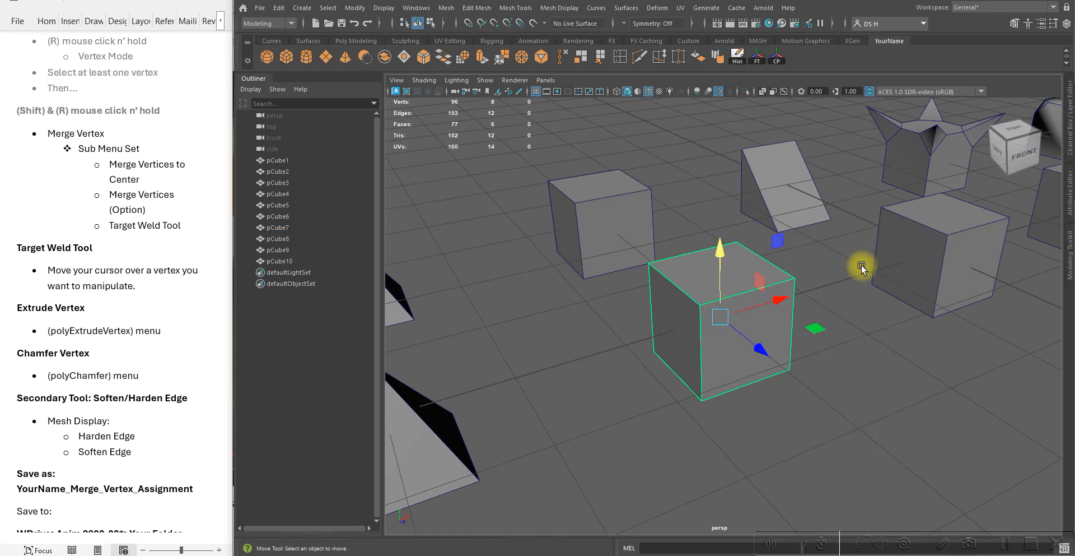
{"action": "left_click", "coordinate": [753, 272]}
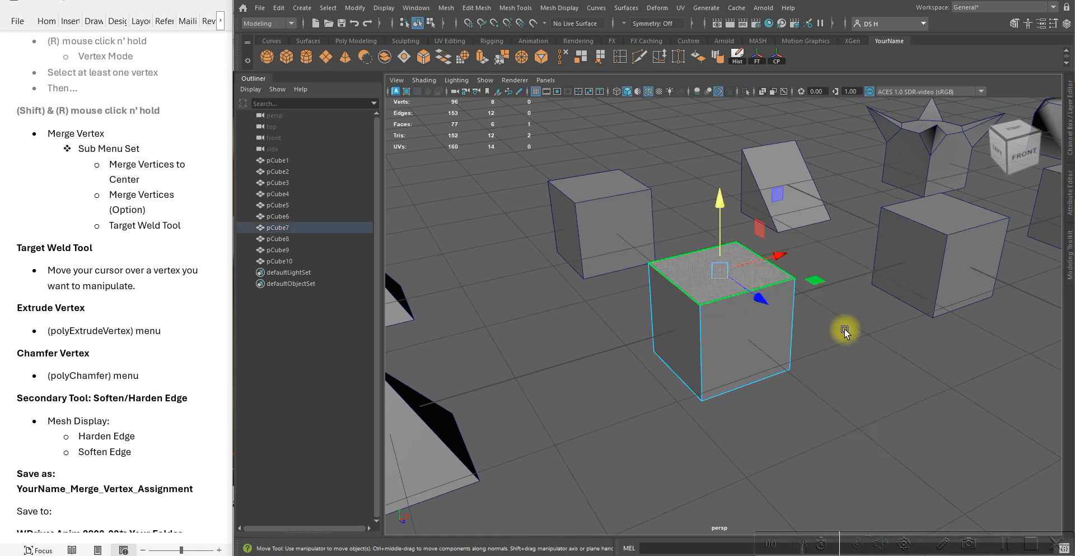
{"action": "right_click", "coordinate": [839, 253], "text": "shift"}
{"action": "right_click_drag", "start_coordinate": [839, 253], "coordinate": [848, 280]}
{"action": "left_click_drag", "start_coordinate": [585, 133], "coordinate": [509, 127]}
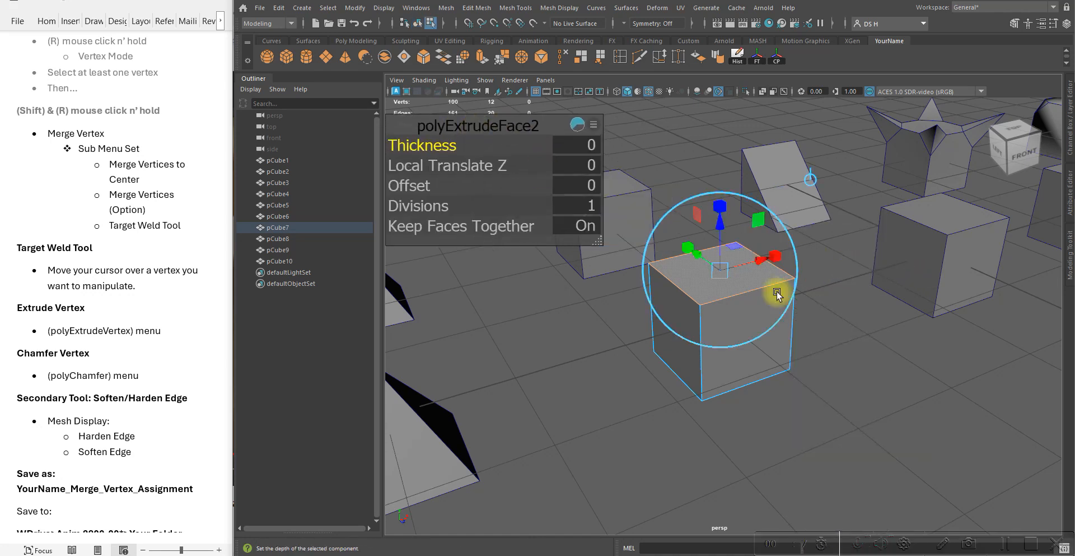
Step: Raise pCube7's extruded top face to a Local Translate Z of about 1.08, undo the move, and clear the selection
{"action": "left_click_drag", "start_coordinate": [995, 413], "coordinate": [992, 378], "text": "alt"}
{"action": "left_click_drag", "start_coordinate": [742, 298], "coordinate": [774, 204]}
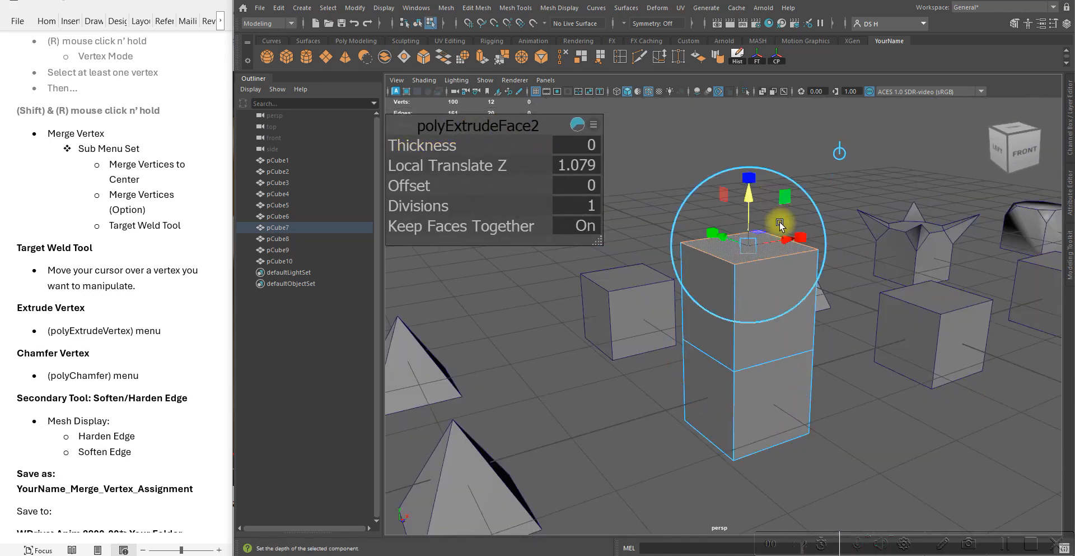
{"action": "key", "text": "ctrl+z"}
{"action": "left_click_drag", "start_coordinate": [804, 353], "coordinate": [927, 411], "text": "alt"}
{"action": "left_click", "coordinate": [974, 390]}
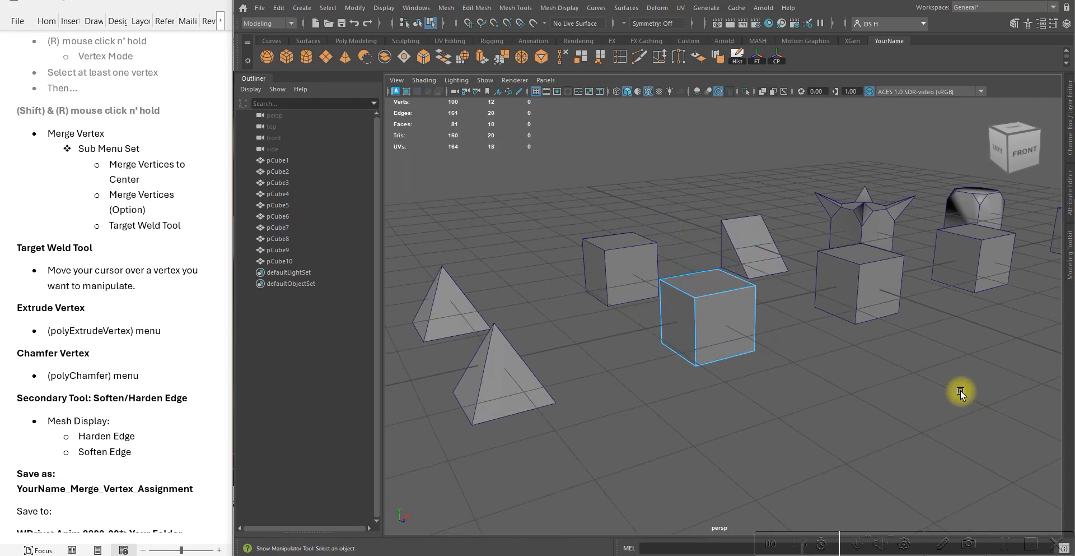
Step: Examine the top and side faces of pCube7 from several angles for leftover extrusion geometry
{"action": "left_click_drag", "start_coordinate": [673, 265], "coordinate": [751, 298], "text": "alt"}
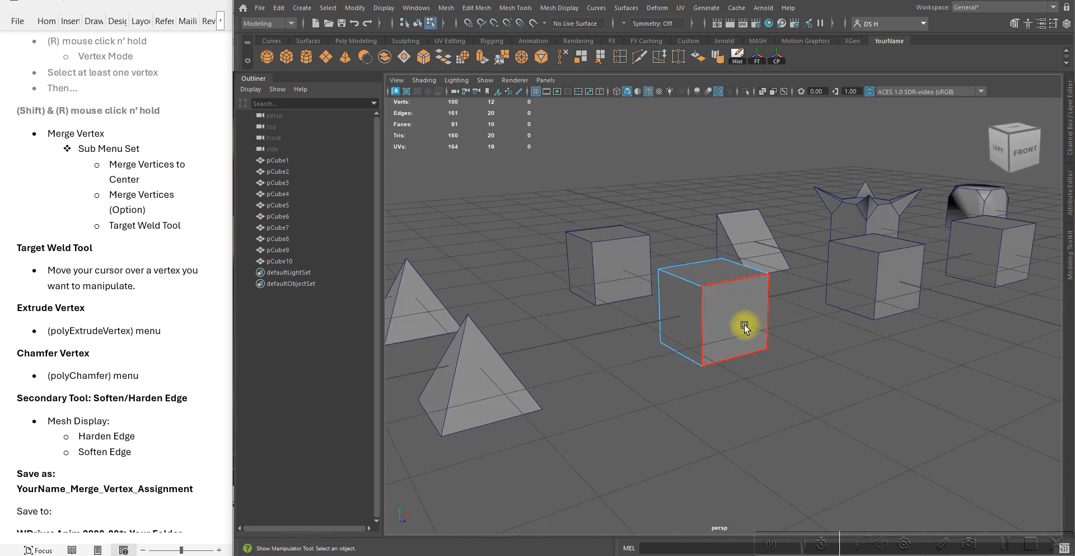
{"action": "left_click_drag", "start_coordinate": [782, 399], "coordinate": [795, 397], "text": "alt"}
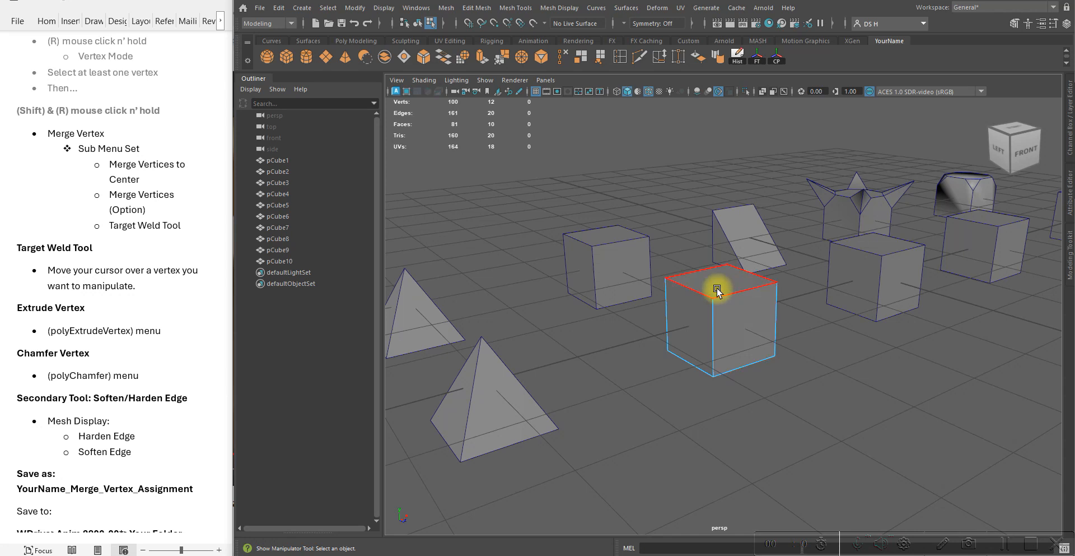
{"action": "middle_click_drag", "start_coordinate": [712, 294], "coordinate": [702, 297], "text": "alt"}
{"action": "right_click_drag", "start_coordinate": [702, 297], "coordinate": [732, 333], "text": "alt"}
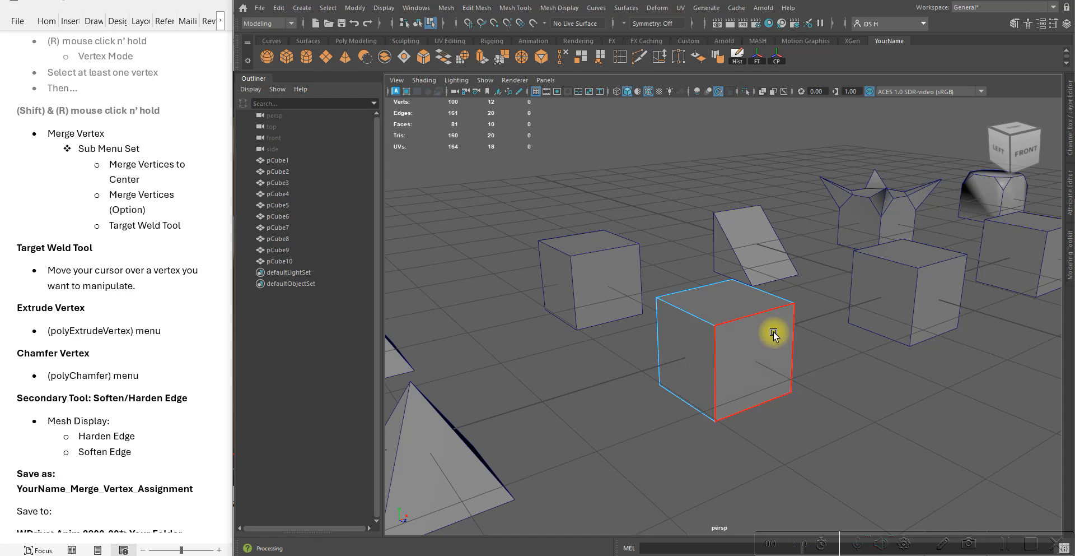
{"action": "right_click_drag", "start_coordinate": [847, 298], "coordinate": [677, 308], "text": "alt"}
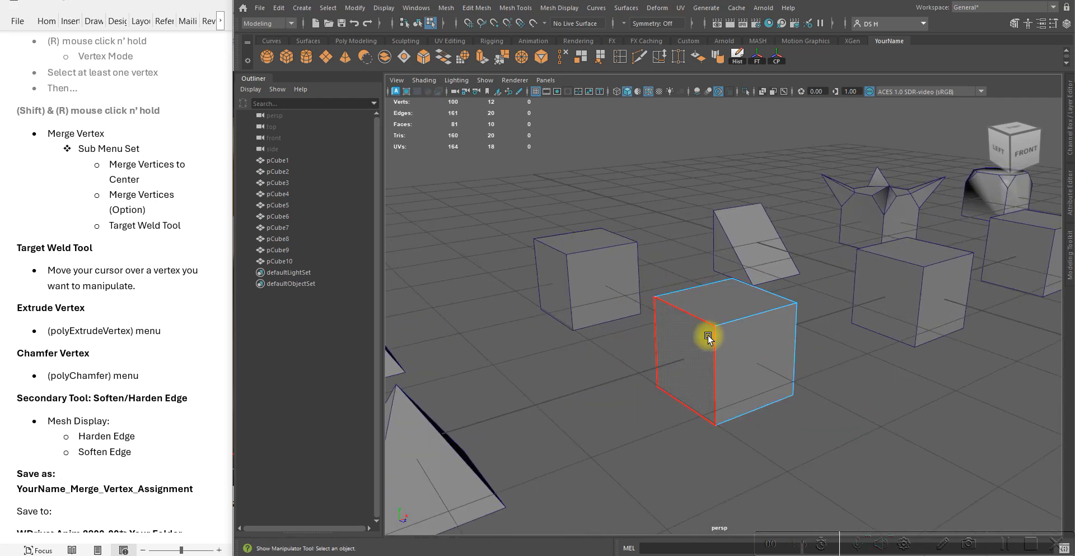
{"action": "right_click_drag", "start_coordinate": [724, 334], "coordinate": [733, 331], "text": "alt"}
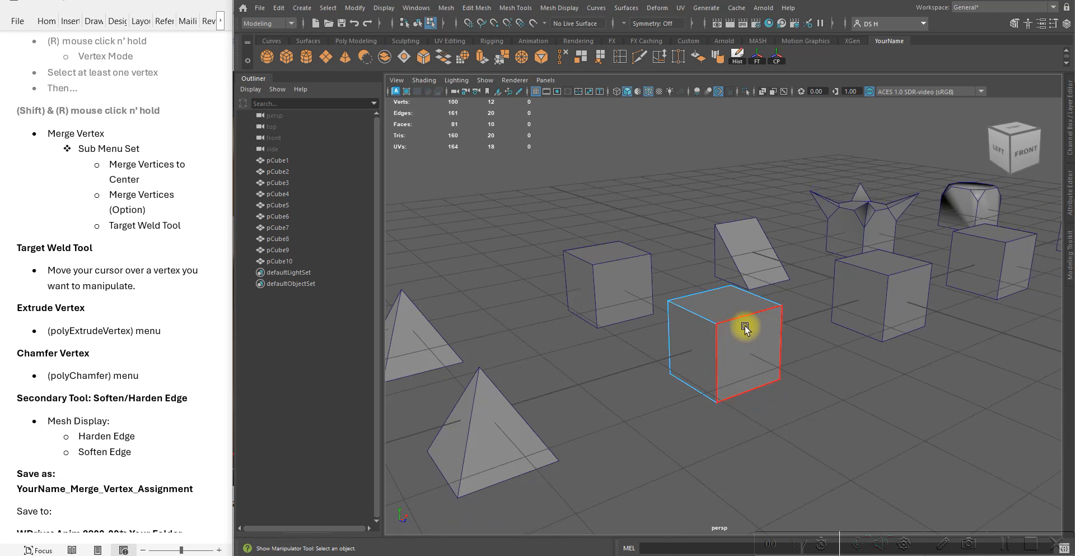
Step: Switch pCube7 to Vertex mode and select all of its vertices
{"action": "right_click_drag", "start_coordinate": [725, 305], "coordinate": [602, 241]}
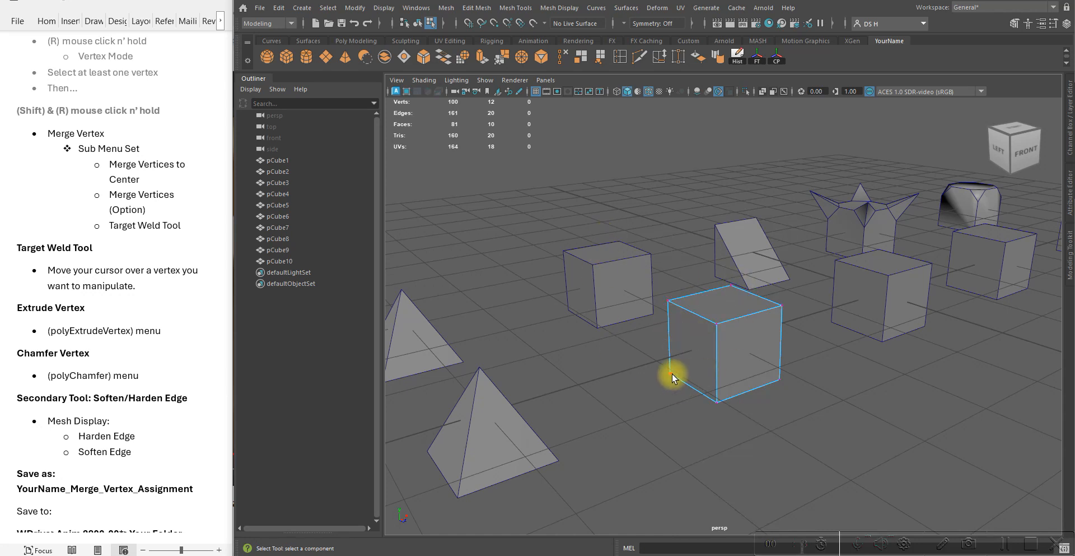
{"action": "left_click_drag", "start_coordinate": [560, 206], "coordinate": [876, 470]}
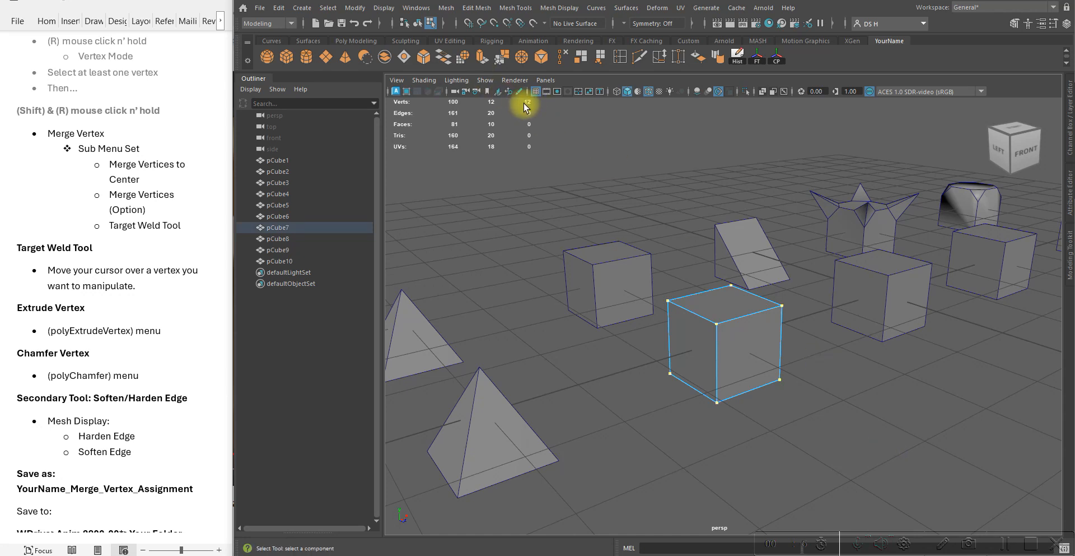
{"action": "right_click_drag", "start_coordinate": [598, 254], "coordinate": [615, 325], "text": "alt"}
Step: Pull one overlapping top-corner vertex of pCube7 downward to expose the duplicate vertex, and undo the move
{"action": "left_click", "coordinate": [628, 288]}
{"action": "key", "text": "w"}
{"action": "left_click_drag", "start_coordinate": [627, 260], "coordinate": [624, 282]}
{"action": "key", "text": "z"}
Step: Select all vertices of pCube7 and merge them with a threshold of 0.0010 and Always merge for two vertices enabled
{"action": "right_click_drag", "start_coordinate": [701, 253], "coordinate": [576, 249], "text": "alt"}
{"action": "left_click_drag", "start_coordinate": [555, 162], "coordinate": [907, 515]}
{"action": "left_click_drag", "start_coordinate": [820, 392], "coordinate": [773, 384], "text": "alt"}
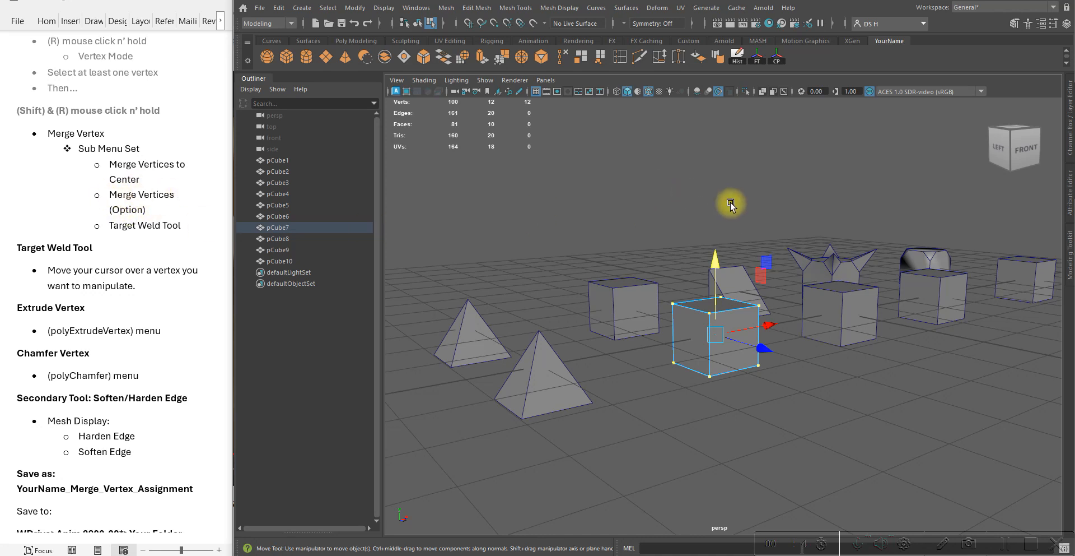
{"action": "right_click", "coordinate": [744, 181], "text": "shift"}
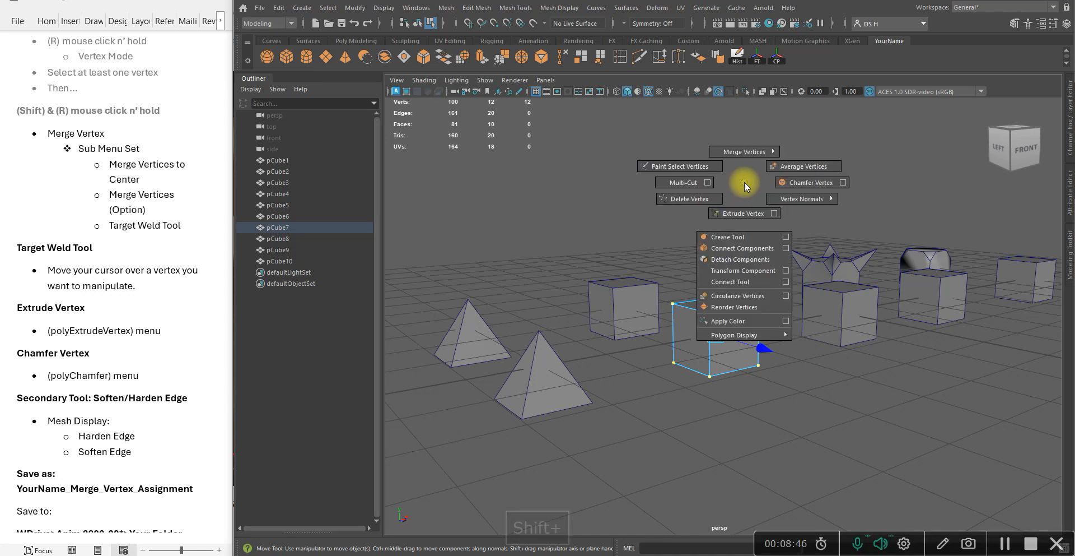
{"action": "right_click_drag", "start_coordinate": [745, 182], "coordinate": [750, 140], "text": "shift"}
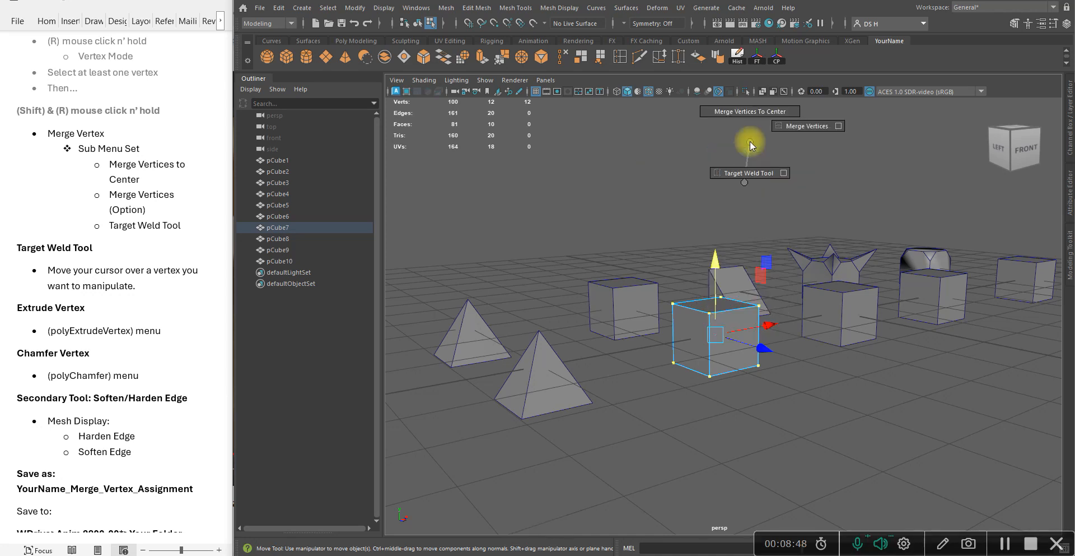
{"action": "right_click_drag", "start_coordinate": [751, 140], "coordinate": [698, 162], "text": "shift"}
{"action": "right_click_drag", "start_coordinate": [838, 126], "coordinate": [838, 127], "text": "shift"}
{"action": "left_click_drag", "start_coordinate": [783, 72], "coordinate": [492, 112]}
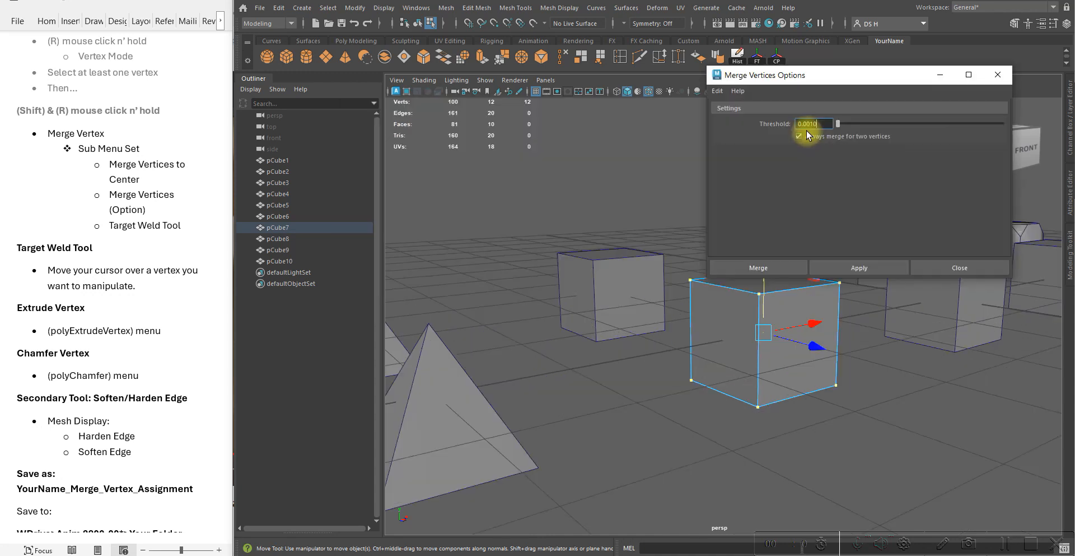
{"action": "left_click", "coordinate": [855, 267]}
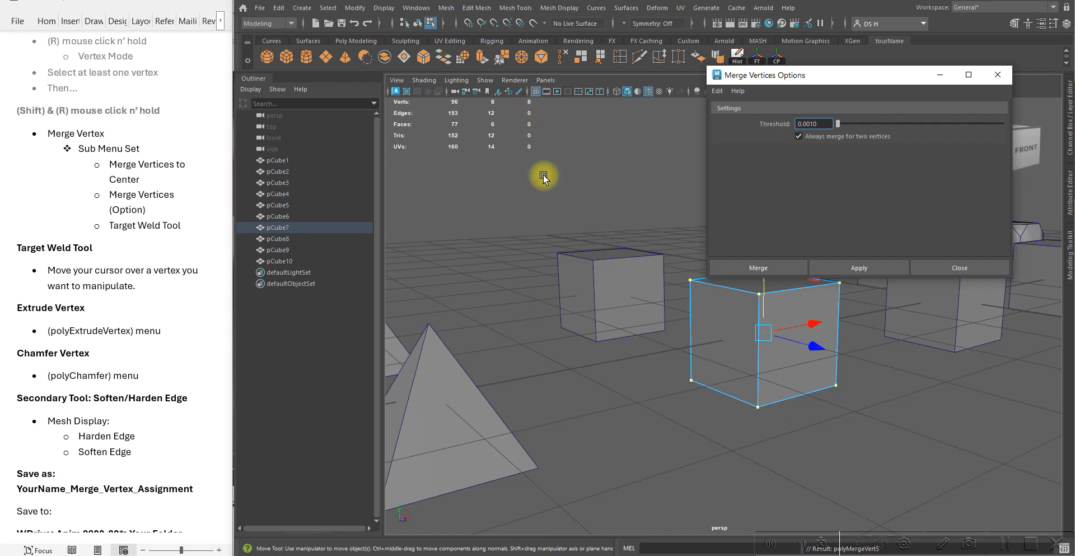
{"action": "left_click", "coordinate": [946, 269]}
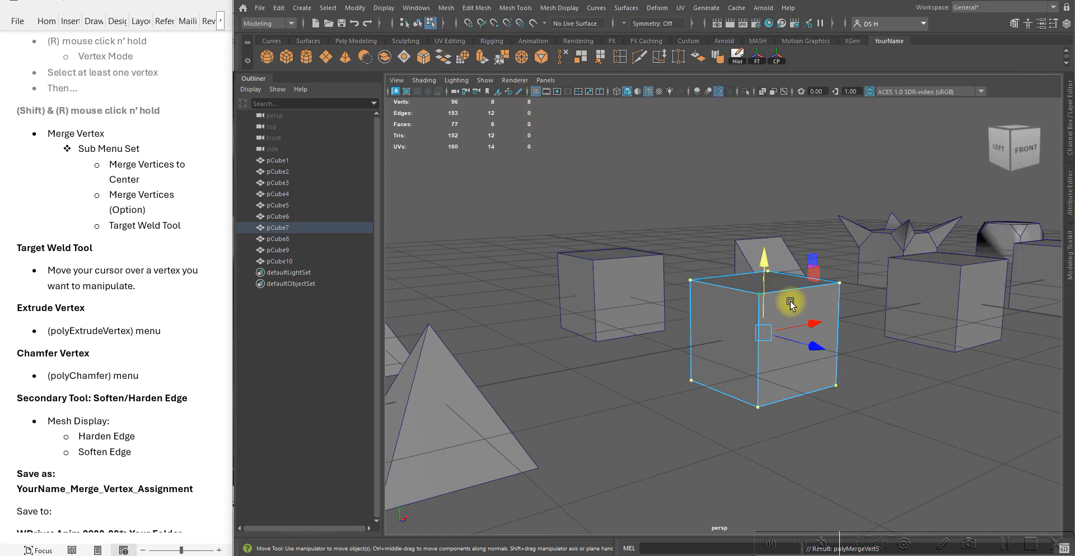
Step: Clear the vertex selection, test the merged pCube7 by moving a top-corner vertex, and undo the changes
{"action": "left_click_drag", "start_coordinate": [843, 319], "coordinate": [812, 302], "text": "alt"}
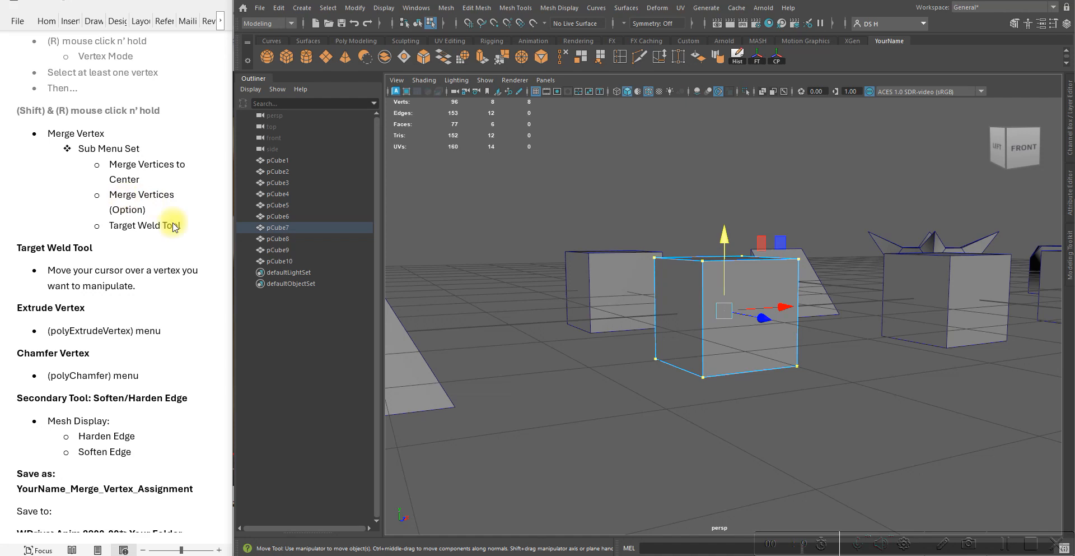
{"action": "left_click_drag", "start_coordinate": [687, 288], "coordinate": [709, 295], "text": "alt"}
{"action": "middle_click_drag", "start_coordinate": [718, 293], "coordinate": [731, 335], "text": "alt"}
{"action": "right_click_drag", "start_coordinate": [731, 335], "coordinate": [506, 285], "text": "alt"}
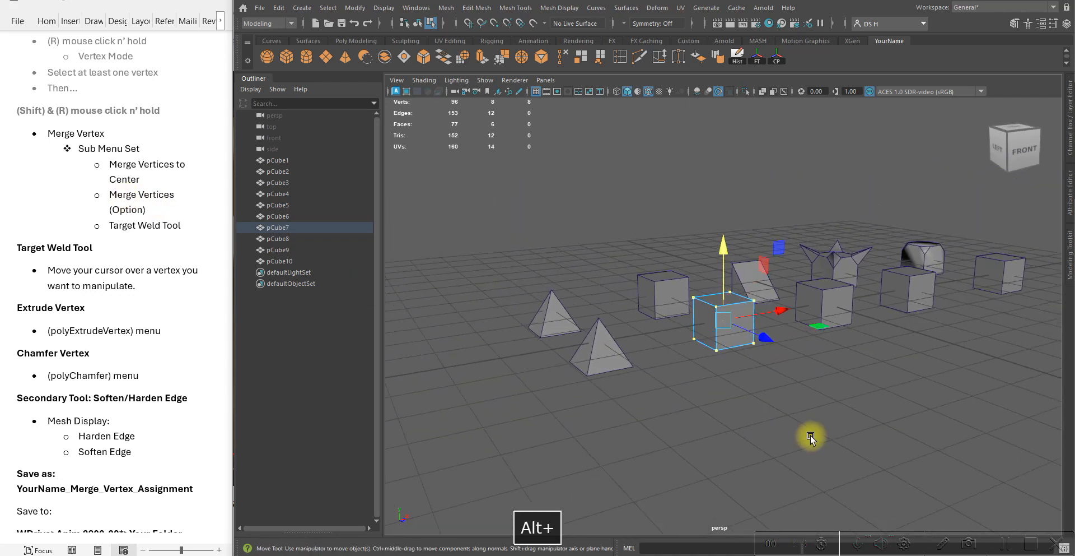
{"action": "left_click", "coordinate": [811, 437]}
{"action": "right_click_drag", "start_coordinate": [682, 305], "coordinate": [836, 454], "text": "alt"}
{"action": "left_click", "coordinate": [665, 275]}
{"action": "right_click_drag", "start_coordinate": [661, 276], "coordinate": [670, 290], "text": "alt"}
{"action": "left_click_drag", "start_coordinate": [637, 201], "coordinate": [764, 263]}
{"action": "key", "text": "z"}
{"action": "left_click_drag", "start_coordinate": [995, 297], "coordinate": [907, 319], "text": "alt"}
{"action": "key", "text": "z"}
Step: Pull another top-corner vertex of pCube7 downward to test the weld, undo the move, and clear the vertex selection
{"action": "left_click_drag", "start_coordinate": [905, 281], "coordinate": [854, 347], "text": "alt"}
{"action": "left_click", "coordinate": [693, 282]}
{"action": "left_click_drag", "start_coordinate": [694, 228], "coordinate": [704, 252]}
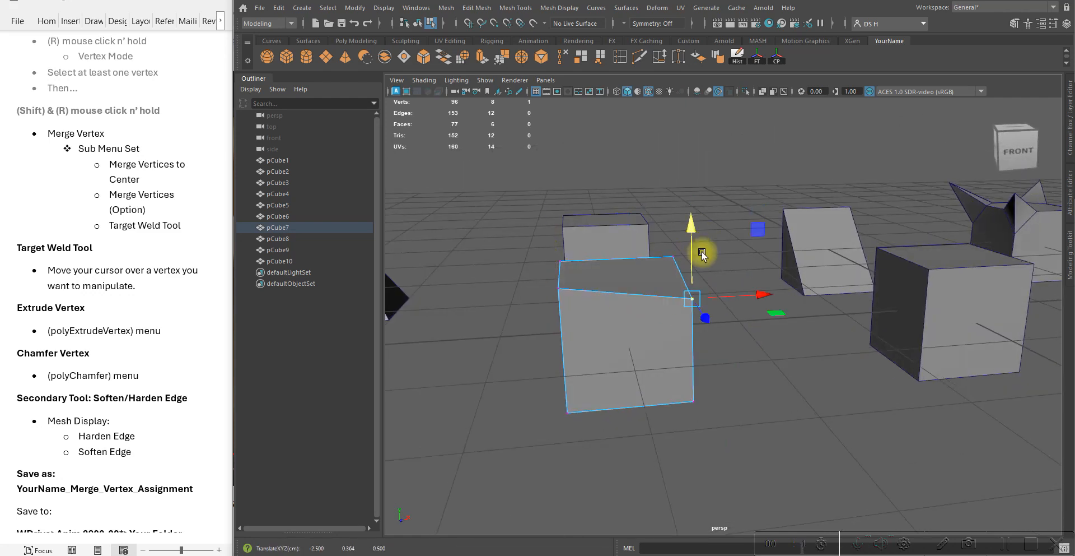
{"action": "key", "text": "z"}
{"action": "left_click", "coordinate": [760, 383]}
{"action": "left_click_drag", "start_coordinate": [473, 308], "coordinate": [657, 319], "text": "alt"}
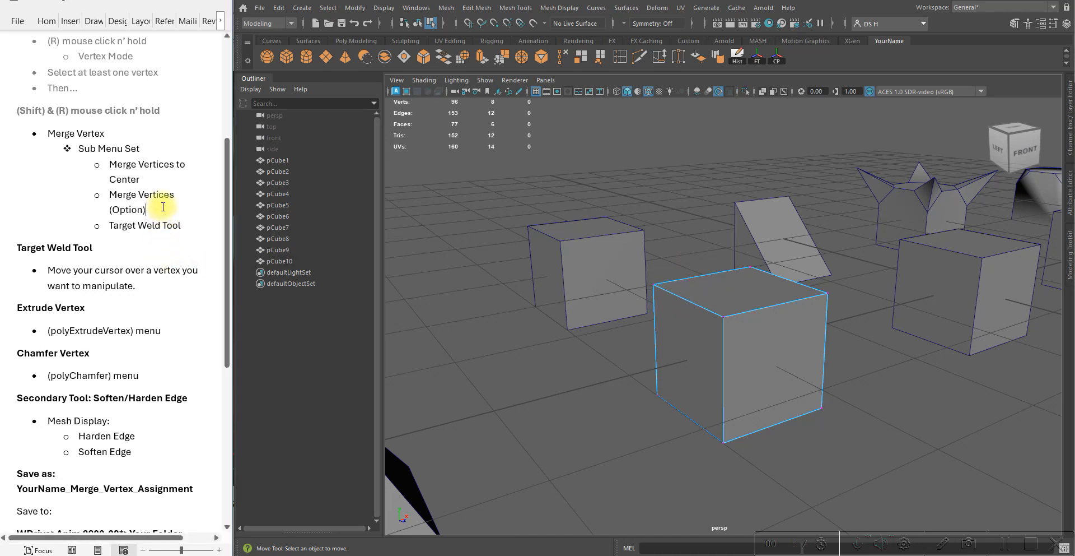
Step: In the Word notes, add the list item "Threshold: 0.001" below Merge Vertices (Option)
{"action": "key", "text": "Return"}
{"action": "type", "text": "Th"}
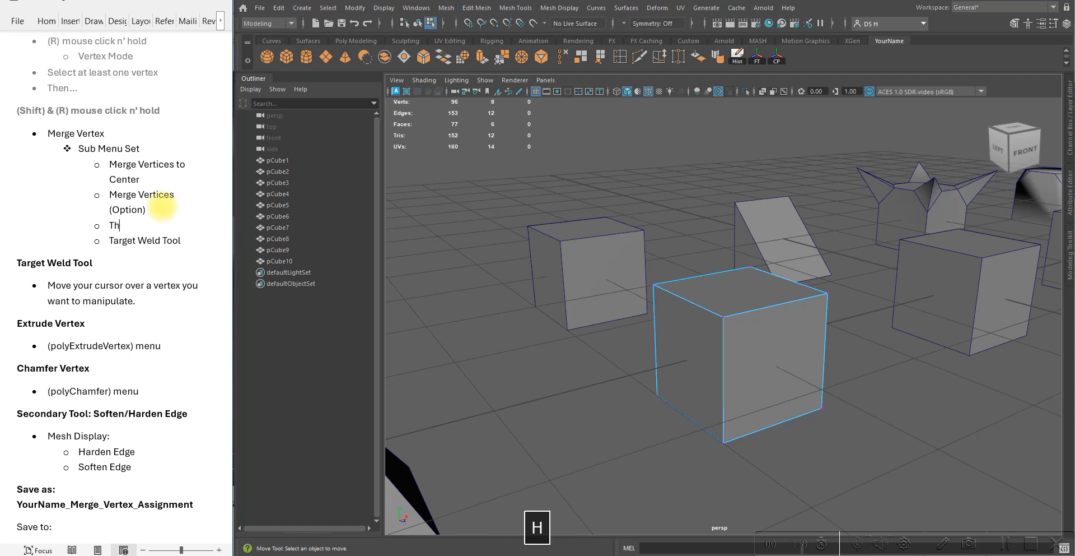
{"action": "type", "text": "reshold: 0.001"}
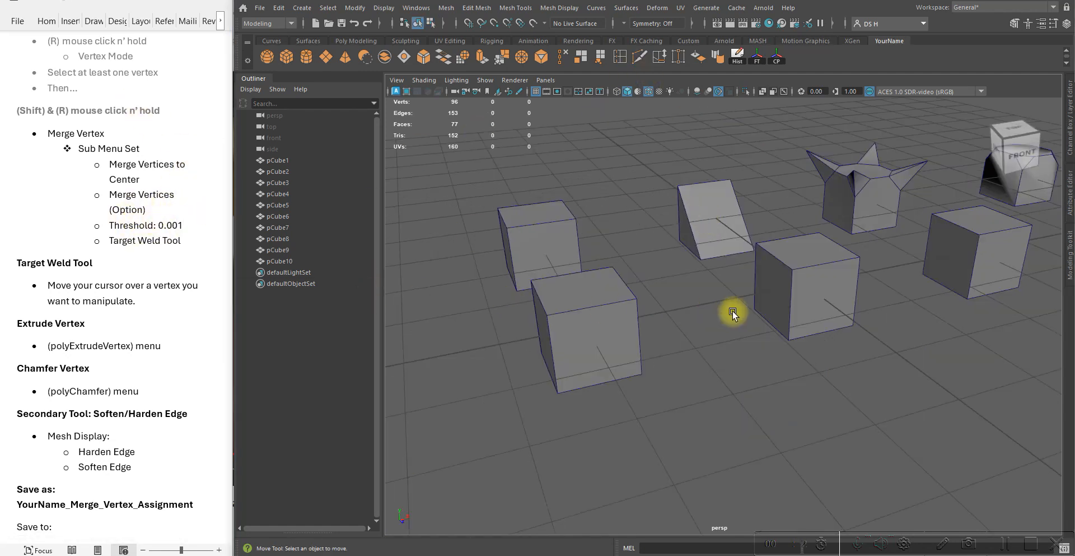
Step: Back in Maya, switch pCube8 in front of the wedge example to Vertex mode and select its nearest top-corner vertex
{"action": "left_click", "coordinate": [694, 210]}
{"action": "left_click_drag", "start_coordinate": [716, 199], "coordinate": [680, 221], "text": "alt"}
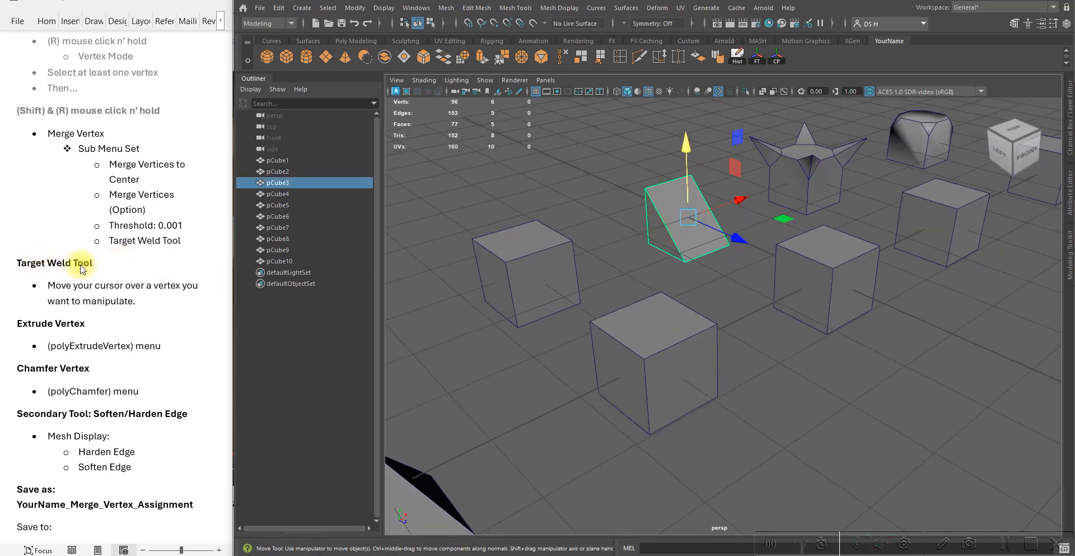
{"action": "middle_click_drag", "start_coordinate": [729, 189], "coordinate": [608, 200], "text": "alt"}
{"action": "right_click_drag", "start_coordinate": [608, 201], "coordinate": [780, 270], "text": "alt"}
{"action": "left_click", "coordinate": [781, 270]}
{"action": "right_click_drag", "start_coordinate": [809, 233], "coordinate": [732, 238], "text": "alt"}
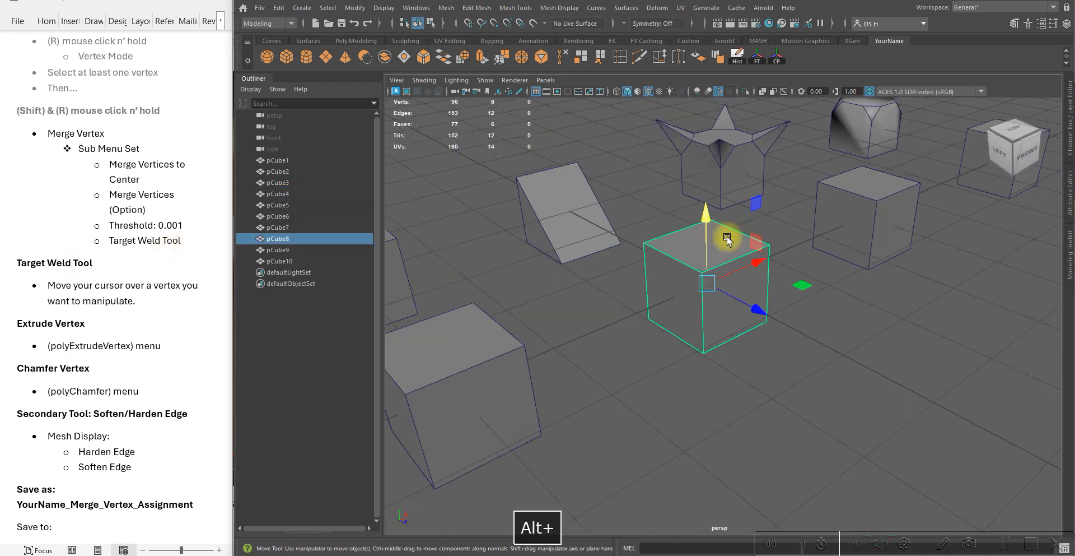
{"action": "right_click", "coordinate": [729, 241]}
{"action": "right_click_drag", "start_coordinate": [729, 242], "coordinate": [689, 242]}
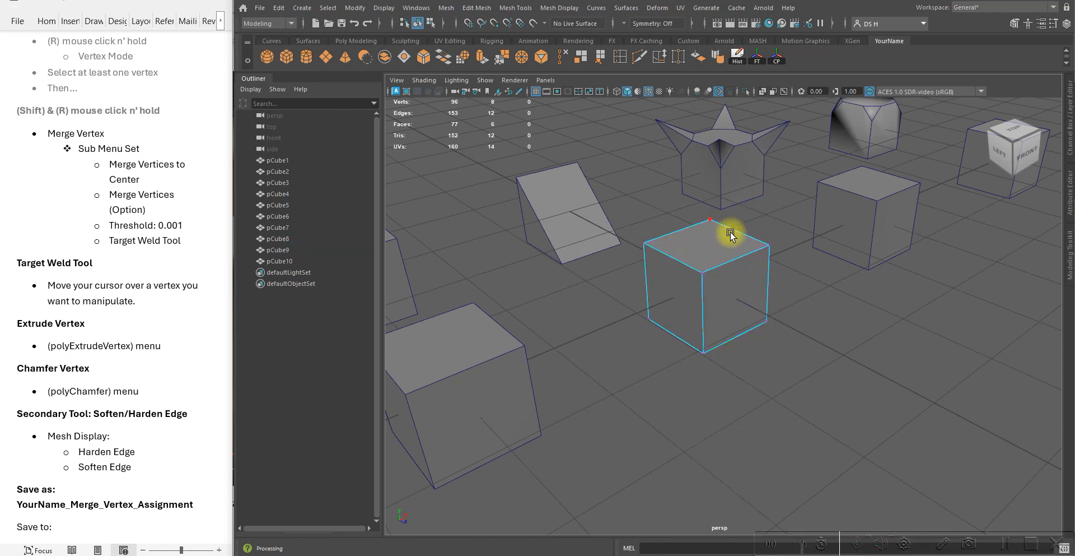
{"action": "mouse_move", "coordinate": [728, 247]}
{"action": "left_mouse_down", "text": "alt"}
{"action": "mouse_move", "coordinate": [764, 267]}
{"action": "mouse_move", "coordinate": [754, 280]}
{"action": "mouse_move", "coordinate": [785, 297]}
{"action": "mouse_move", "coordinate": [761, 257]}
{"action": "mouse_move", "coordinate": [729, 253]}
{"action": "left_mouse_up", "text": "alt"}
{"action": "left_click", "coordinate": [675, 248]}
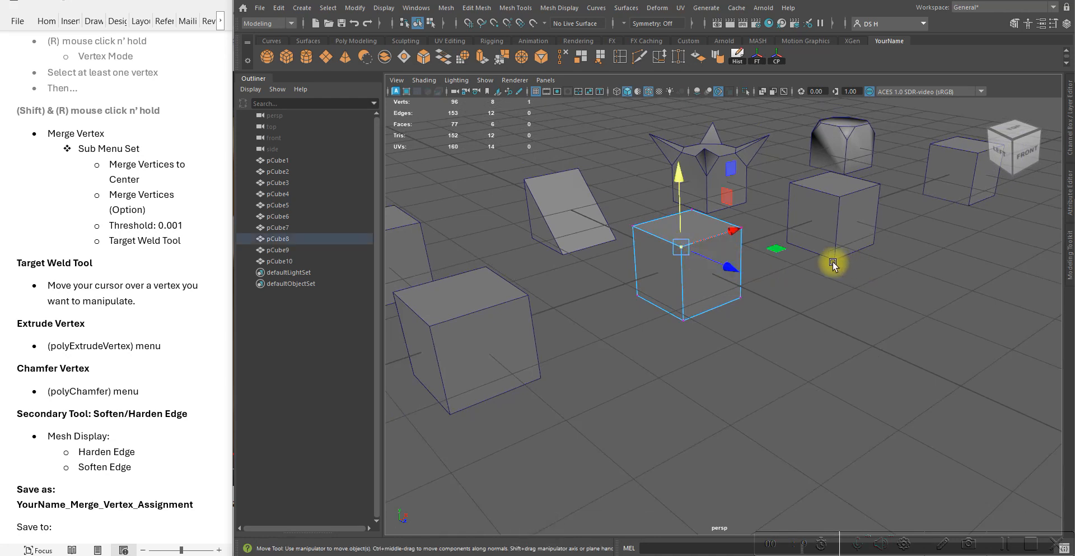
Step: Activate the Target Weld Tool for pCube8's vertices
{"action": "left_click_drag", "start_coordinate": [833, 264], "coordinate": [786, 192], "text": "alt"}
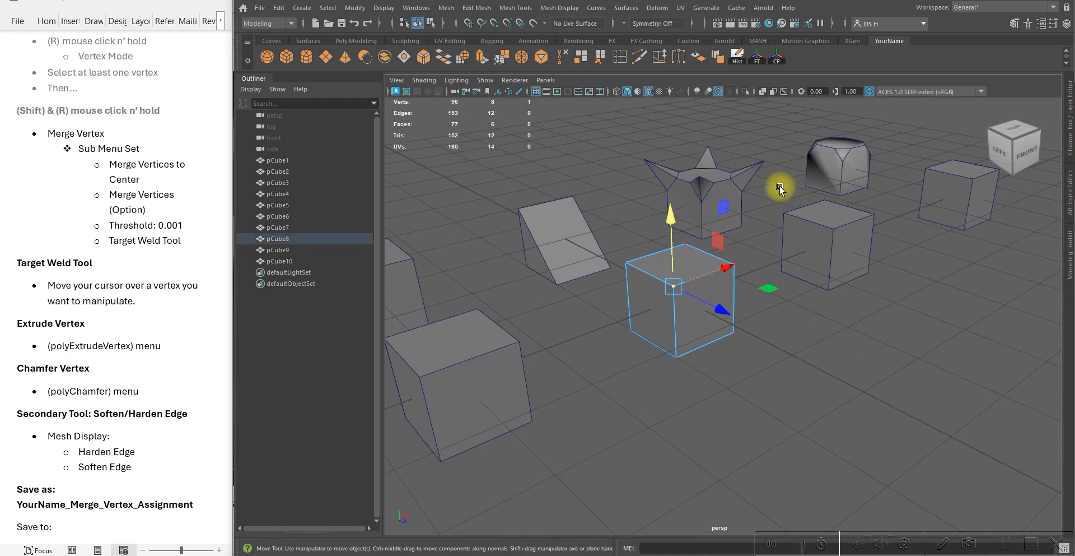
{"action": "right_click", "coordinate": [780, 188], "text": "shift"}
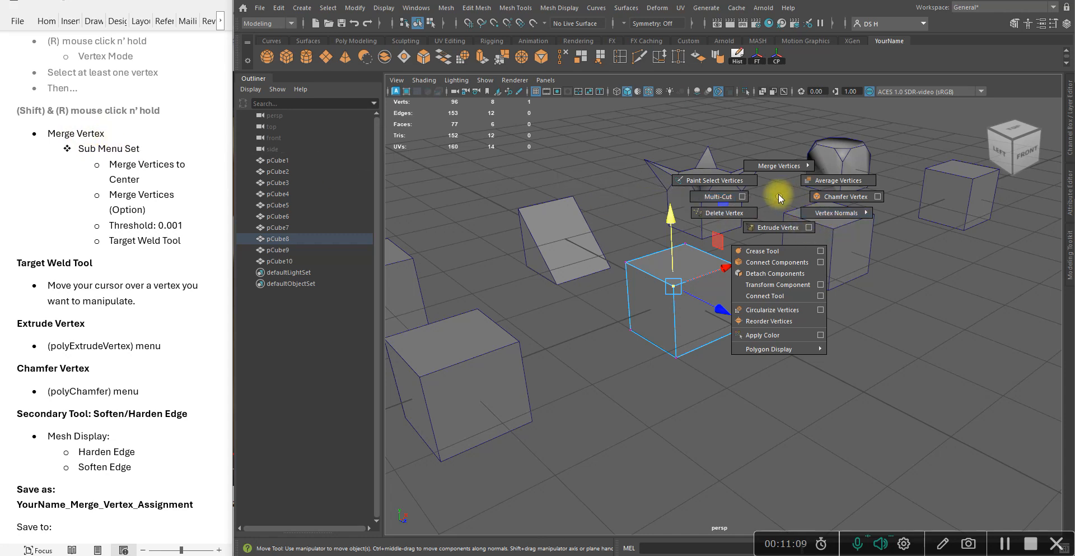
{"action": "mouse_move", "coordinate": [783, 171]}
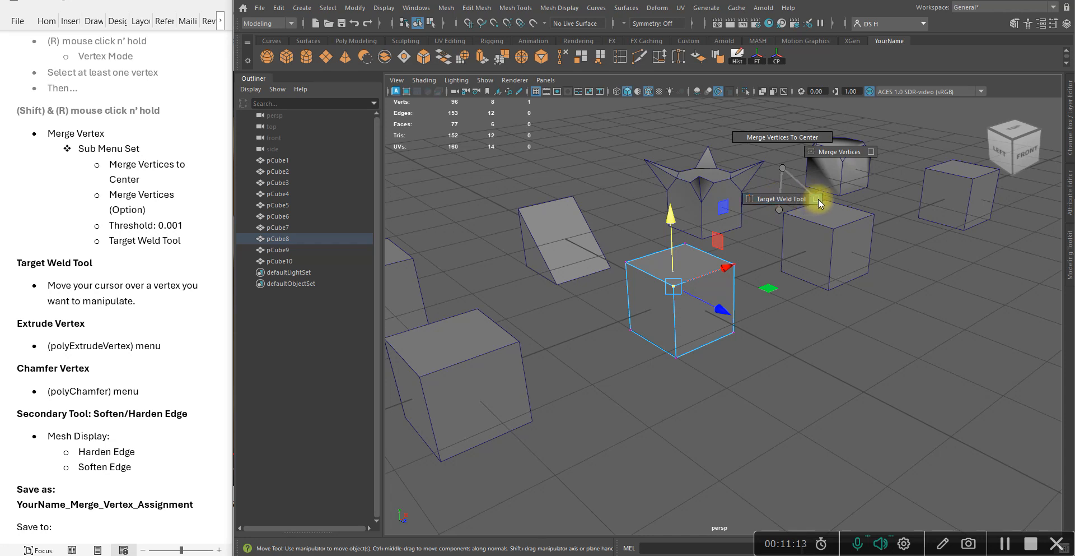
{"action": "mouse_move", "coordinate": [785, 200]}
{"action": "right_mouse_down", "text": "shift"}
{"action": "mouse_move", "coordinate": [769, 196]}
{"action": "mouse_move", "coordinate": [781, 195]}
{"action": "right_mouse_up", "text": "shift"}
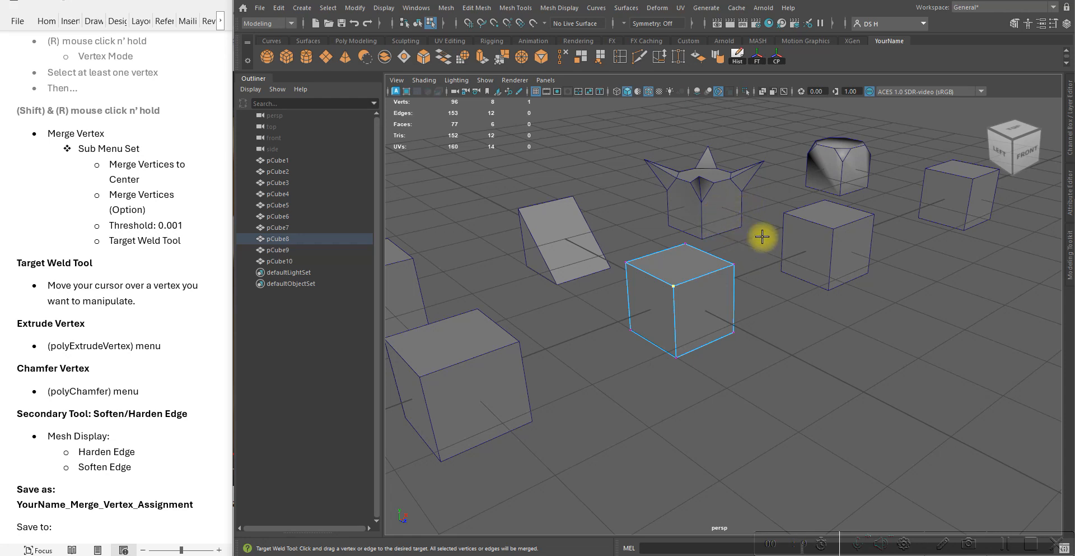
{"action": "left_click_drag", "start_coordinate": [667, 279], "coordinate": [749, 301], "text": "alt"}
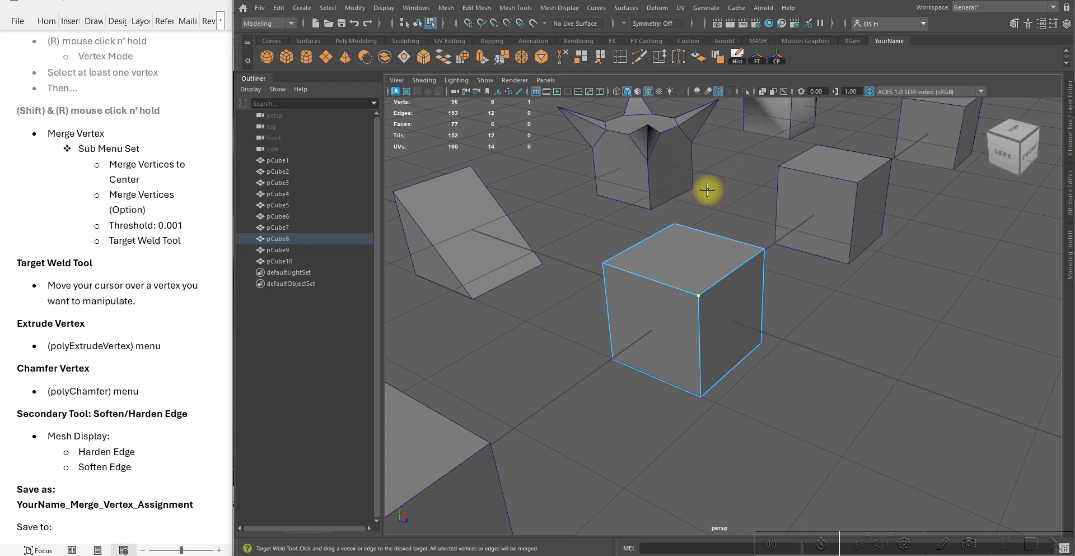
{"action": "left_click_drag", "start_coordinate": [713, 252], "coordinate": [771, 348], "text": "alt"}
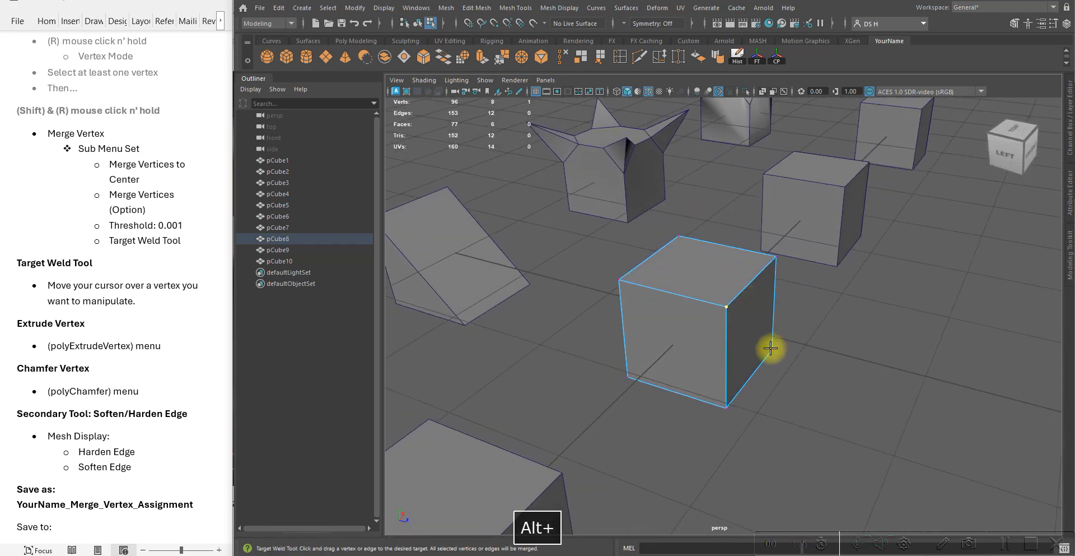
{"action": "left_click", "coordinate": [727, 306]}
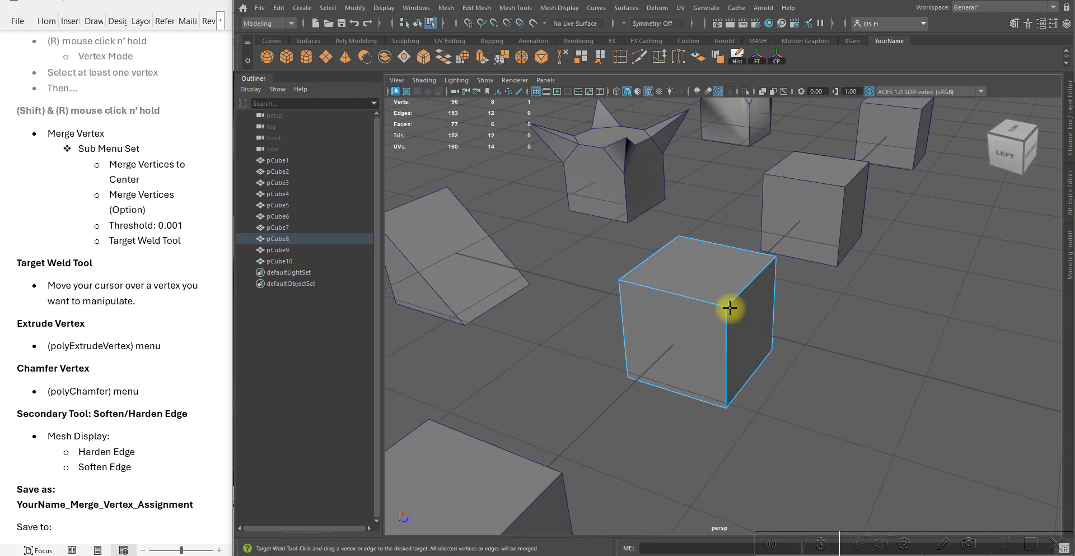
{"action": "left_click_drag", "start_coordinate": [789, 263], "coordinate": [766, 284], "text": "alt"}
{"action": "middle_click_drag", "start_coordinate": [721, 278], "coordinate": [761, 302], "text": "alt"}
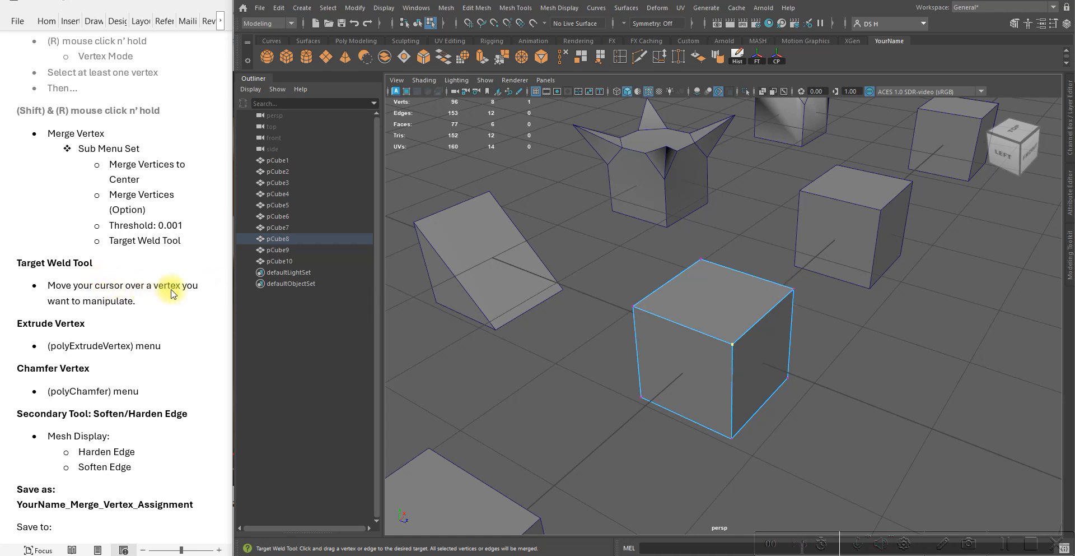
Step: Target-weld the upper end vertex of pCube8's far top edge onto the edge's opposite vertex at the back corner
{"action": "left_click", "coordinate": [795, 288]}
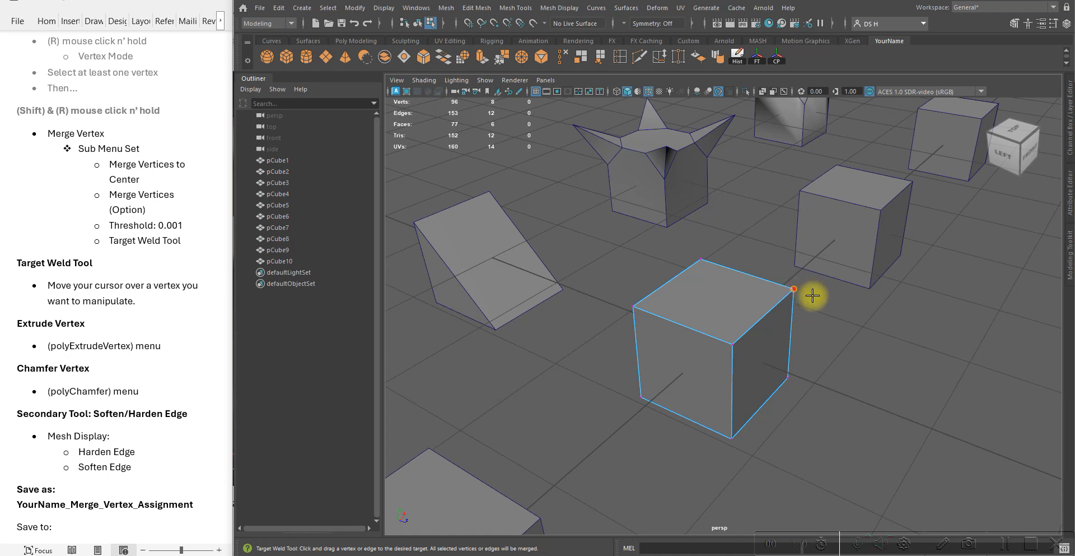
{"action": "left_click_drag", "start_coordinate": [754, 282], "coordinate": [708, 259]}
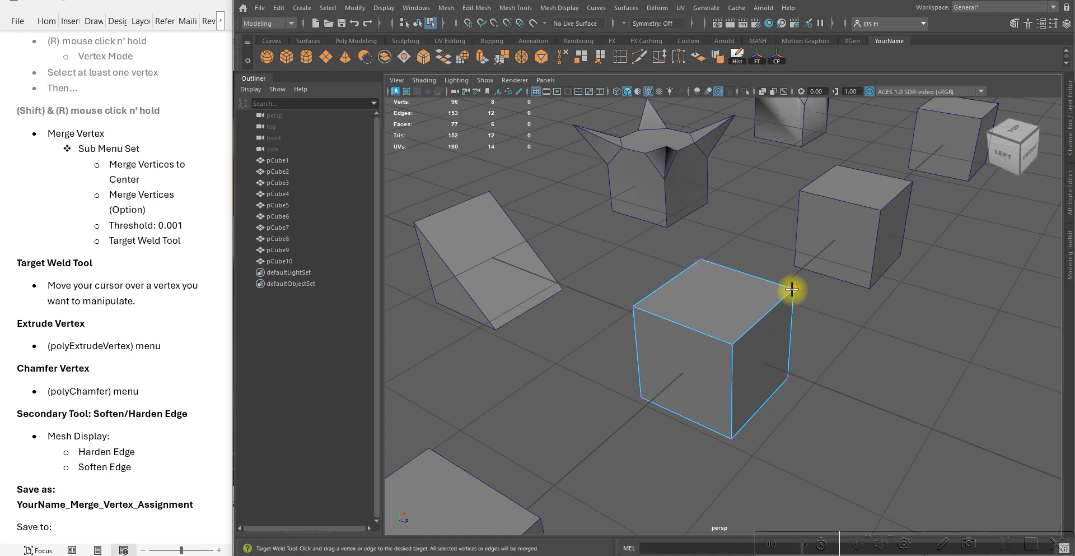
{"action": "left_click_drag", "start_coordinate": [795, 289], "coordinate": [707, 257]}
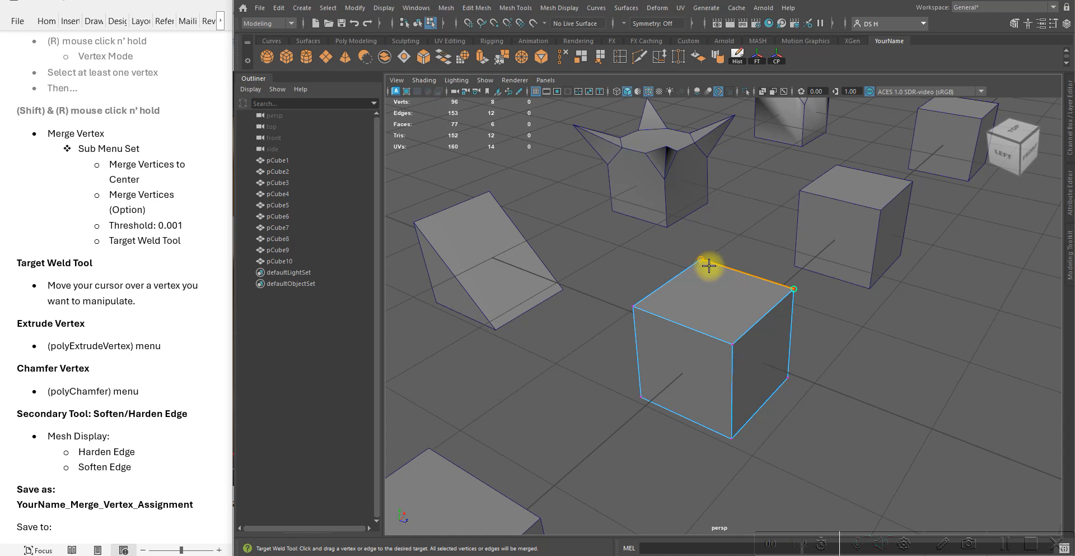
{"action": "left_click_drag", "start_coordinate": [700, 262], "coordinate": [711, 262]}
{"action": "left_click_drag", "start_coordinate": [771, 300], "coordinate": [763, 338], "text": "alt"}
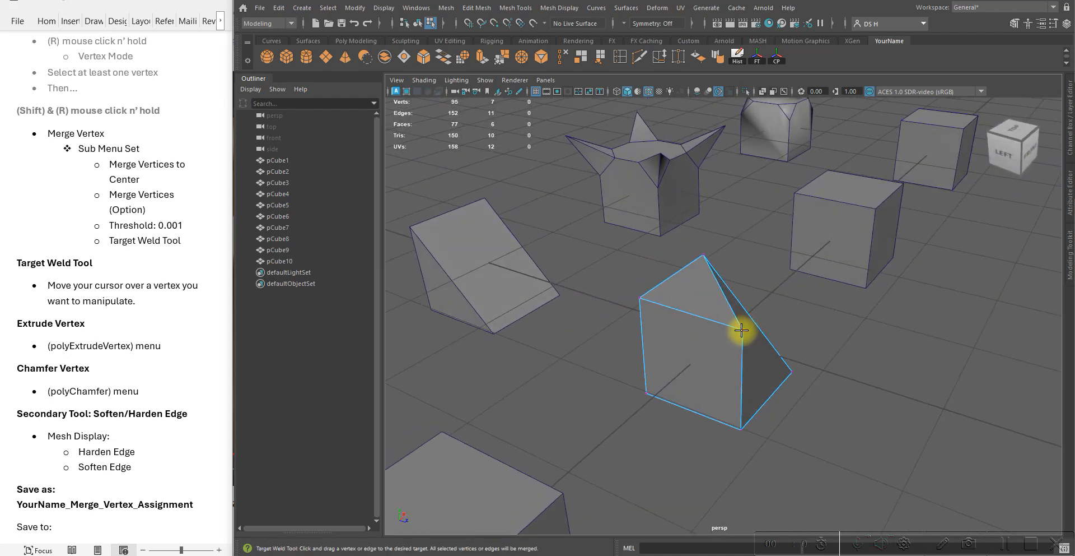
Step: Target-weld pCube8's front top-corner vertex onto the adjacent top corner to form a wedge, and return to the Move tool
{"action": "left_click_drag", "start_coordinate": [744, 331], "coordinate": [745, 331]}
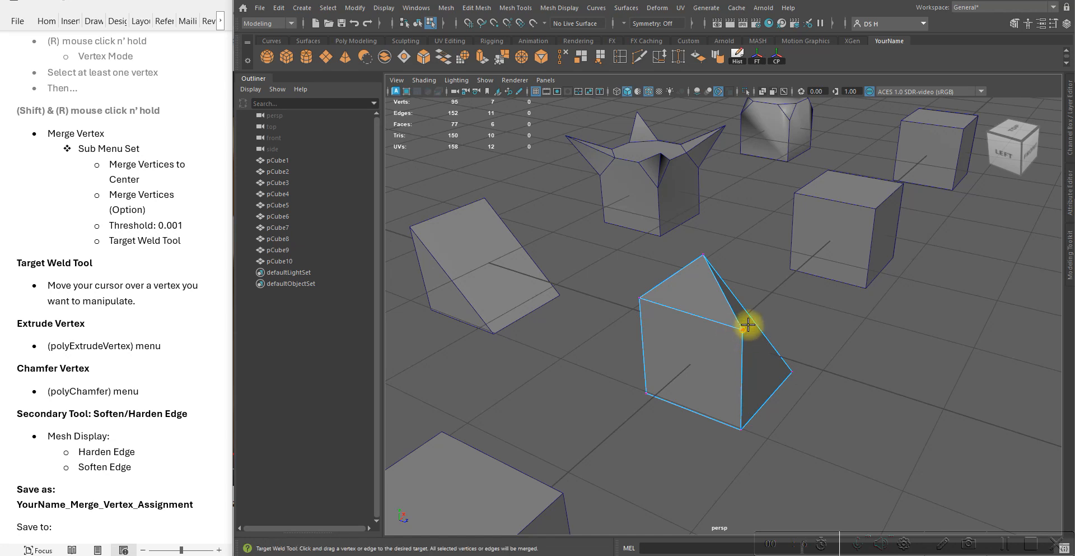
{"action": "left_click_drag", "start_coordinate": [742, 332], "coordinate": [655, 300]}
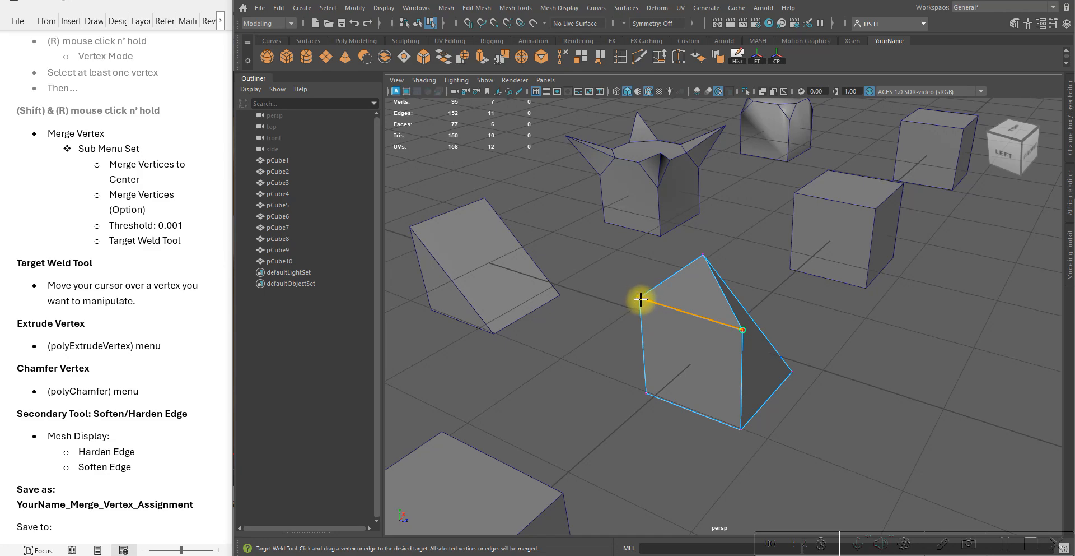
{"action": "left_click_drag", "start_coordinate": [640, 298], "coordinate": [634, 291]}
{"action": "left_click_drag", "start_coordinate": [715, 305], "coordinate": [666, 288], "text": "alt"}
{"action": "key", "text": "w"}
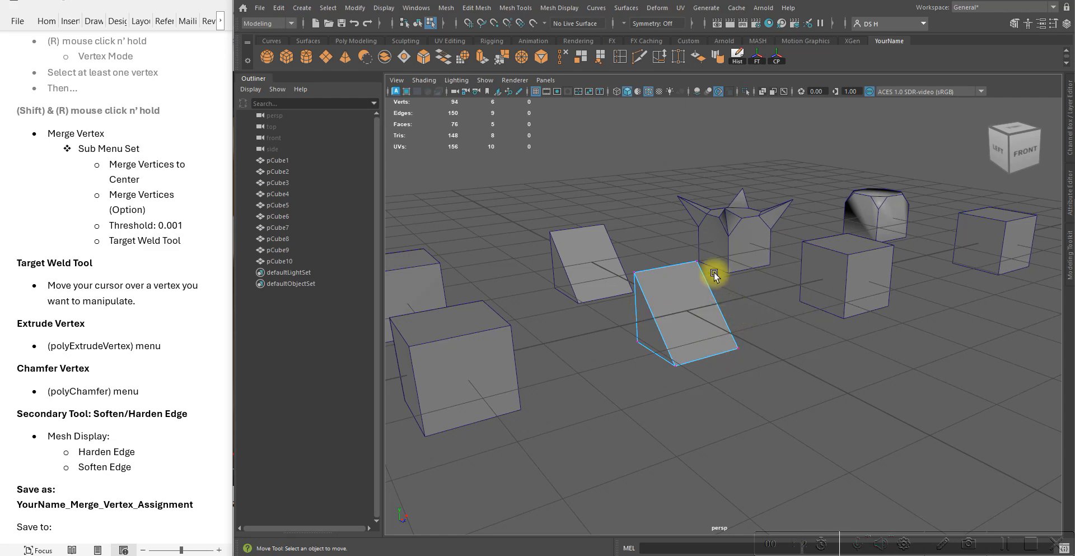
Step: Return the wedge-shaped pCube8 to Object mode and clear the selection
{"action": "middle_click_drag", "start_coordinate": [812, 247], "coordinate": [723, 295], "text": "alt"}
{"action": "left_click_drag", "start_coordinate": [723, 295], "coordinate": [670, 334], "text": "alt"}
{"action": "right_click_drag", "start_coordinate": [651, 306], "coordinate": [871, 95]}
{"action": "left_click", "coordinate": [875, 444]}
{"action": "left_click_drag", "start_coordinate": [826, 371], "coordinate": [708, 336], "text": "alt"}
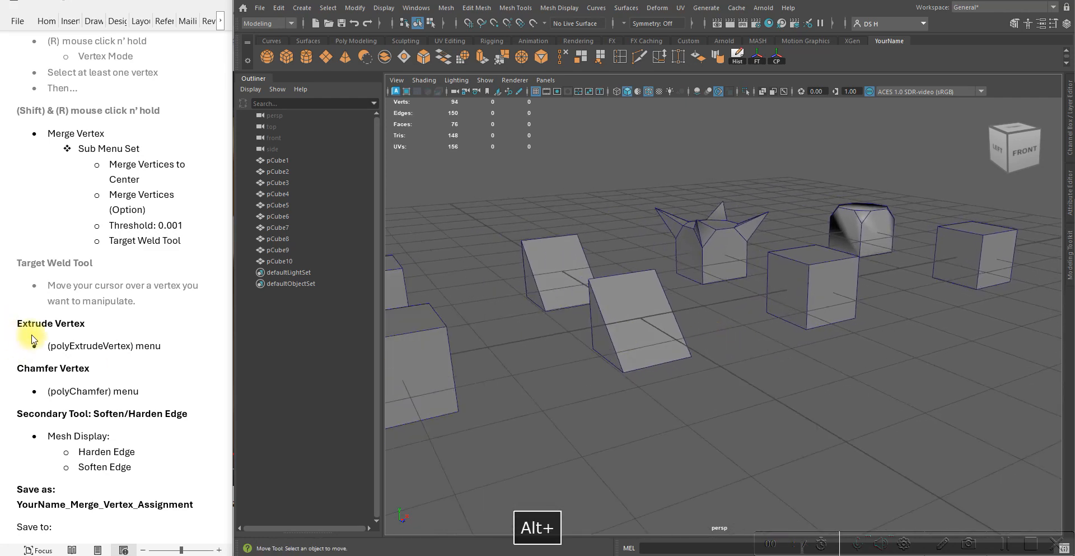
Step: Select pCube9, the plain cube in front of the spiked example, and frame it in the view
{"action": "left_click_drag", "start_coordinate": [773, 297], "coordinate": [839, 192], "text": "alt"}
{"action": "left_click", "coordinate": [653, 250]}
{"action": "right_click_drag", "start_coordinate": [840, 193], "coordinate": [715, 314], "text": "alt"}
{"action": "left_click_drag", "start_coordinate": [715, 314], "coordinate": [631, 341], "text": "alt"}
{"action": "left_click_drag", "start_coordinate": [736, 335], "coordinate": [711, 284], "text": "alt"}
{"action": "left_click", "coordinate": [756, 329]}
{"action": "key", "text": "f"}
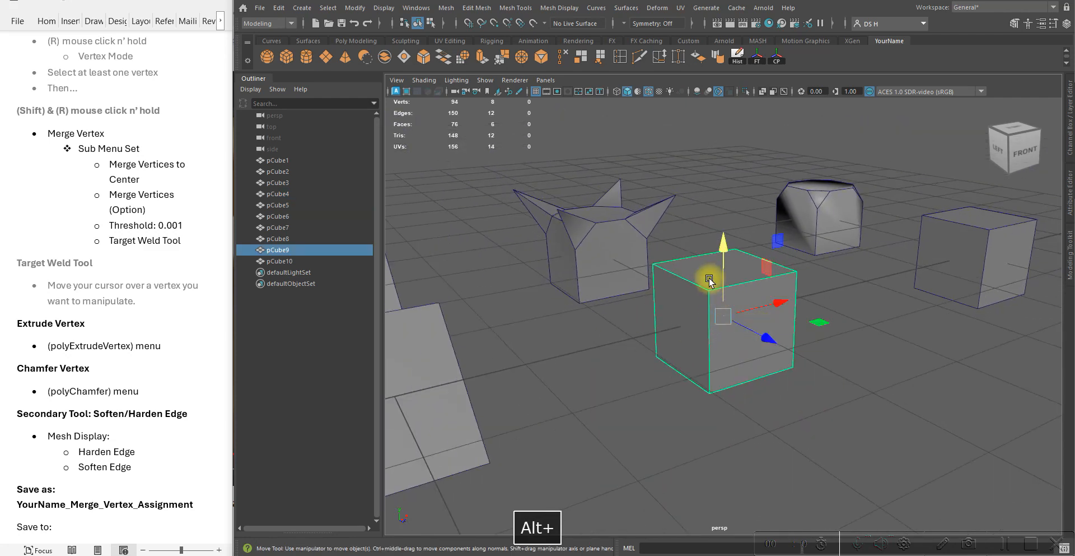
Step: Extrude the four top vertices of pCube9
{"action": "right_click", "coordinate": [716, 238]}
{"action": "right_click_drag", "start_coordinate": [551, 238], "coordinate": [551, 237]}
{"action": "left_click_drag", "start_coordinate": [650, 337], "coordinate": [751, 342], "text": "alt"}
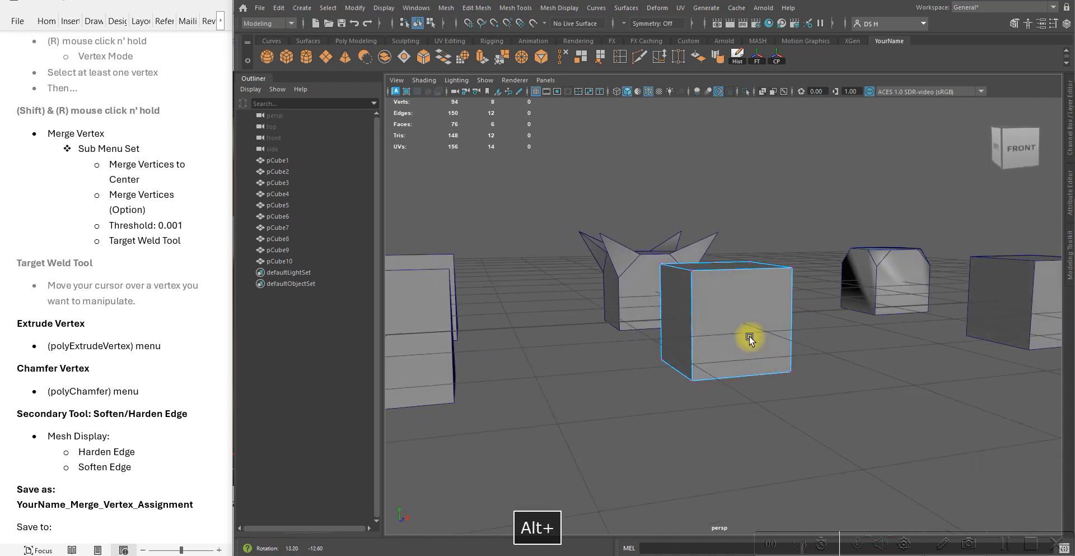
{"action": "left_click_drag", "start_coordinate": [551, 223], "coordinate": [753, 284]}
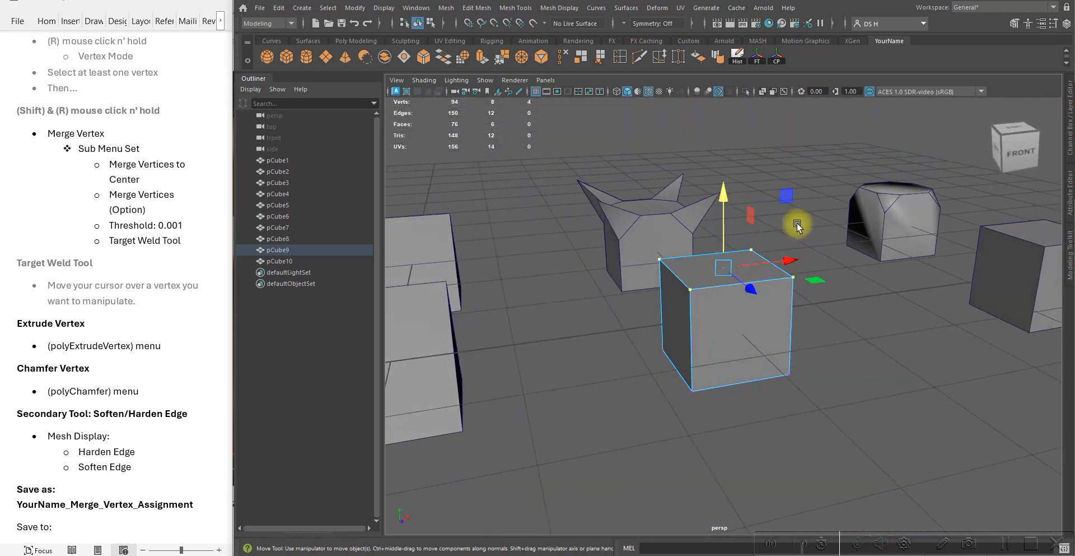
{"action": "right_click", "coordinate": [780, 142], "text": "shift"}
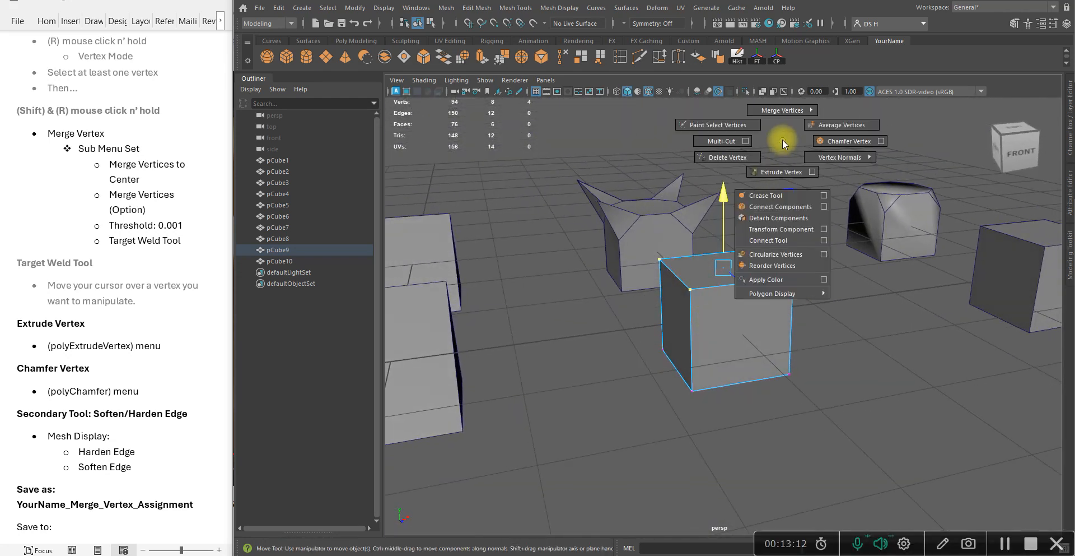
{"action": "left_click", "coordinate": [787, 172]}
Step: Set pCube9's vertex extrusion to a width of 0.22 and a length of 0.42 to resemble the spiked example
{"action": "left_click_drag", "start_coordinate": [799, 242], "coordinate": [822, 331], "text": "alt"}
{"action": "middle_click_drag", "start_coordinate": [761, 270], "coordinate": [786, 258], "text": "alt"}
{"action": "left_click_drag", "start_coordinate": [459, 124], "coordinate": [492, 218]}
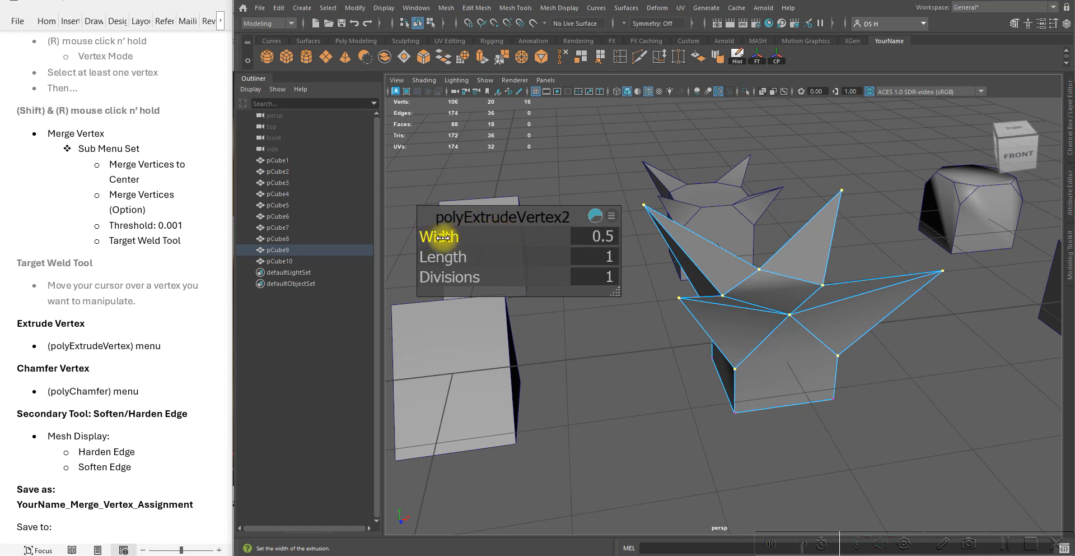
{"action": "left_click_drag", "start_coordinate": [445, 238], "coordinate": [402, 256], "text": "ctrl"}
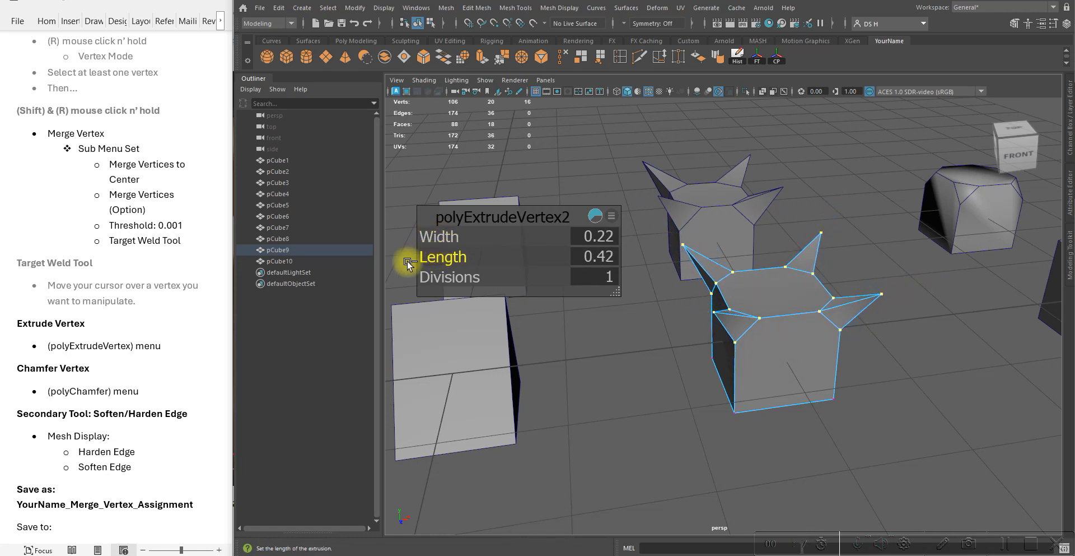
Step: Return the spiked pCube9 to Object mode and clear the selection
{"action": "left_click_drag", "start_coordinate": [568, 257], "coordinate": [506, 352], "text": "alt"}
{"action": "right_click_drag", "start_coordinate": [510, 238], "coordinate": [726, 111]}
{"action": "left_click", "coordinate": [622, 356]}
Step: Examine the chamfered example pCube5 from several sides, focusing on its cut top corners
{"action": "left_click_drag", "start_coordinate": [610, 355], "coordinate": [720, 314], "text": "alt"}
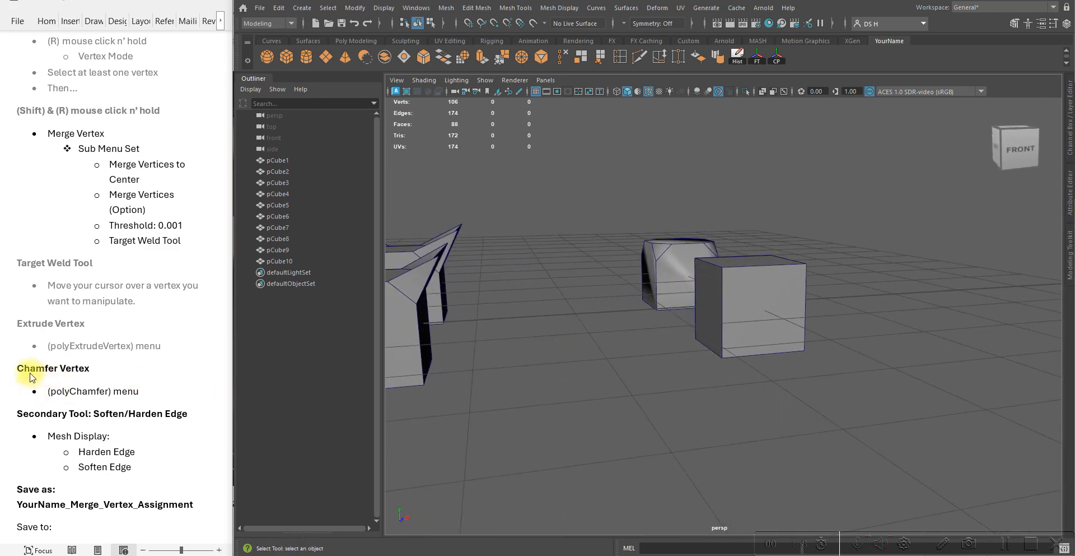
{"action": "left_click_drag", "start_coordinate": [800, 335], "coordinate": [710, 269], "text": "alt"}
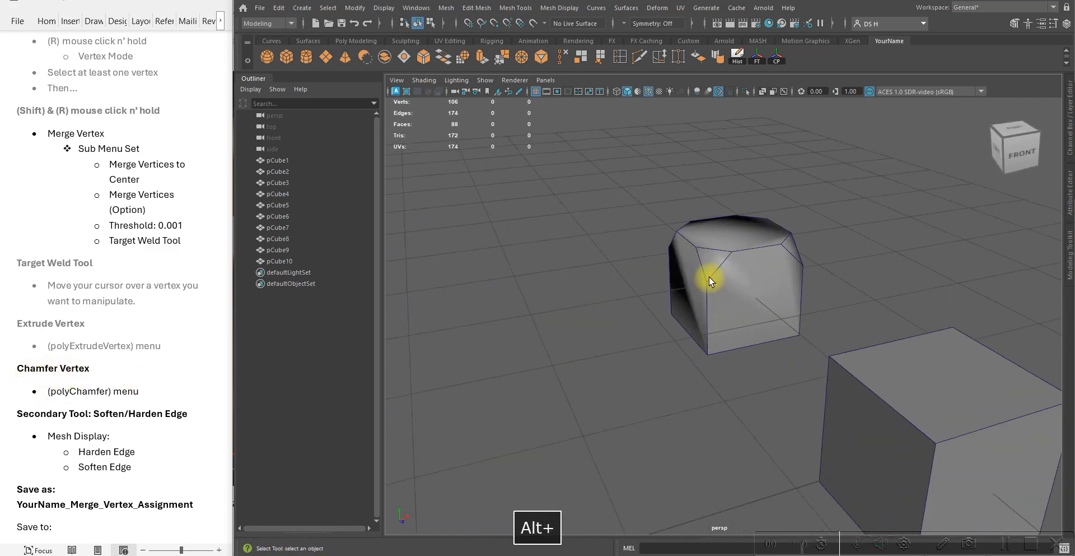
{"action": "left_click", "coordinate": [712, 275]}
{"action": "key", "text": "f"}
{"action": "left_click_drag", "start_coordinate": [745, 308], "coordinate": [713, 303], "text": "alt"}
{"action": "right_click_drag", "start_coordinate": [713, 303], "coordinate": [616, 313], "text": "alt"}
{"action": "left_click_drag", "start_coordinate": [616, 313], "coordinate": [831, 303], "text": "alt"}
{"action": "right_click_drag", "start_coordinate": [831, 303], "coordinate": [782, 308], "text": "alt"}
{"action": "left_click_drag", "start_coordinate": [783, 307], "coordinate": [726, 218], "text": "alt"}
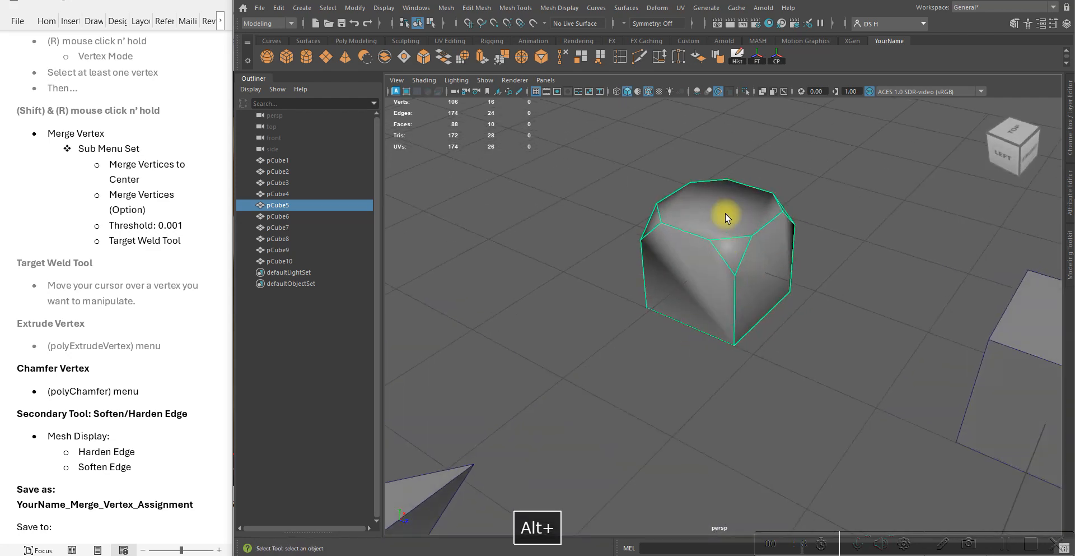
{"action": "left_click_drag", "start_coordinate": [889, 343], "coordinate": [874, 328], "text": "alt"}
{"action": "right_click_drag", "start_coordinate": [874, 328], "coordinate": [851, 332], "text": "alt"}
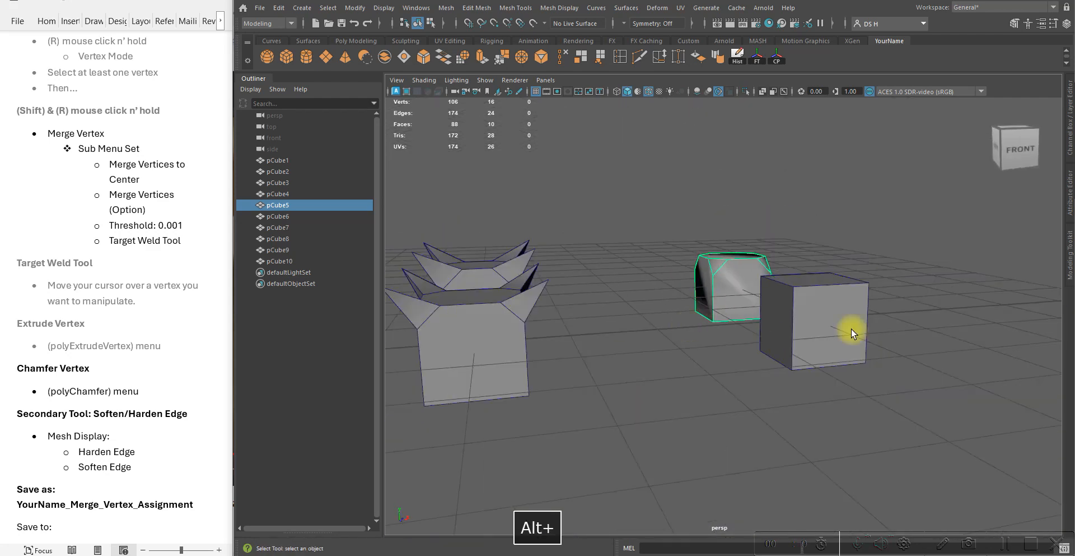
Step: Chamfer the four top vertices of pCube10, the plain cube in front of the chamfered example
{"action": "left_click_drag", "start_coordinate": [852, 331], "coordinate": [883, 348], "text": "alt"}
{"action": "left_click", "coordinate": [979, 345]}
{"action": "left_click", "coordinate": [843, 320]}
{"action": "middle_click_drag", "start_coordinate": [836, 307], "coordinate": [791, 286], "text": "alt"}
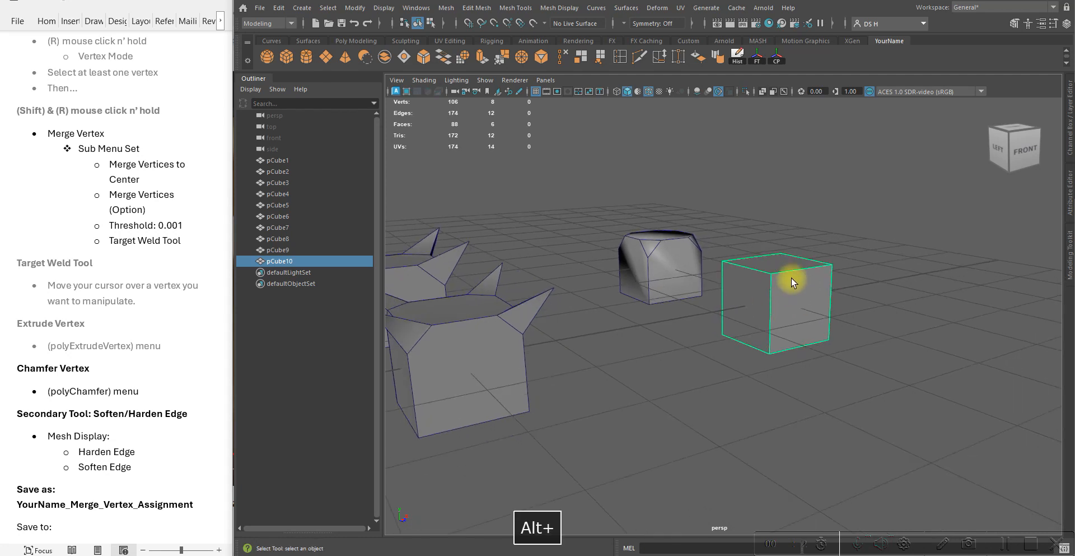
{"action": "right_click_drag", "start_coordinate": [792, 279], "coordinate": [748, 240]}
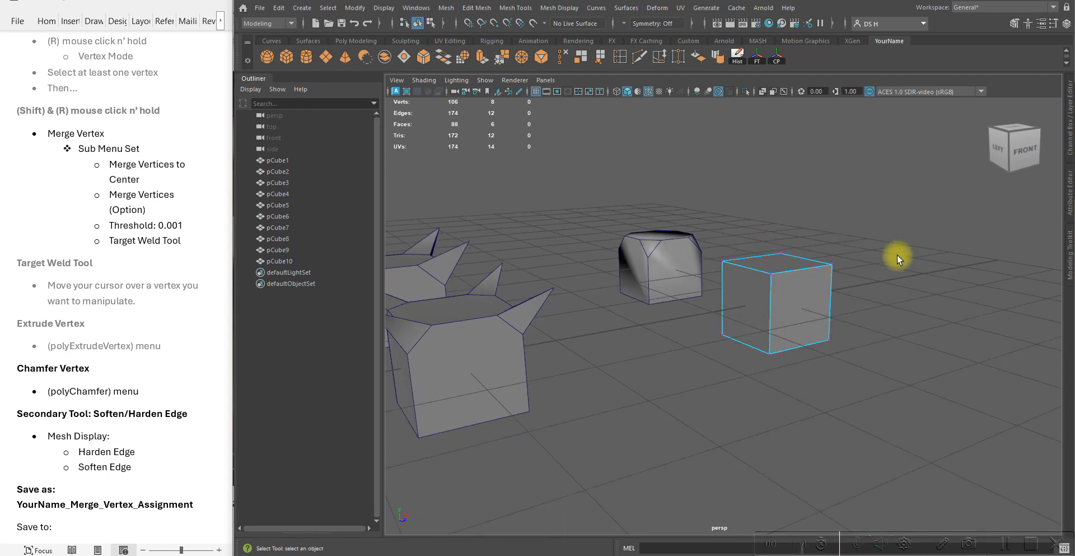
{"action": "left_click_drag", "start_coordinate": [818, 279], "coordinate": [747, 247], "text": "alt"}
{"action": "mouse_move", "coordinate": [510, 179]}
{"action": "left_mouse_down"}
{"action": "mouse_move", "coordinate": [879, 250]}
{"action": "mouse_move", "coordinate": [829, 291]}
{"action": "mouse_move", "coordinate": [677, 302]}
{"action": "mouse_move", "coordinate": [823, 298]}
{"action": "mouse_move", "coordinate": [848, 281]}
{"action": "left_mouse_up"}
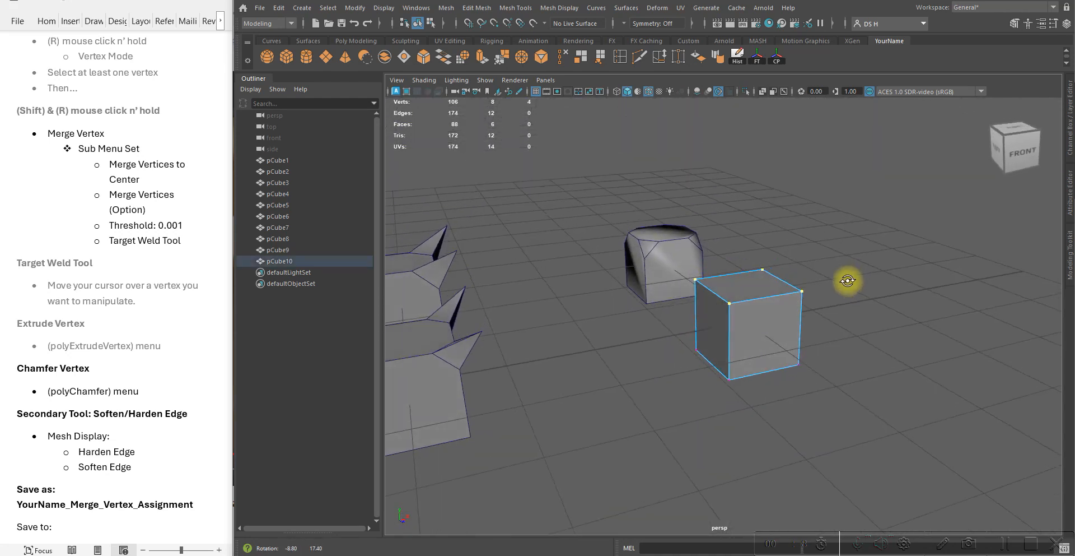
{"action": "right_click", "coordinate": [792, 187], "text": "shift"}
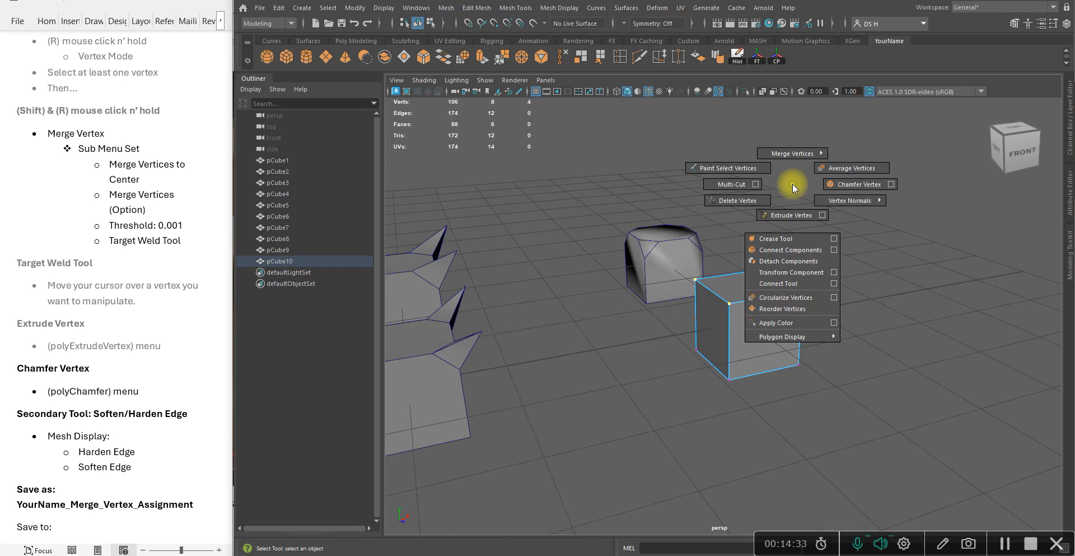
{"action": "left_click", "coordinate": [845, 183]}
Step: Set the chamfer width on pCube10's top corners to 0.3
{"action": "left_click_drag", "start_coordinate": [838, 187], "coordinate": [807, 193], "text": "alt"}
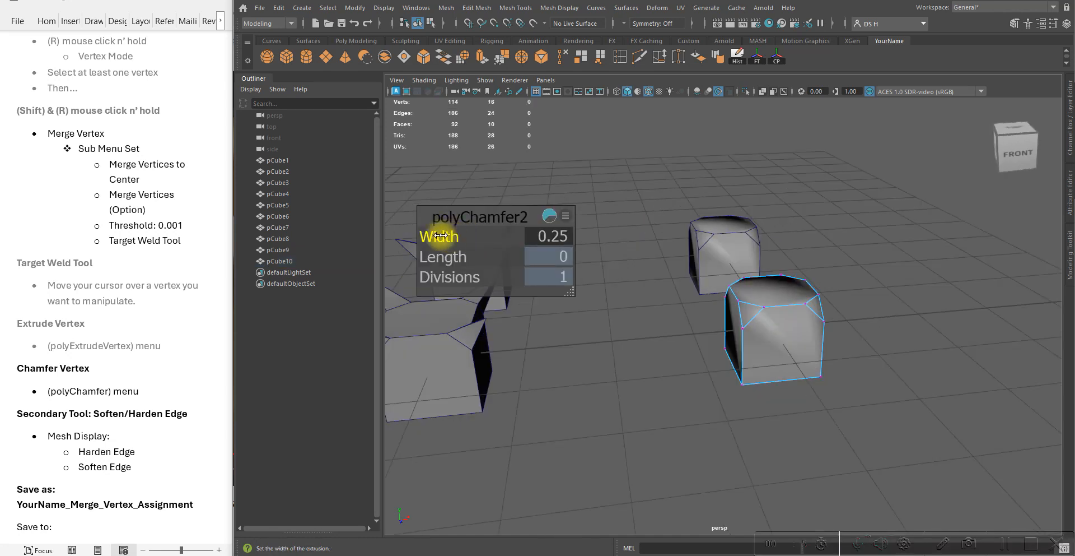
{"action": "mouse_move", "coordinate": [442, 236]}
{"action": "left_mouse_down", "text": "ctrl"}
{"action": "mouse_move", "coordinate": [470, 238]}
{"action": "mouse_move", "coordinate": [433, 235]}
{"action": "mouse_move", "coordinate": [474, 238]}
{"action": "mouse_move", "coordinate": [446, 232]}
{"action": "left_mouse_up", "text": "ctrl"}
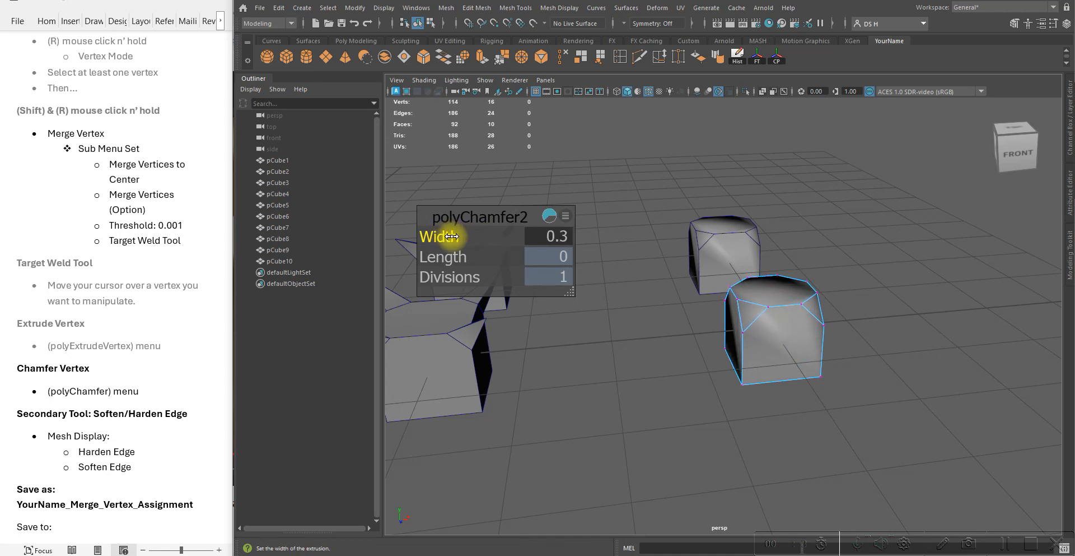
{"action": "left_click_drag", "start_coordinate": [712, 395], "coordinate": [744, 377], "text": "alt"}
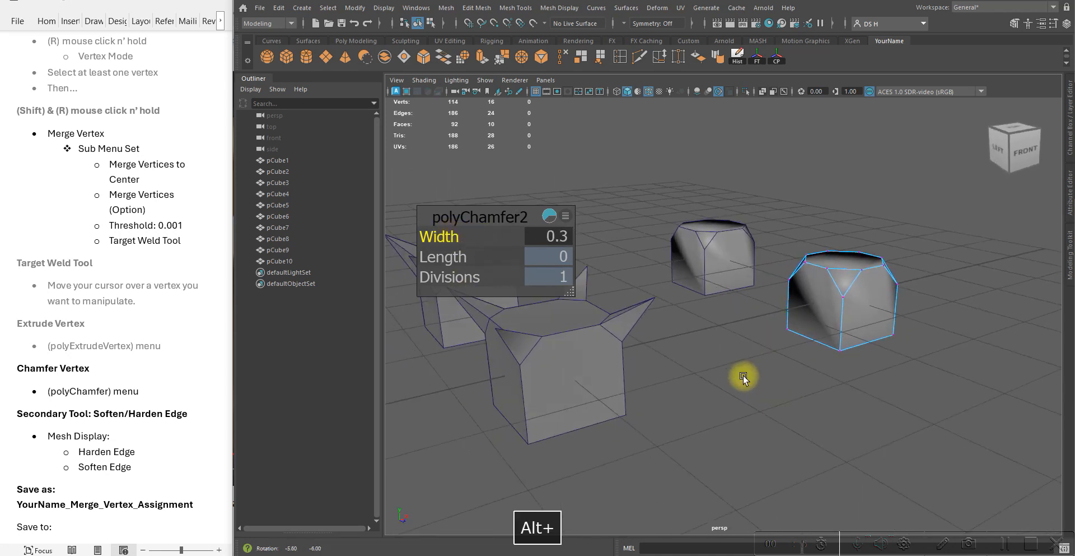
Step: Return pCube10 to Object mode, clear the selection, and bring the Soften/Harden Edge section of the notes into view
{"action": "right_click_drag", "start_coordinate": [854, 238], "coordinate": [998, 66]}
{"action": "left_click", "coordinate": [941, 232]}
{"action": "scroll", "coordinate": [873, 255], "scroll_direction": "down", "scroll_amount": 3}
{"action": "left_click_drag", "start_coordinate": [855, 287], "coordinate": [627, 314], "text": "alt"}
{"action": "scroll", "coordinate": [147, 370], "scroll_direction": "down", "scroll_amount": 3}
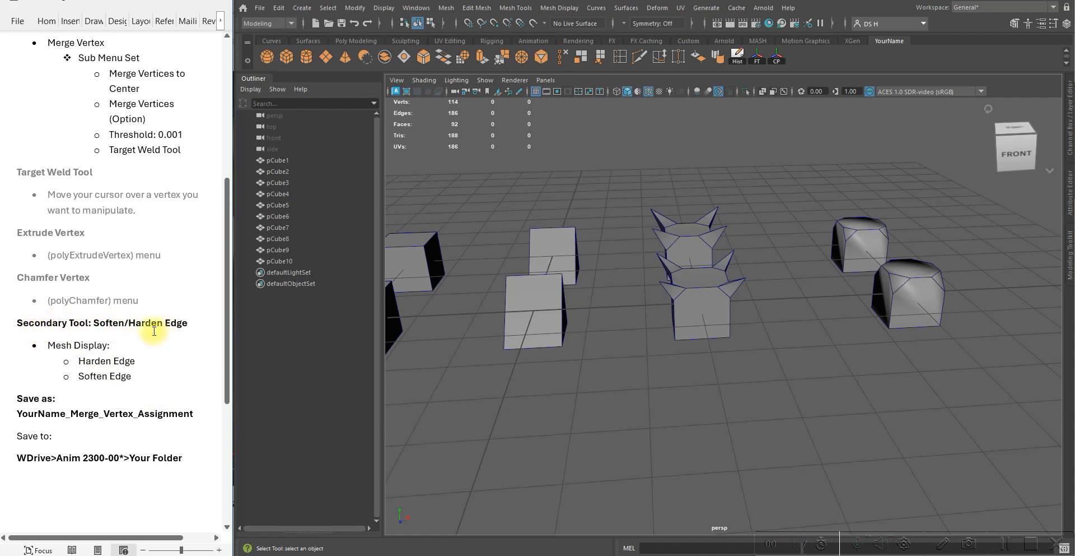
Step: Compare the surface shading of the chamfered cubes with that of the spiked cubes from several angles
{"action": "left_click_drag", "start_coordinate": [717, 336], "coordinate": [744, 294], "text": "alt"}
{"action": "middle_click_drag", "start_coordinate": [744, 293], "coordinate": [657, 290], "text": "alt"}
{"action": "right_click_drag", "start_coordinate": [657, 290], "coordinate": [772, 294], "text": "alt"}
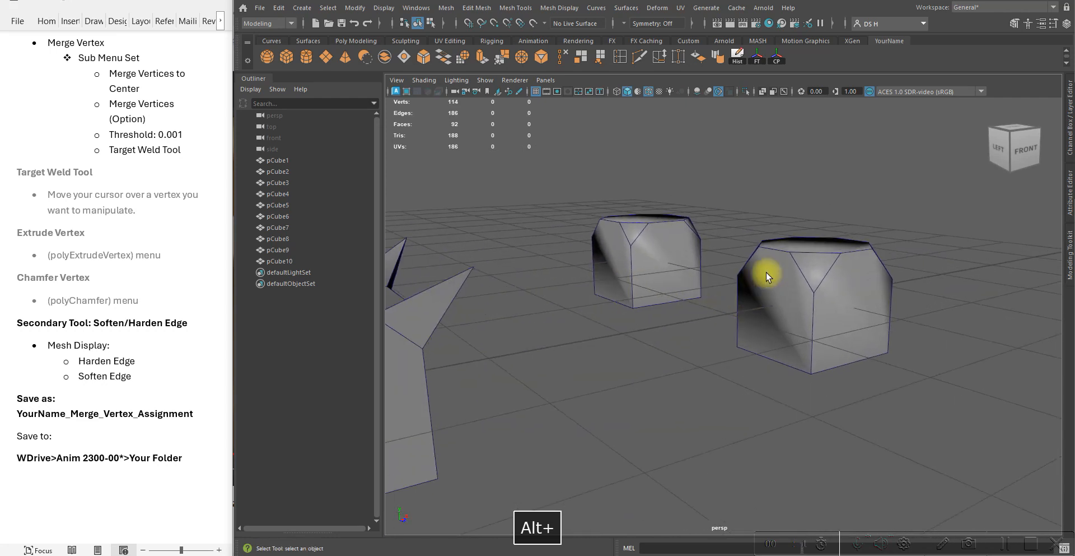
{"action": "left_click_drag", "start_coordinate": [678, 352], "coordinate": [698, 357], "text": "alt"}
{"action": "right_click_drag", "start_coordinate": [699, 356], "coordinate": [638, 347], "text": "alt"}
{"action": "middle_click_drag", "start_coordinate": [639, 347], "coordinate": [717, 332], "text": "alt"}
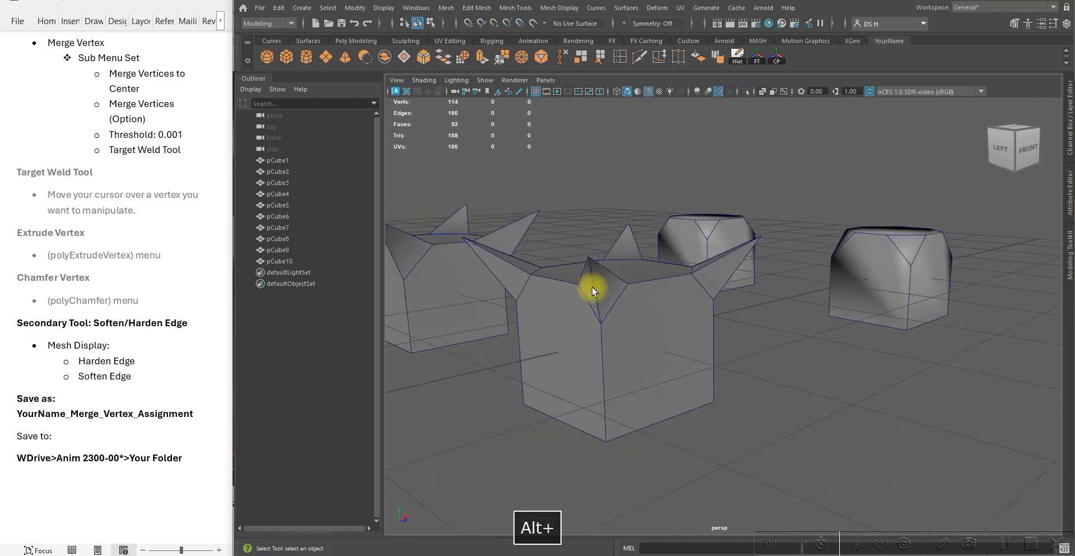
{"action": "left_click_drag", "start_coordinate": [604, 276], "coordinate": [679, 252], "text": "alt"}
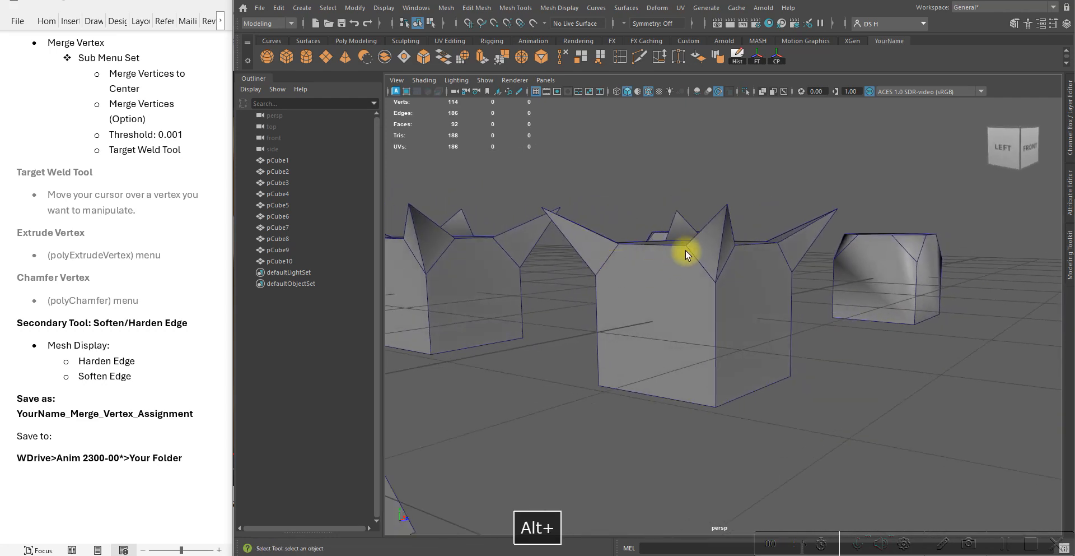
{"action": "left_click_drag", "start_coordinate": [426, 221], "coordinate": [471, 240], "text": "alt"}
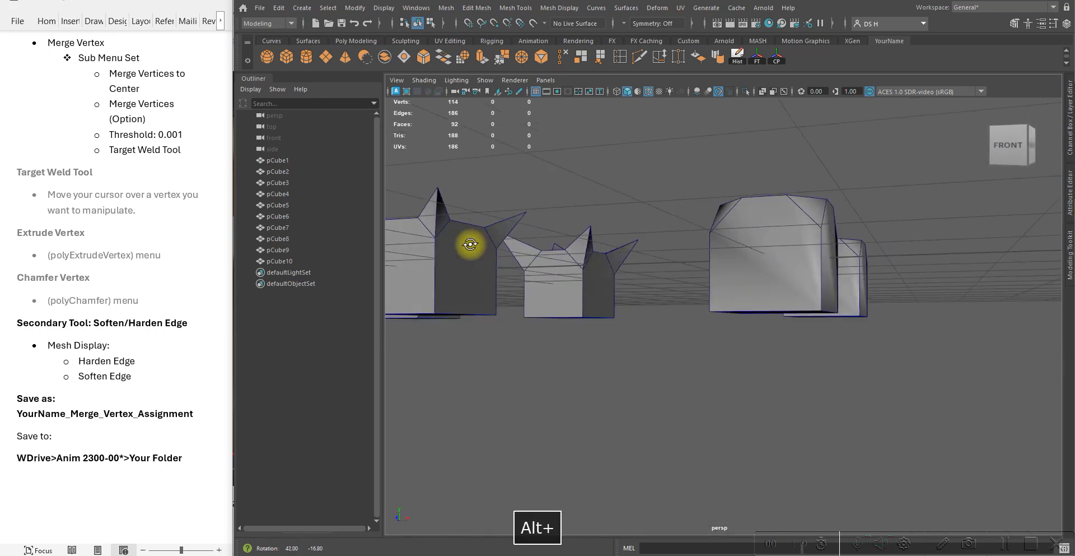
{"action": "left_click_drag", "start_coordinate": [579, 270], "coordinate": [871, 297], "text": "alt"}
{"action": "right_click_drag", "start_coordinate": [871, 297], "coordinate": [859, 292], "text": "alt"}
{"action": "middle_click_drag", "start_coordinate": [859, 291], "coordinate": [806, 294], "text": "alt"}
{"action": "right_click_drag", "start_coordinate": [807, 294], "coordinate": [868, 308], "text": "alt"}
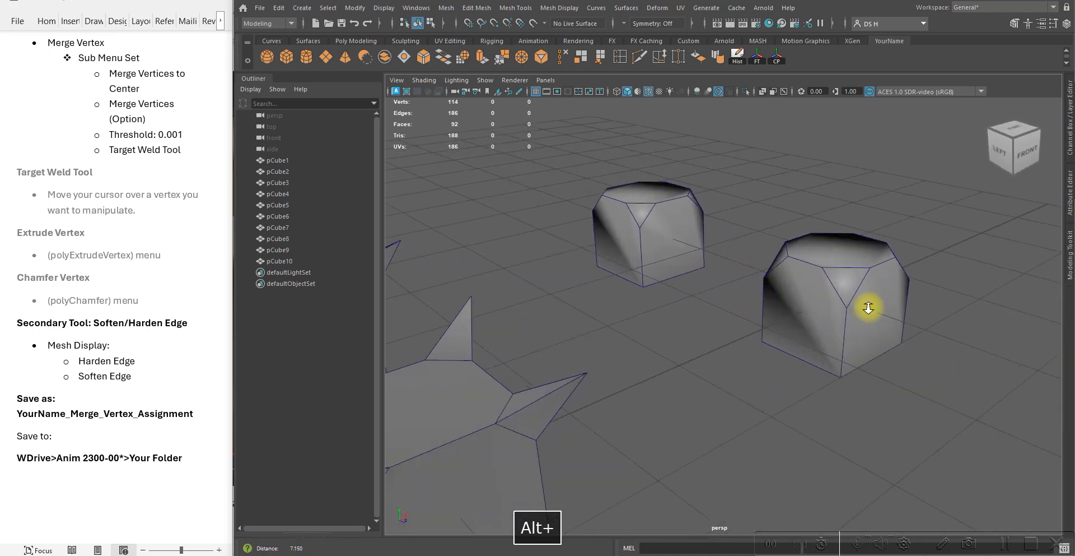
{"action": "middle_click_drag", "start_coordinate": [869, 308], "coordinate": [723, 291], "text": "alt"}
Step: Select the chamfered pCube10 and examine the shading across its top, sides and cut corners
{"action": "left_click", "coordinate": [723, 290]}
{"action": "right_click_drag", "start_coordinate": [723, 291], "coordinate": [783, 386], "text": "alt"}
{"action": "left_click_drag", "start_coordinate": [795, 359], "coordinate": [824, 349], "text": "alt"}
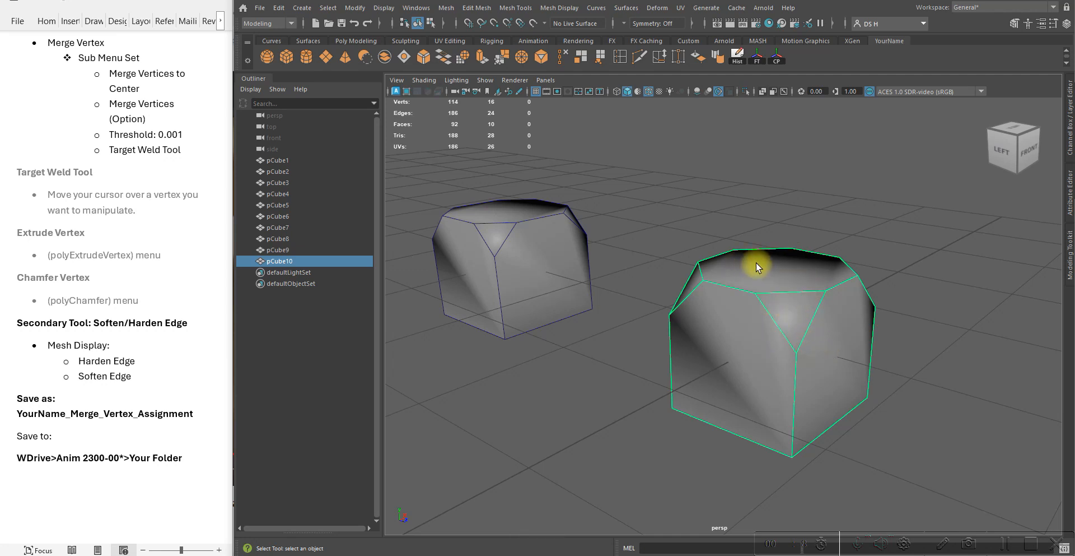
{"action": "left_click_drag", "start_coordinate": [744, 307], "coordinate": [713, 313], "text": "alt"}
{"action": "right_click_drag", "start_coordinate": [713, 314], "coordinate": [808, 320], "text": "alt"}
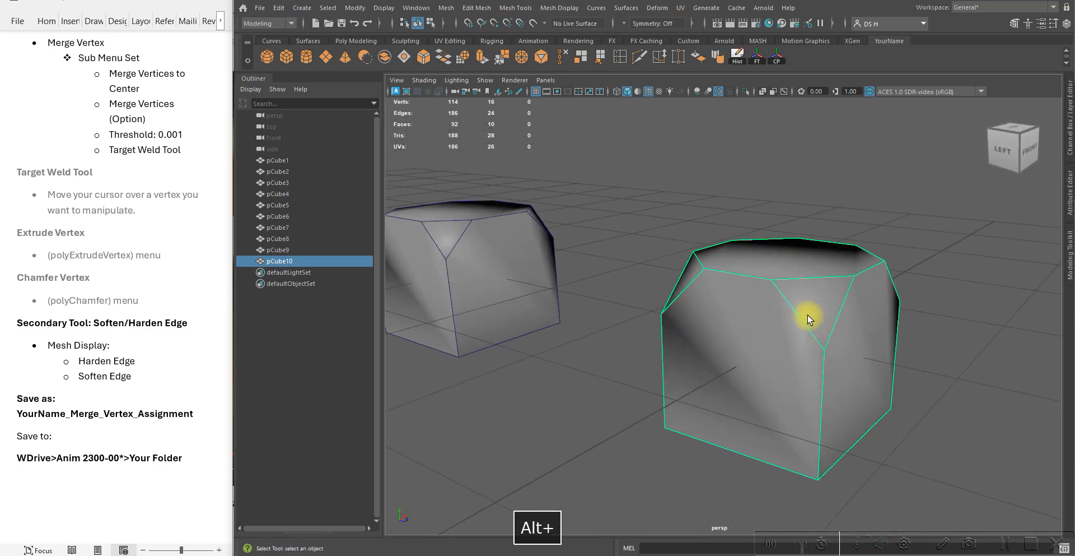
{"action": "left_click_drag", "start_coordinate": [799, 351], "coordinate": [741, 338], "text": "alt"}
{"action": "right_click_drag", "start_coordinate": [762, 348], "coordinate": [677, 341], "text": "alt"}
{"action": "left_click_drag", "start_coordinate": [762, 325], "coordinate": [706, 302], "text": "alt"}
{"action": "right_click_drag", "start_coordinate": [817, 329], "coordinate": [790, 314], "text": "alt"}
{"action": "middle_click_drag", "start_coordinate": [791, 311], "coordinate": [880, 287], "text": "alt"}
{"action": "left_click_drag", "start_coordinate": [785, 312], "coordinate": [834, 323], "text": "alt"}
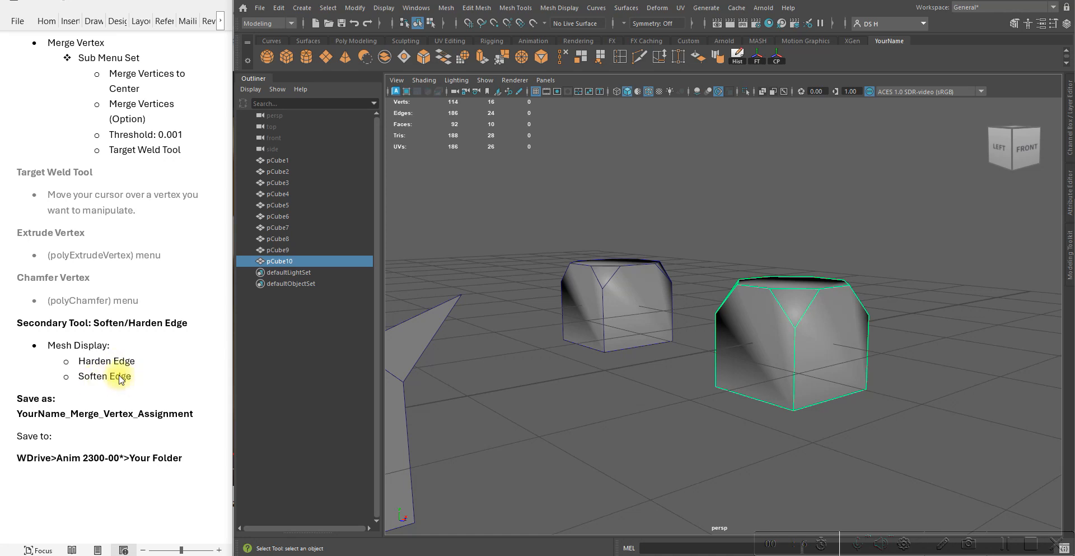
{"action": "right_click_drag", "start_coordinate": [837, 331], "coordinate": [714, 330], "text": "alt"}
{"action": "middle_click_drag", "start_coordinate": [707, 334], "coordinate": [766, 321], "text": "alt"}
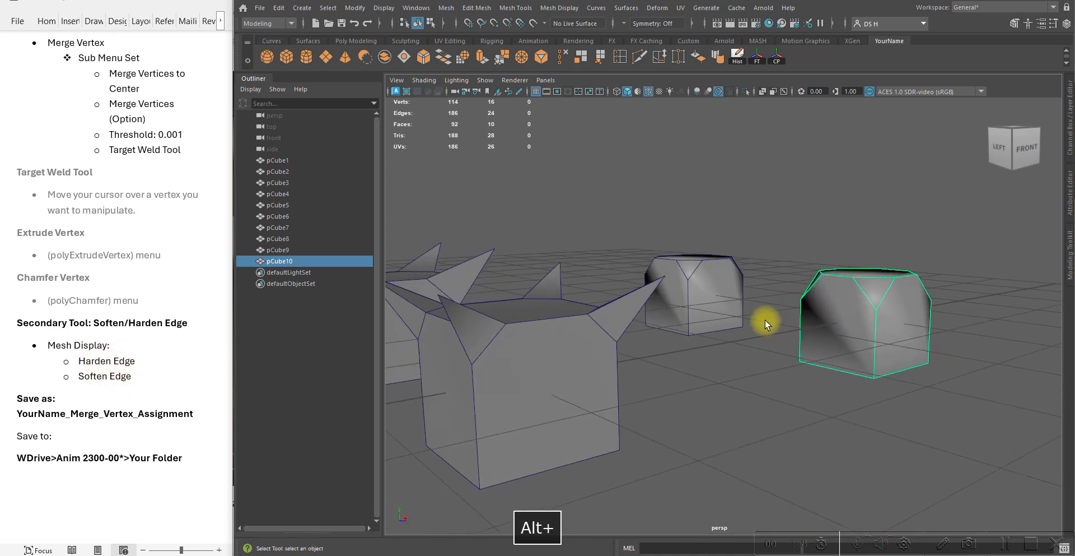
{"action": "left_click_drag", "start_coordinate": [768, 321], "coordinate": [776, 325], "text": "alt"}
{"action": "left_click_drag", "start_coordinate": [867, 336], "coordinate": [842, 351], "text": "alt"}
{"action": "right_click_drag", "start_coordinate": [842, 351], "coordinate": [691, 332], "text": "alt"}
{"action": "middle_click_drag", "start_coordinate": [687, 332], "coordinate": [523, 353], "text": "alt"}
{"action": "right_click_drag", "start_coordinate": [524, 353], "coordinate": [651, 359], "text": "alt"}
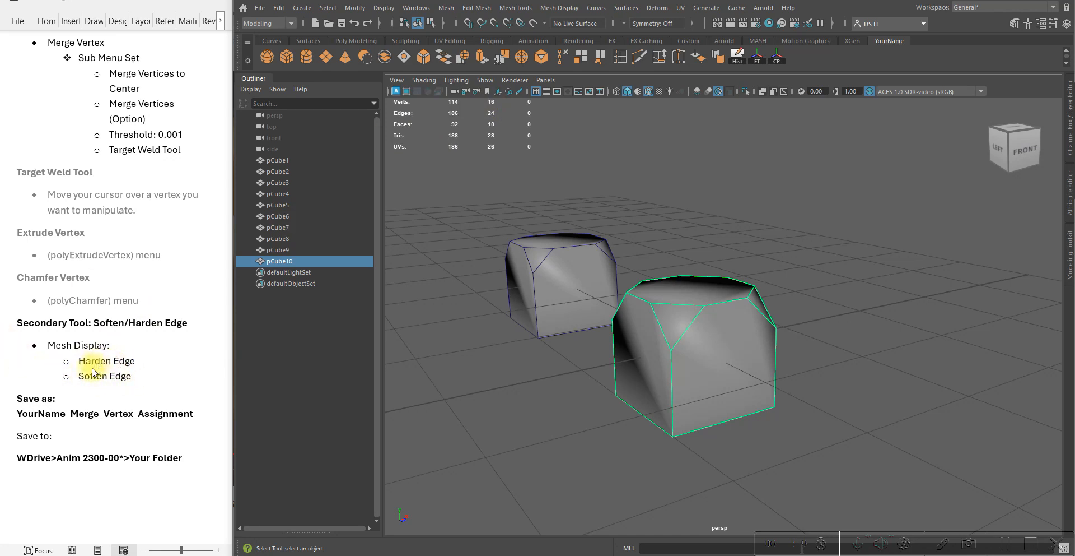
{"action": "left_click_drag", "start_coordinate": [693, 329], "coordinate": [515, 279], "text": "alt"}
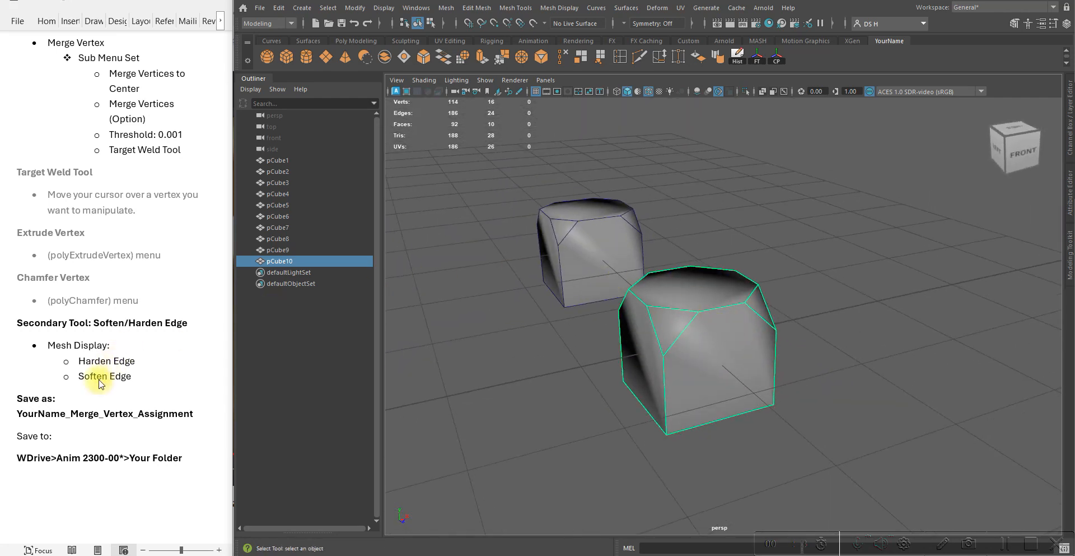
{"action": "middle_click_drag", "start_coordinate": [637, 319], "coordinate": [595, 316], "text": "alt"}
{"action": "right_click_drag", "start_coordinate": [701, 283], "coordinate": [693, 264], "text": "alt"}
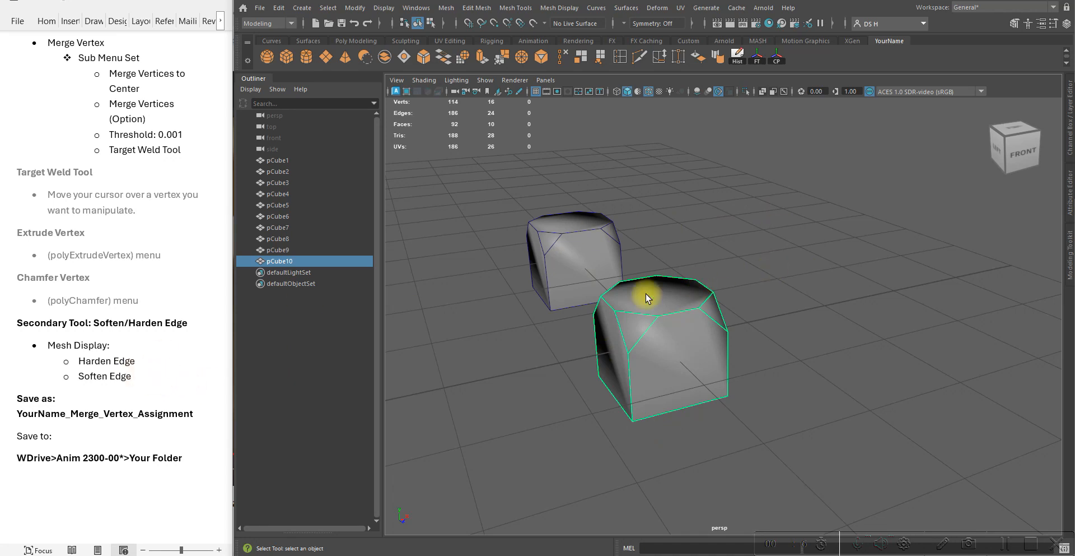
Step: Harden all edges of the selected chamfered pCube10 and clear the selection
{"action": "left_click", "coordinate": [559, 8]}
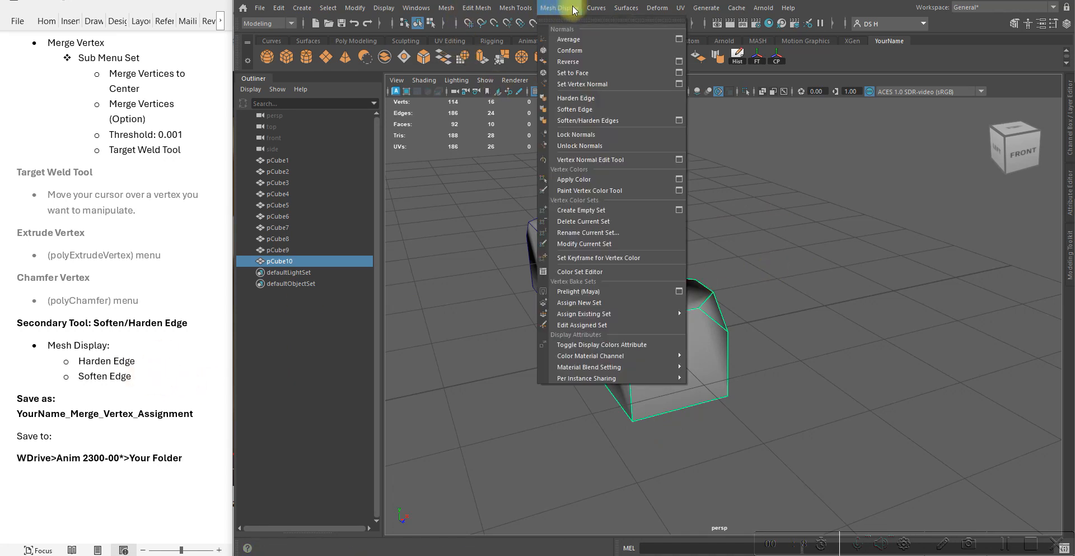
{"action": "left_click", "coordinate": [585, 102]}
{"action": "left_click", "coordinate": [878, 276]}
{"action": "left_click_drag", "start_coordinate": [744, 308], "coordinate": [754, 252], "text": "alt"}
Step: Select the spiked pCube9 in front and soften all of its edges
{"action": "left_click", "coordinate": [845, 238]}
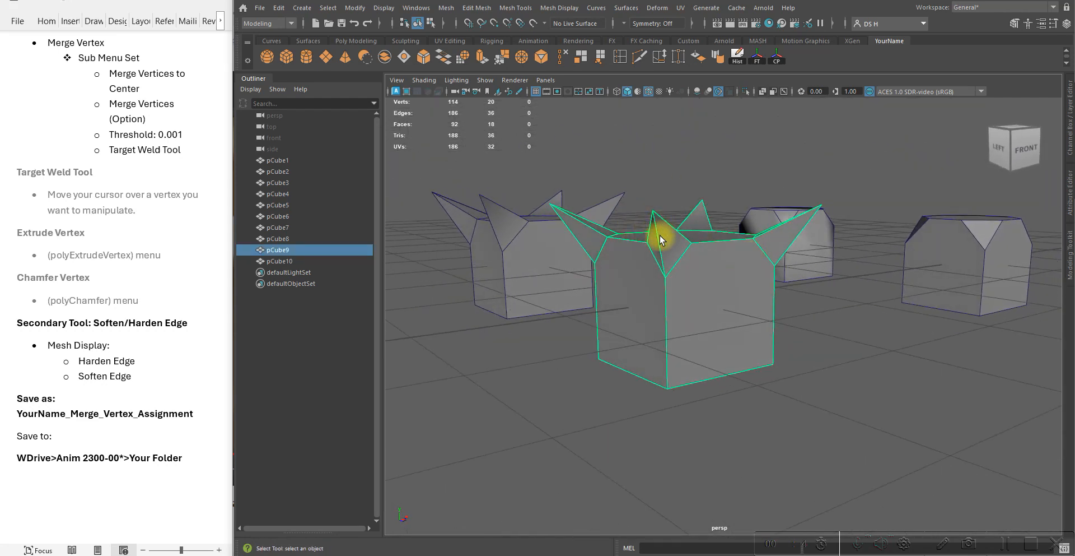
{"action": "left_click", "coordinate": [691, 188]}
{"action": "left_click", "coordinate": [680, 240]}
{"action": "left_click", "coordinate": [570, 10]}
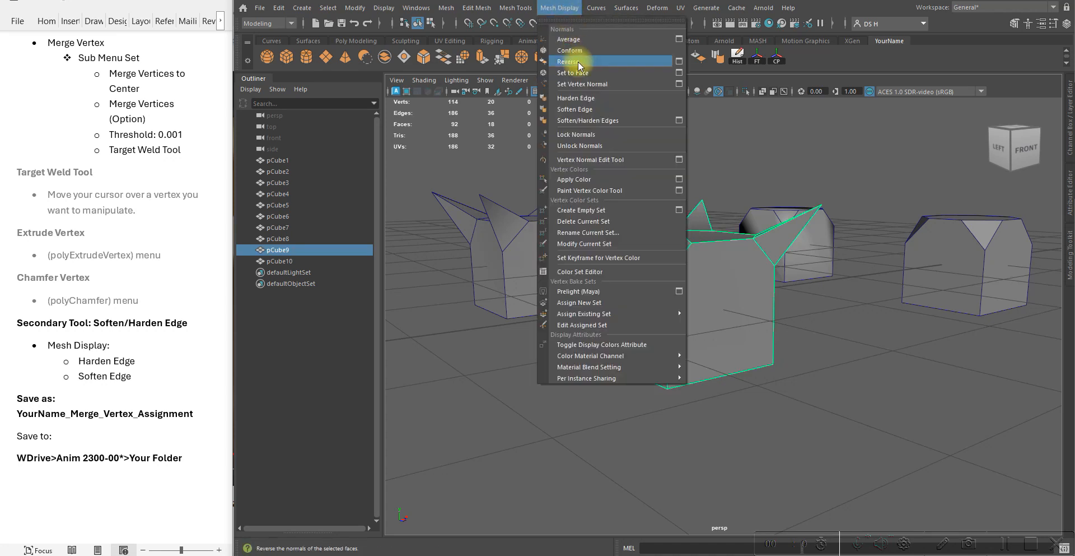
{"action": "left_click", "coordinate": [585, 109]}
Step: Inspect the shading of the softened pCube9 from several sides and select the cube again
{"action": "mouse_move", "coordinate": [822, 266]}
{"action": "left_mouse_down", "text": "alt"}
{"action": "mouse_move", "coordinate": [840, 276]}
{"action": "mouse_move", "coordinate": [808, 254]}
{"action": "mouse_move", "coordinate": [851, 257]}
{"action": "mouse_move", "coordinate": [771, 257]}
{"action": "left_mouse_up", "text": "alt"}
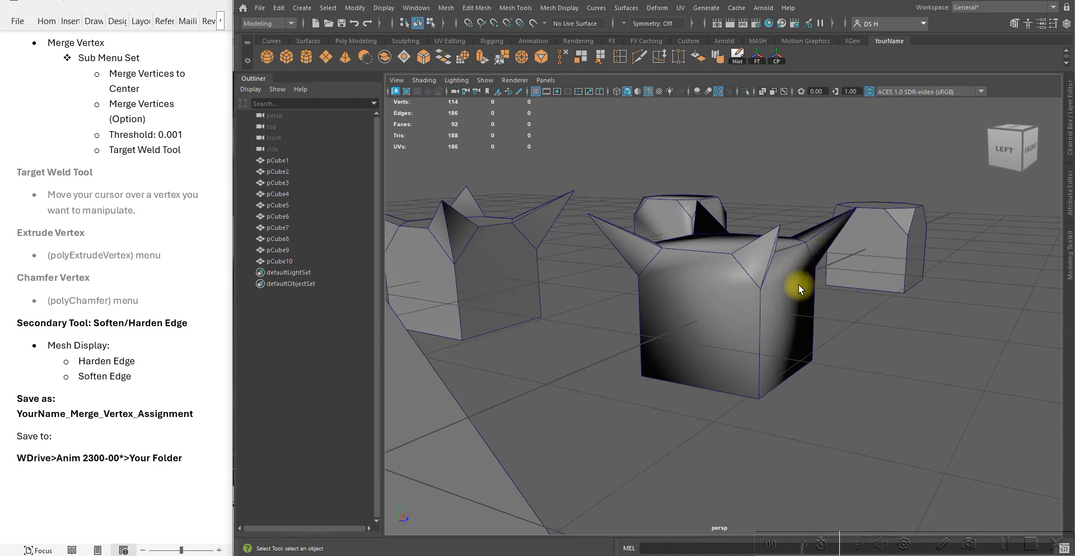
{"action": "left_click_drag", "start_coordinate": [710, 284], "coordinate": [809, 329], "text": "alt"}
{"action": "left_click_drag", "start_coordinate": [733, 351], "coordinate": [711, 326], "text": "alt"}
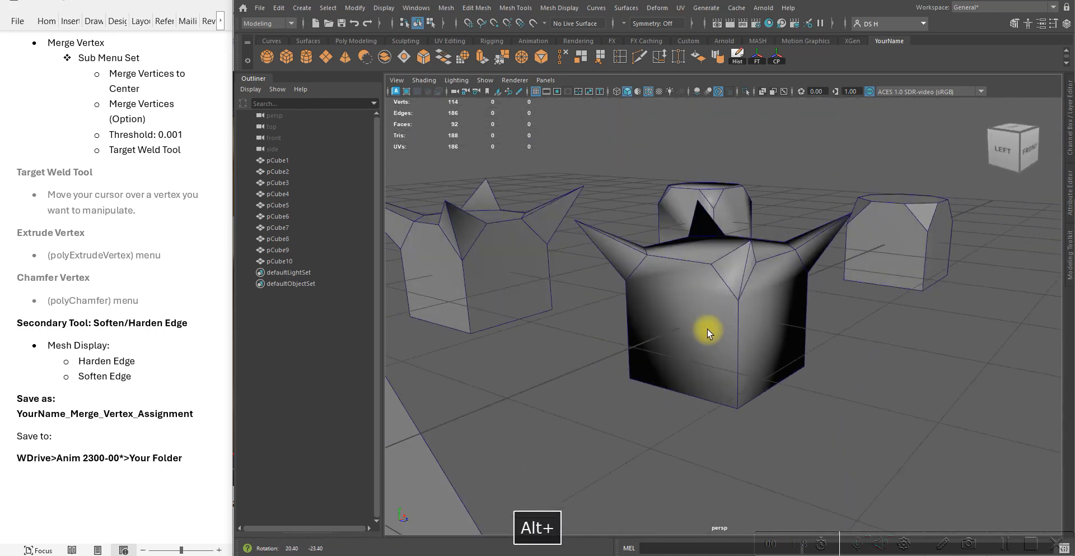
{"action": "left_click", "coordinate": [709, 324]}
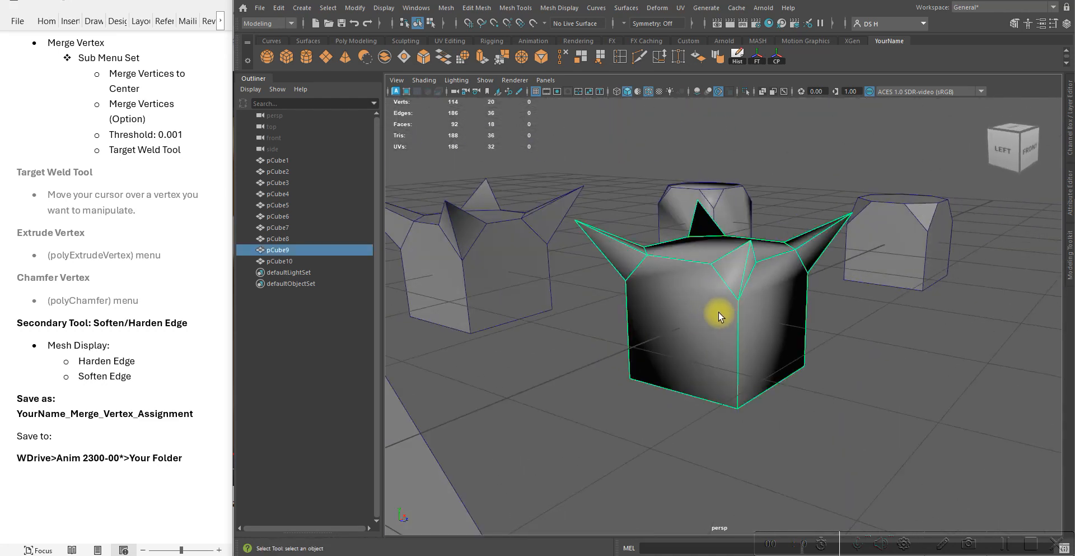
Step: Show pCube9's channel attributes, expand its polySoftEdge2 input, and set the soften angle to 30
{"action": "left_click", "coordinate": [1068, 116]}
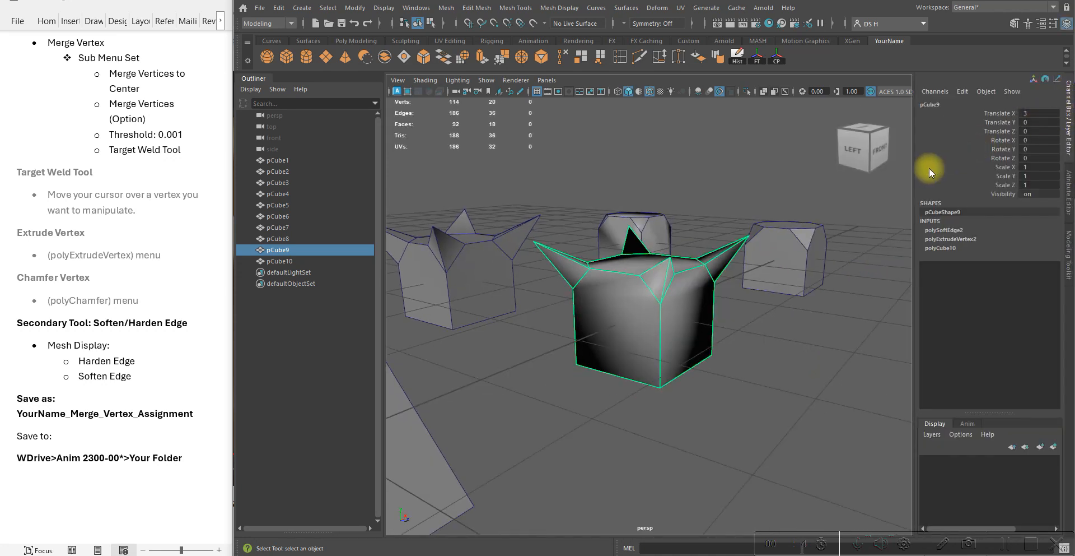
{"action": "left_click", "coordinate": [951, 230]}
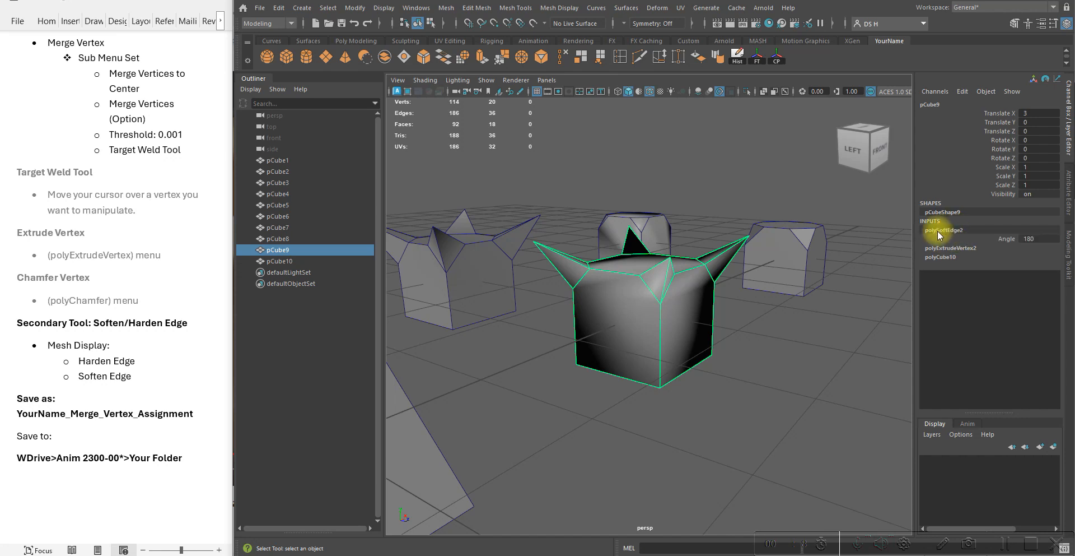
{"action": "left_click", "coordinate": [1053, 239]}
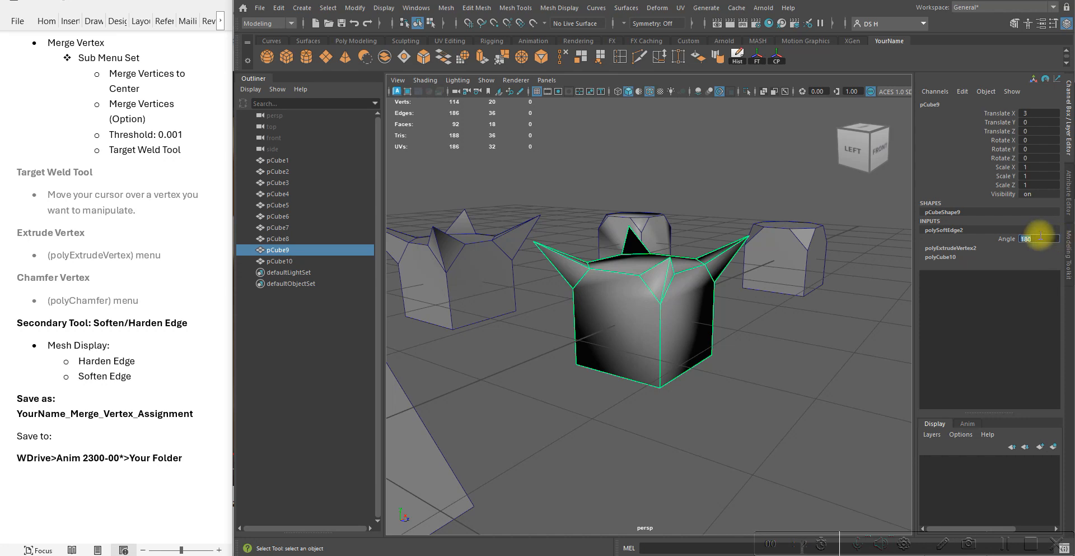
{"action": "type", "text": "30"}
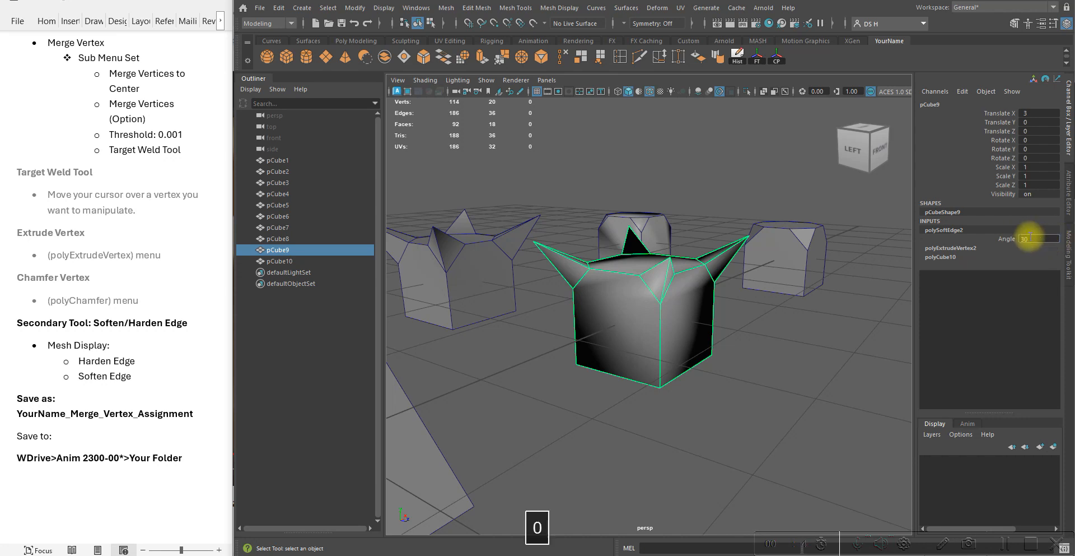
{"action": "key", "text": "Return"}
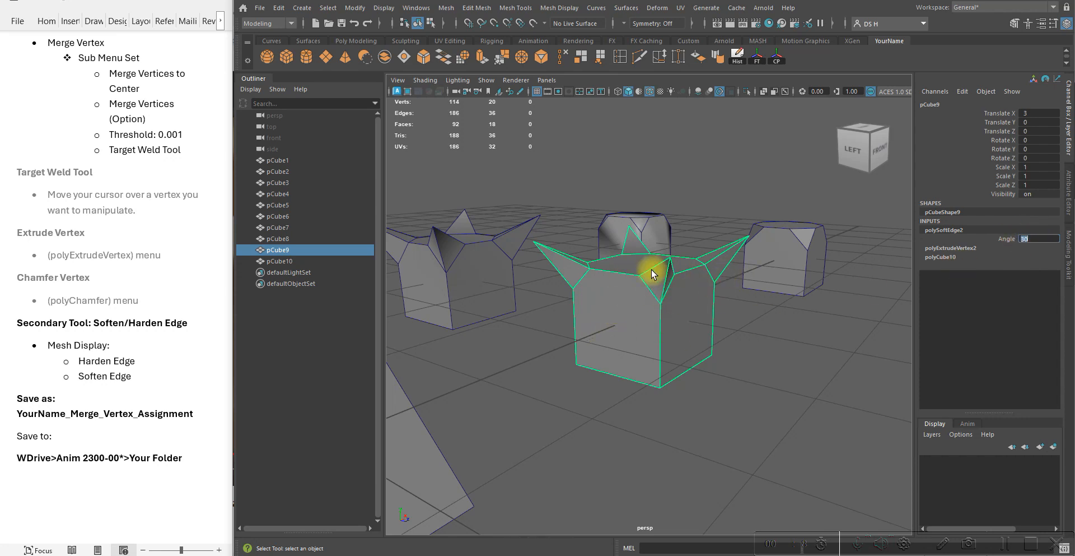
Step: Try polySoftEdge2 angles of 60 and 100 on pCube9 and examine the shading from the sides and below
{"action": "type", "text": "60"}
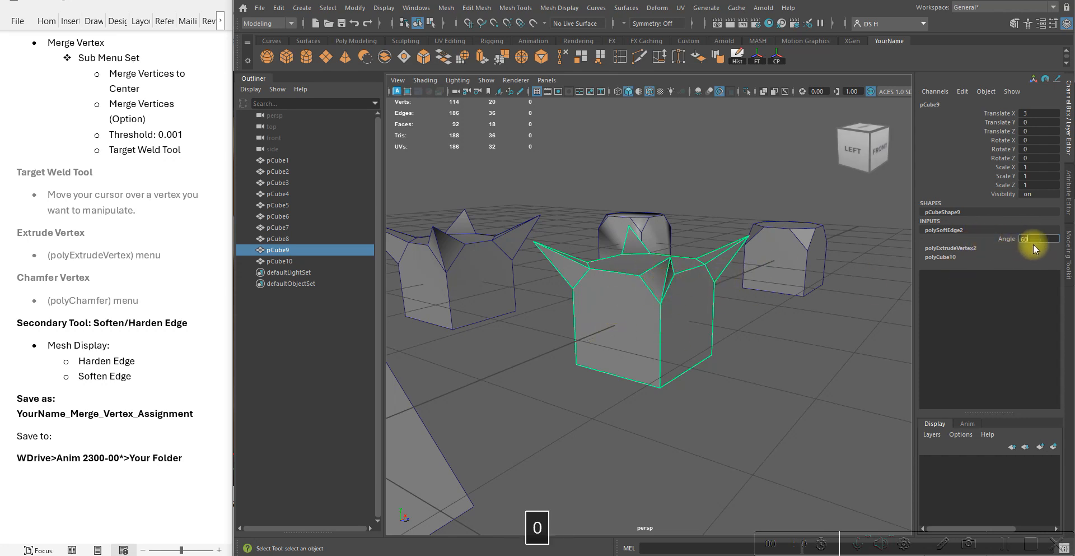
{"action": "key", "text": "Return"}
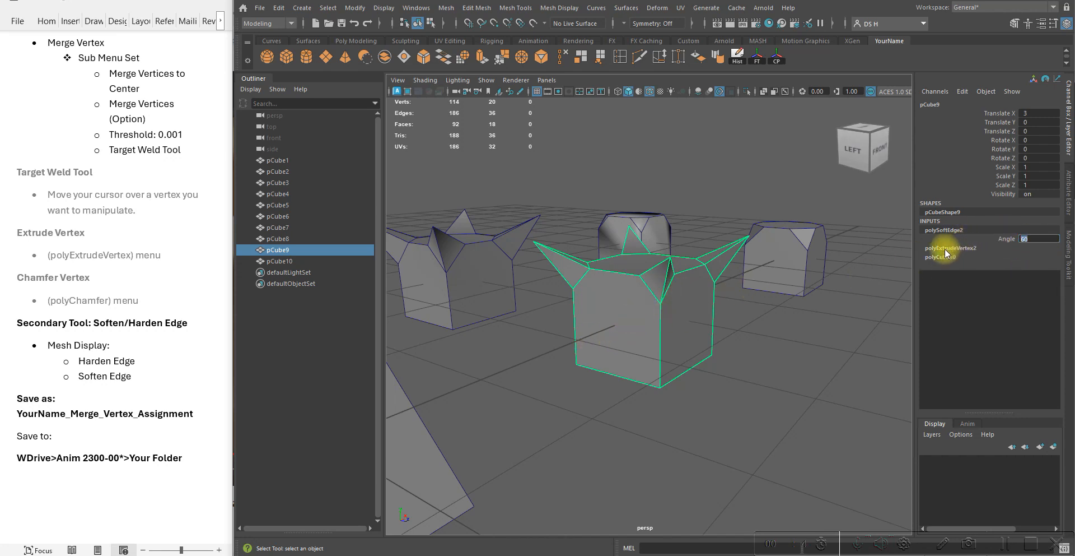
{"action": "type", "text": "100"}
{"action": "key", "text": "Return"}
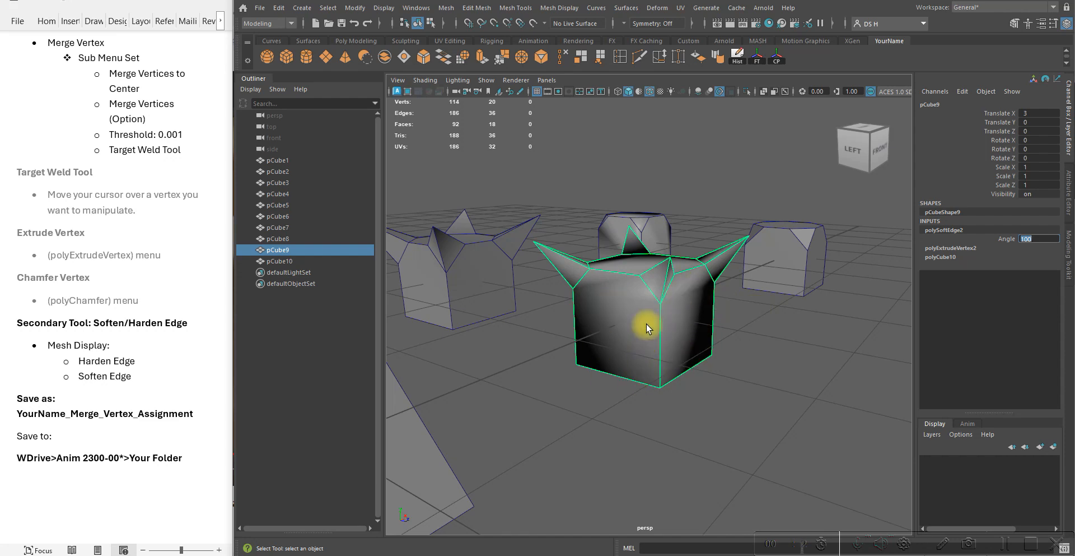
{"action": "scroll", "coordinate": [739, 333], "scroll_direction": "up", "scroll_amount": 5}
{"action": "left_click_drag", "start_coordinate": [703, 299], "coordinate": [745, 247], "text": "alt"}
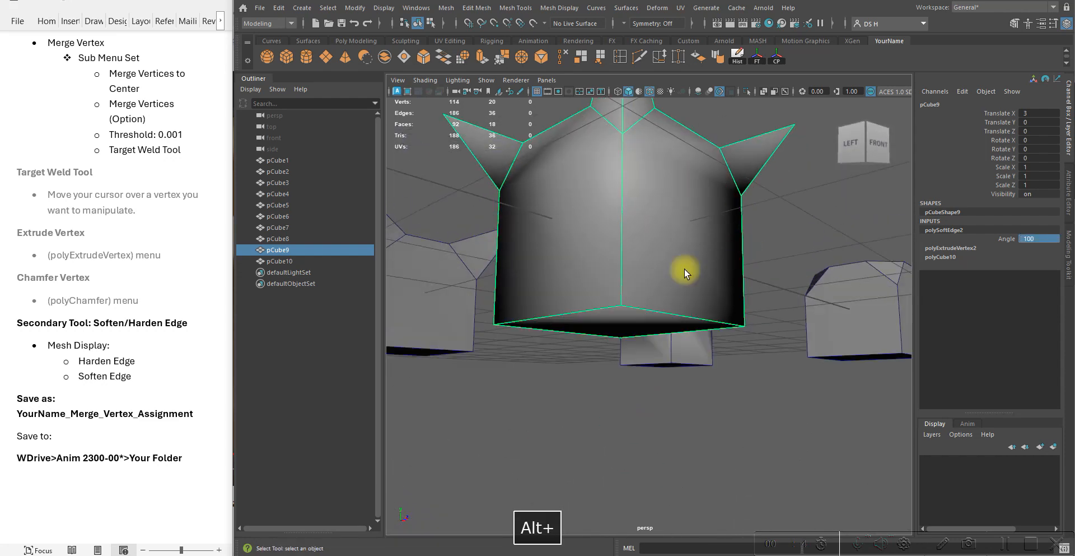
{"action": "left_click_drag", "start_coordinate": [642, 218], "coordinate": [605, 257], "text": "alt"}
{"action": "scroll", "coordinate": [605, 257], "scroll_direction": "down", "scroll_amount": 5}
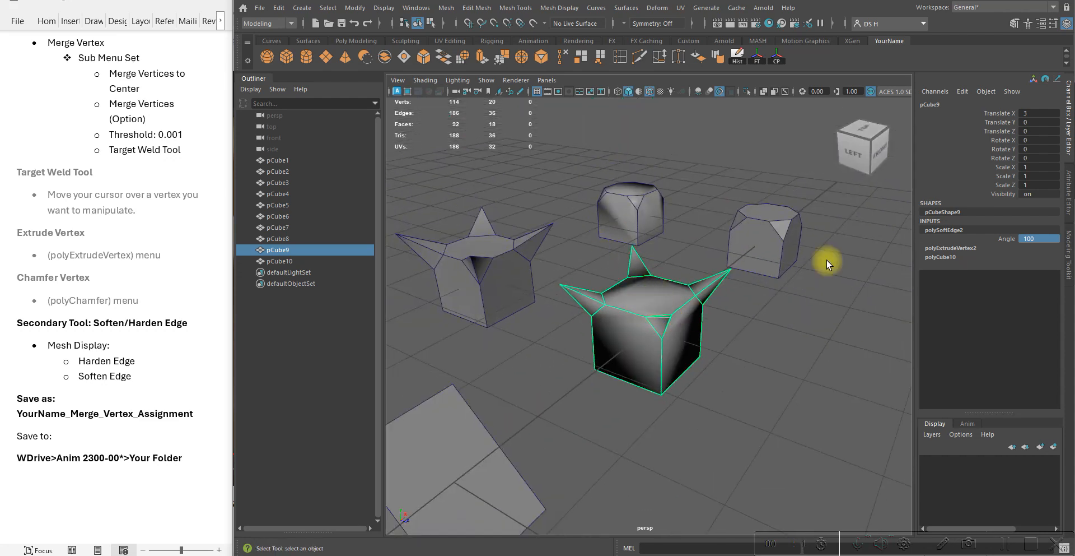
Step: Try a polySoftEdge2 angle of 180 on pCube9, and return the angle to 30
{"action": "type", "text": "120"}
{"action": "key", "text": "Return"}
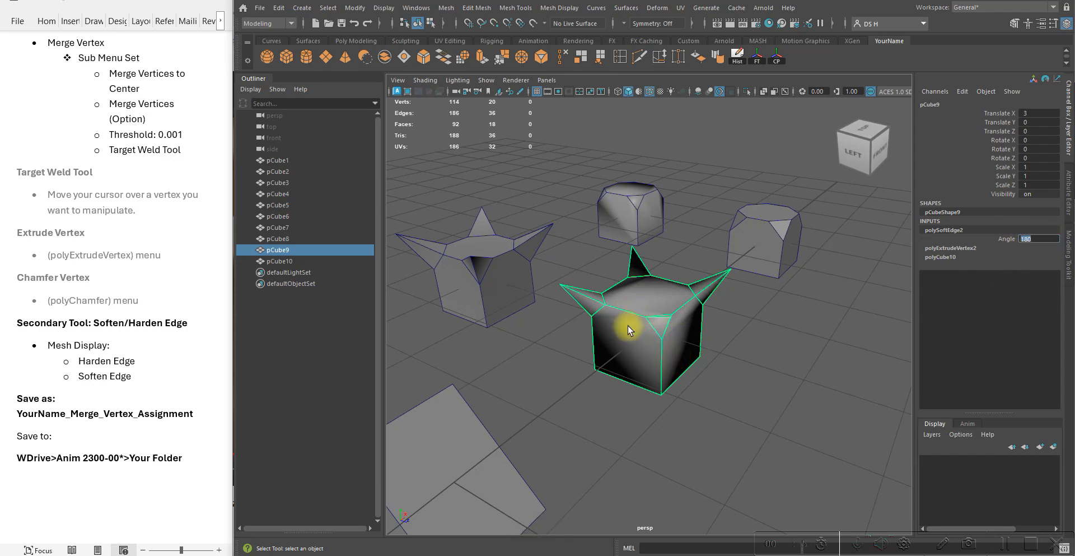
{"action": "left_click", "coordinate": [1039, 239]}
{"action": "type", "text": "30"}
{"action": "key", "text": "Return"}
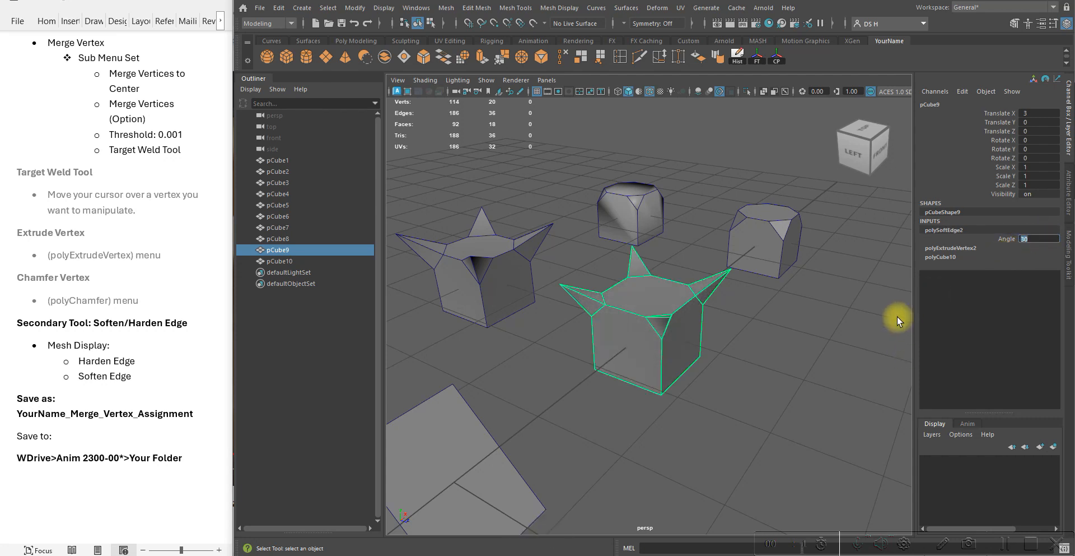
Step: Inspect the spikes of pCube9, set its polySoftEdge2 angle to 20, and clear the selection
{"action": "left_click", "coordinate": [751, 378]}
{"action": "left_click_drag", "start_coordinate": [775, 344], "coordinate": [748, 319], "text": "alt"}
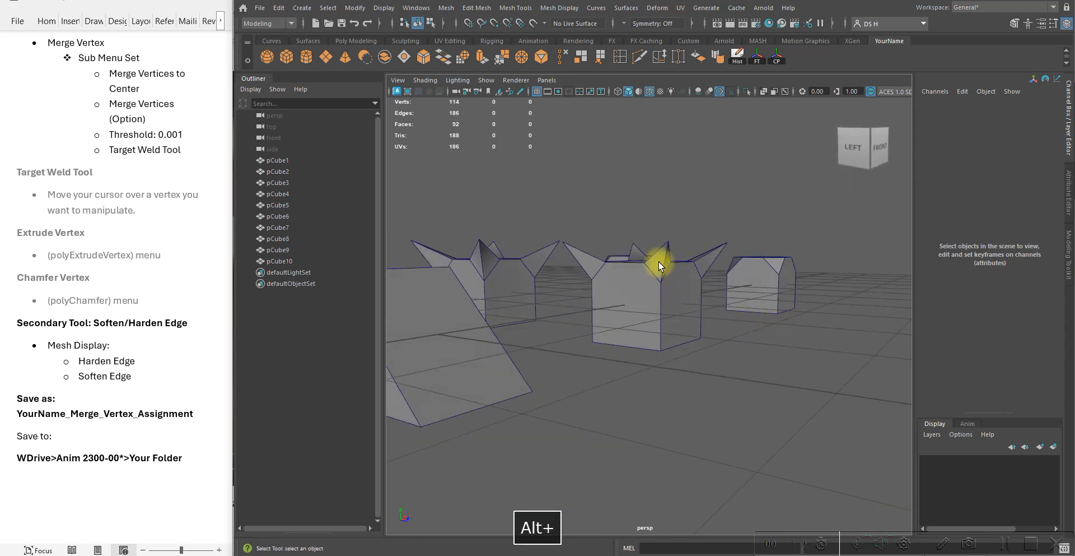
{"action": "left_click_drag", "start_coordinate": [660, 267], "coordinate": [636, 260], "text": "alt"}
{"action": "left_click", "coordinate": [633, 259]}
{"action": "left_click", "coordinate": [950, 230]}
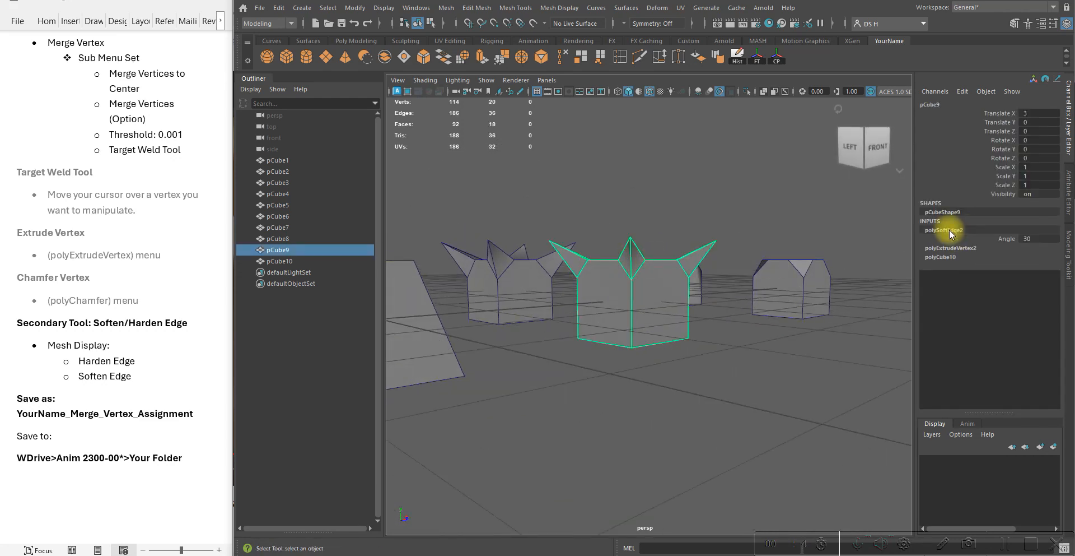
{"action": "type", "text": "20"}
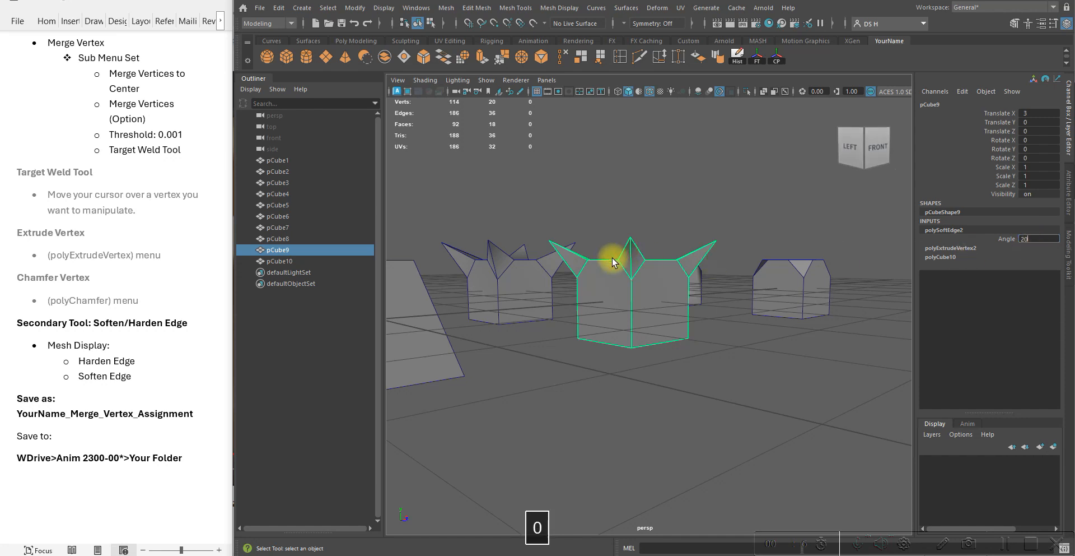
{"action": "key", "text": "Return"}
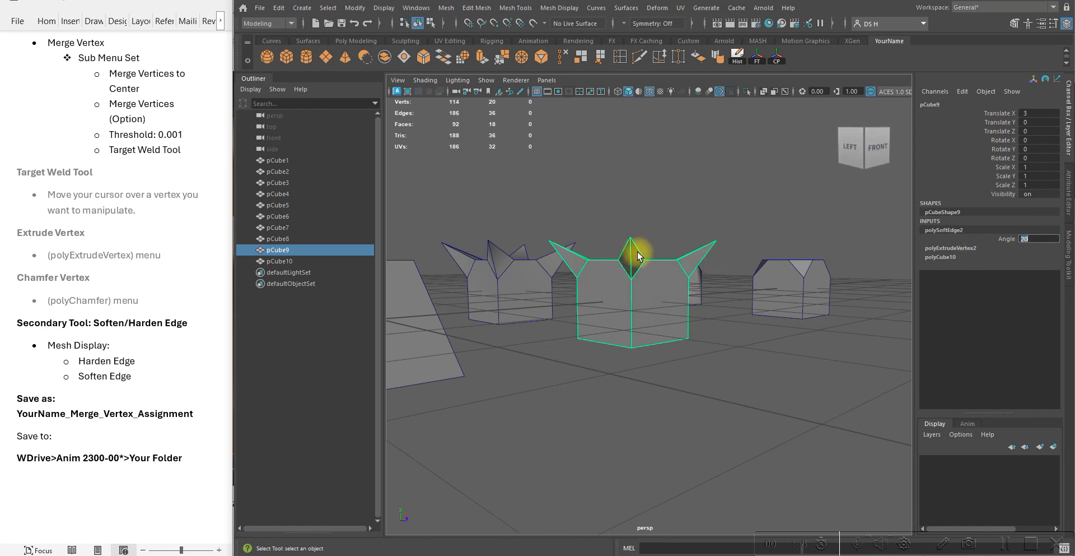
{"action": "left_click", "coordinate": [672, 229]}
Step: Review both rows of models and read the file name and save folder instructions in the Word lesson notes
{"action": "left_click_drag", "start_coordinate": [689, 257], "coordinate": [625, 348], "text": "alt"}
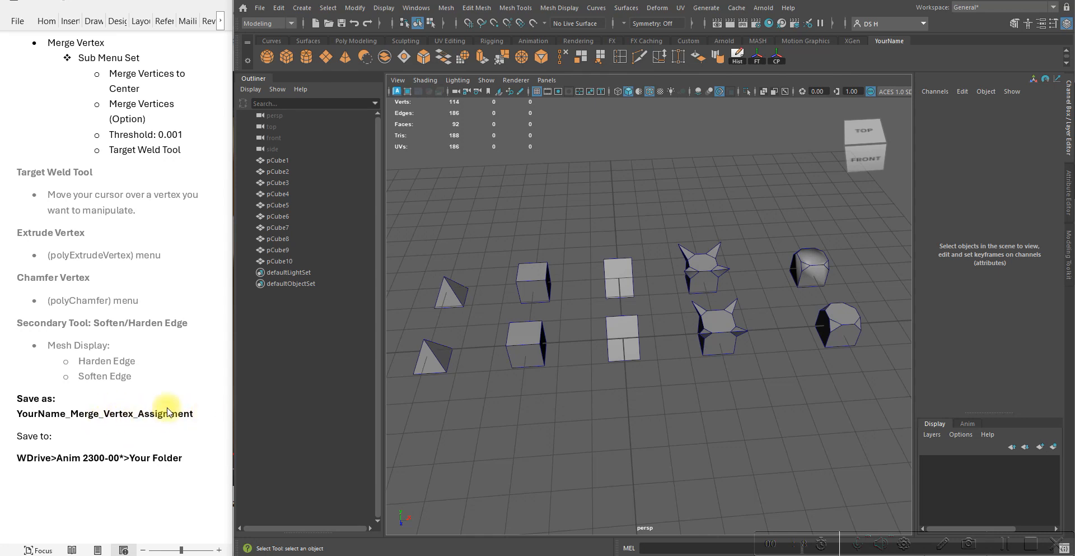
{"action": "left_click_drag", "start_coordinate": [533, 368], "coordinate": [583, 357], "text": "alt"}
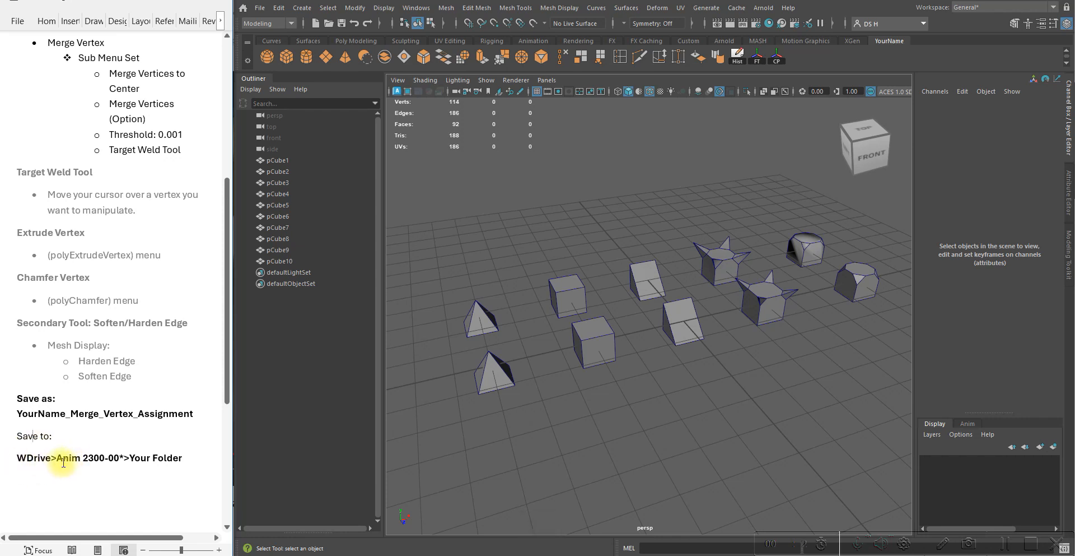
{"action": "double_click", "coordinate": [123, 457]}
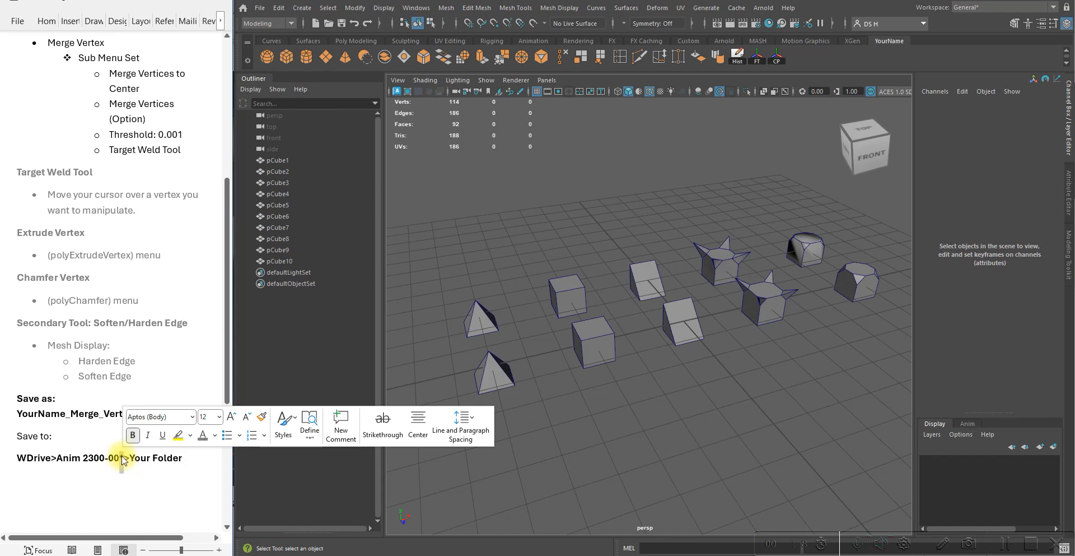
{"action": "left_click", "coordinate": [113, 459]}
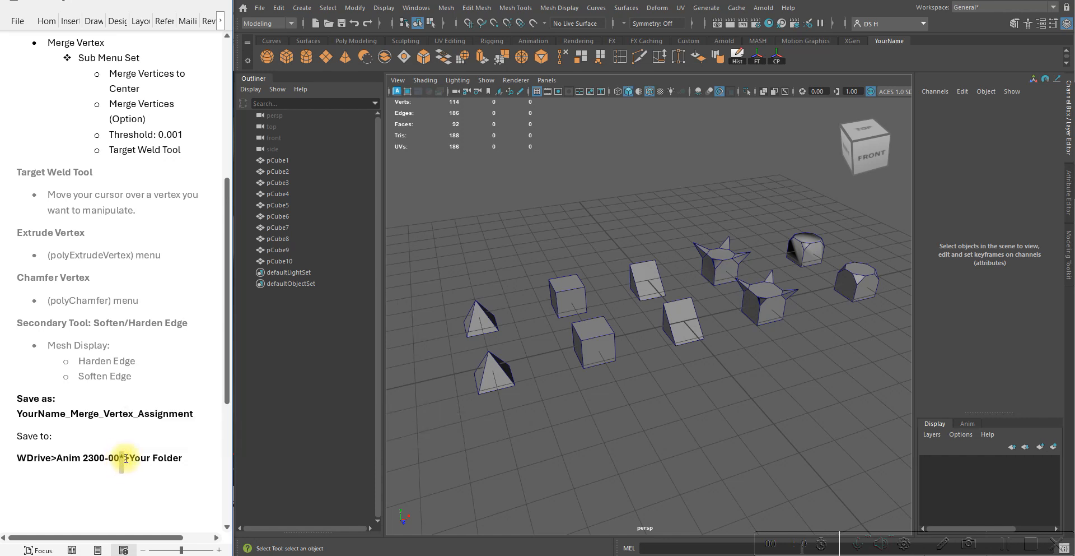
{"action": "left_click_drag", "start_coordinate": [131, 459], "coordinate": [186, 458]}
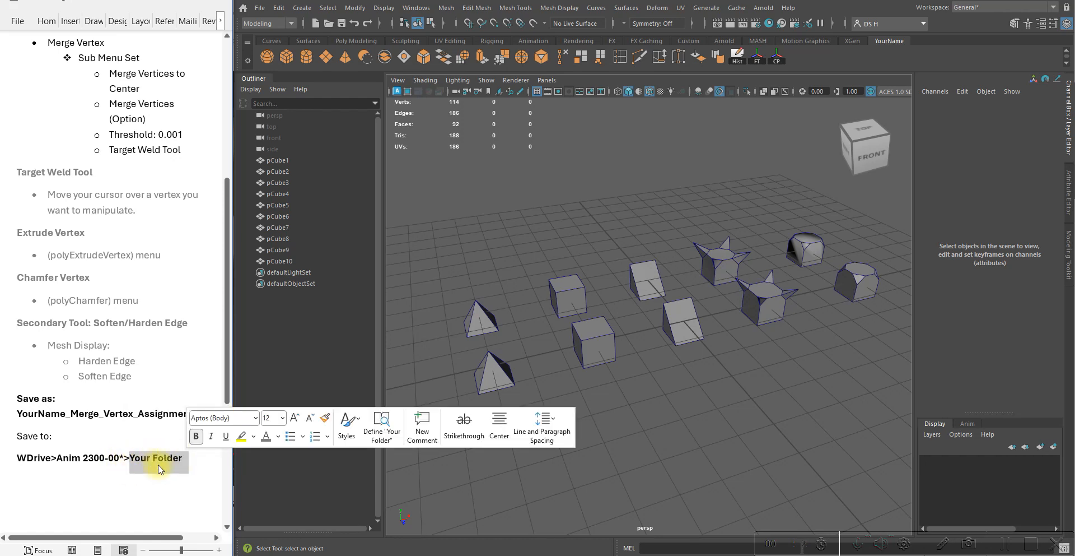
{"action": "left_click", "coordinate": [168, 467]}
Step: Check the five front-row models by selecting each in turn, from the pyramid to the chamfered cube, and clear the selection
{"action": "left_click_drag", "start_coordinate": [660, 384], "coordinate": [473, 401], "text": "alt"}
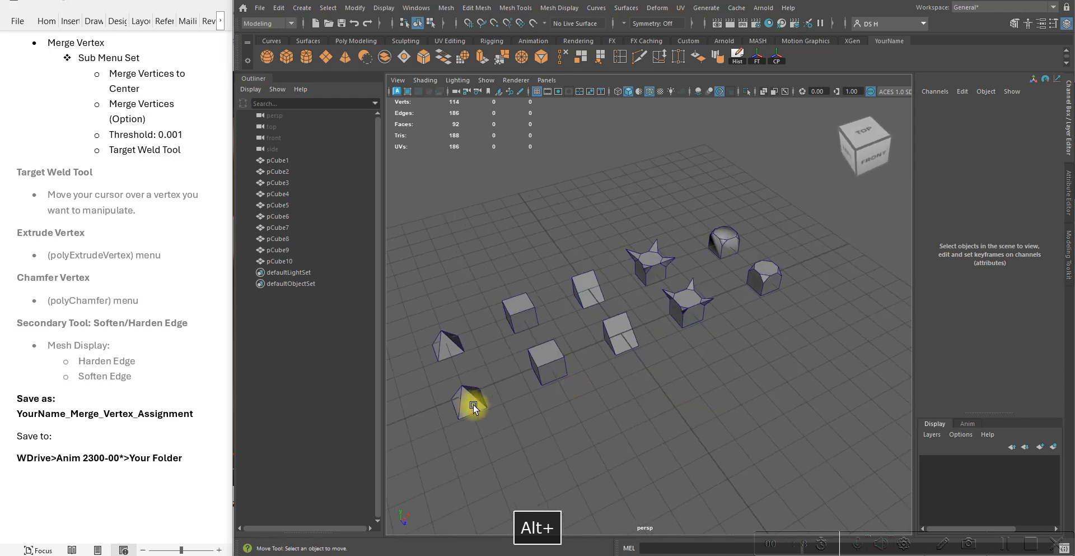
{"action": "left_click", "coordinate": [473, 402]}
{"action": "left_click", "coordinate": [552, 356]}
{"action": "left_click", "coordinate": [623, 332]}
{"action": "left_click", "coordinate": [687, 298]}
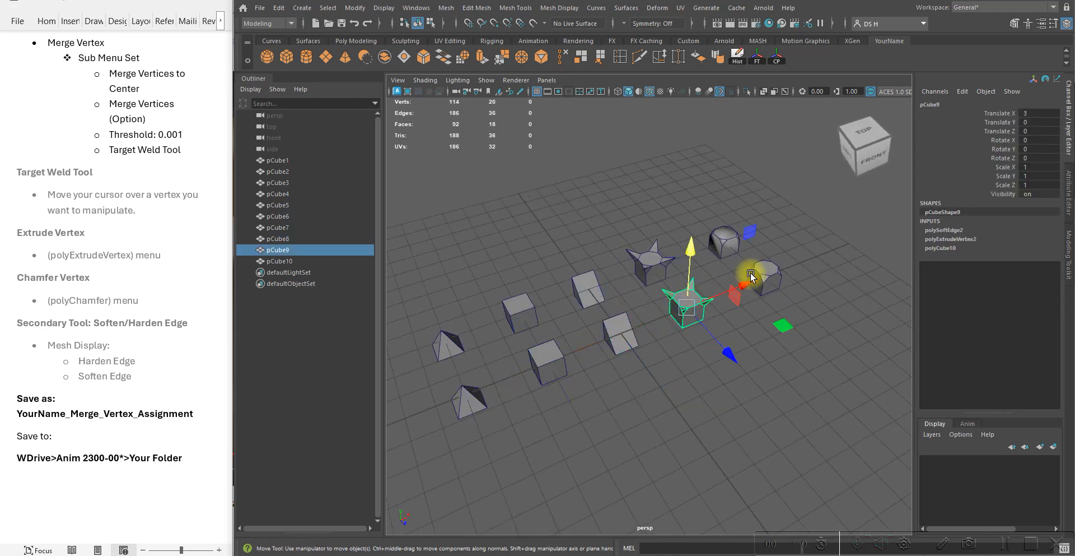
{"action": "left_click", "coordinate": [762, 276]}
{"action": "left_click", "coordinate": [723, 394]}
{"action": "left_click_drag", "start_coordinate": [722, 394], "coordinate": [667, 366], "text": "alt"}
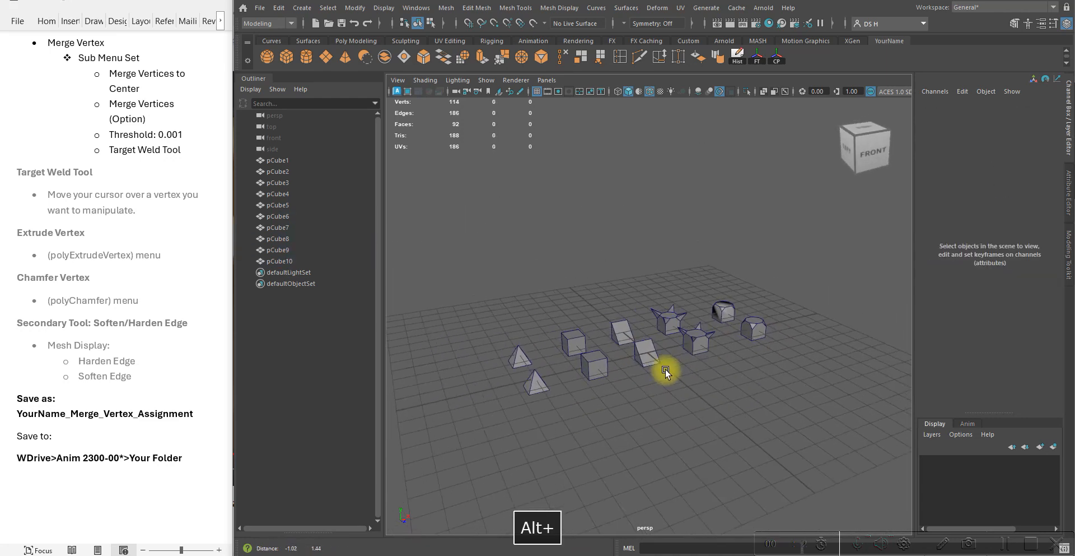